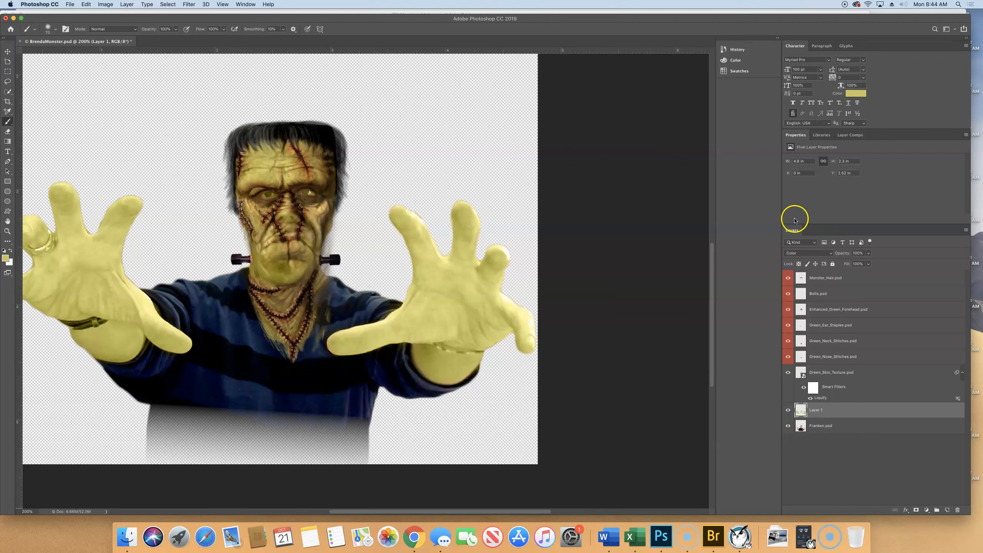
Step: Merge all visible layers of the monster image into a single layer
left_click(822, 414)
scroll(265, 86, "up", 1)
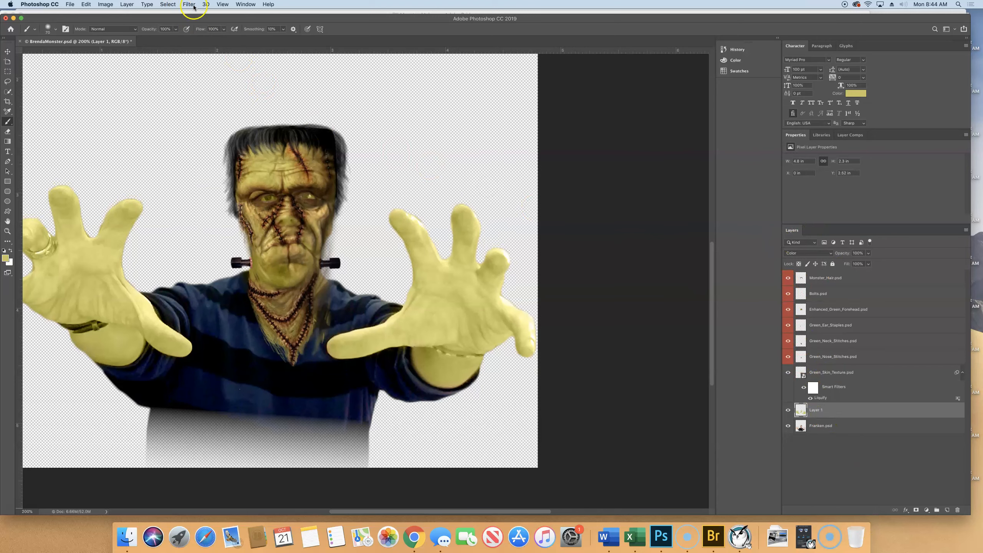
left_click(128, 4)
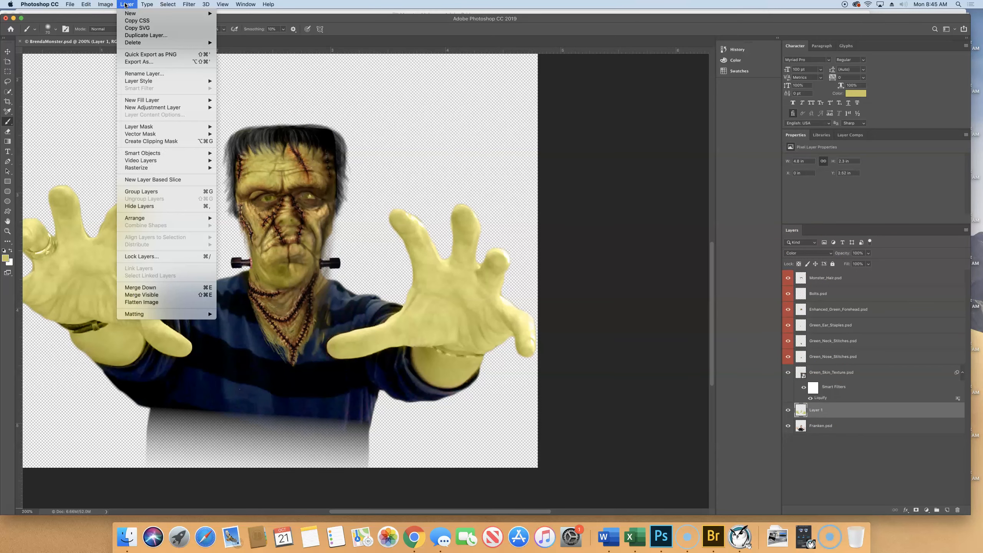
left_click(161, 295)
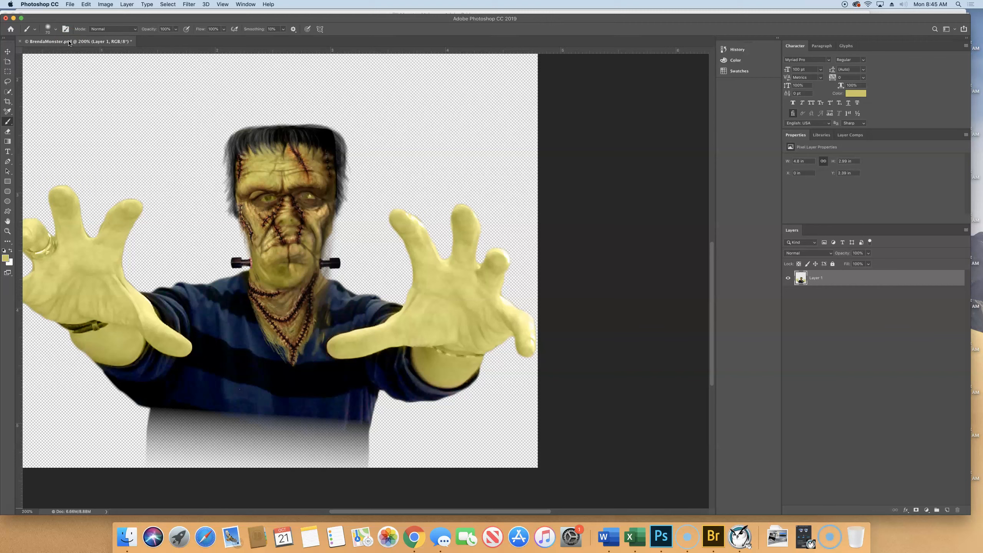
Step: Save a copy of the merged image in Photoshop format under the name BrendaMonsterFlat.psd, accepting the default compatibility options
left_click(69, 5)
left_click(91, 85)
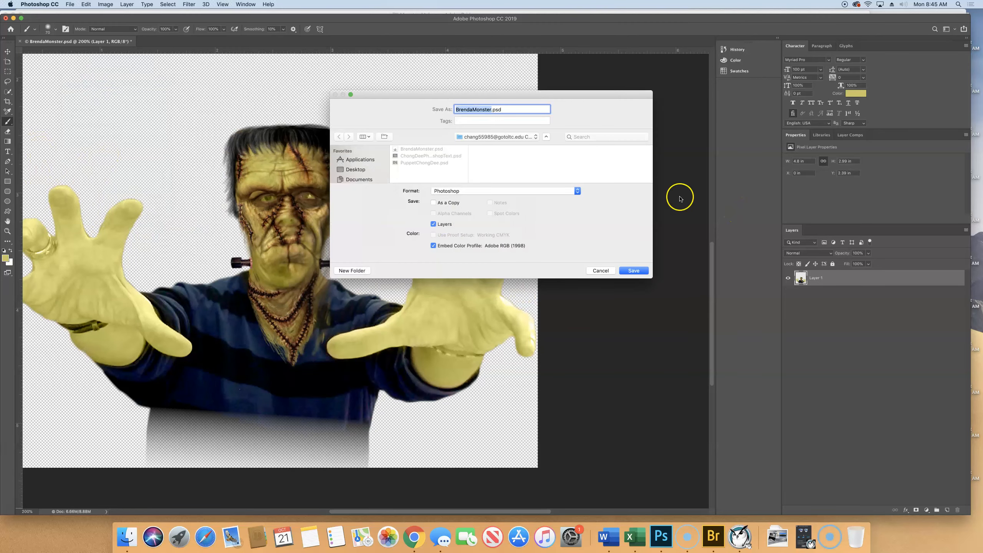
left_click(492, 110)
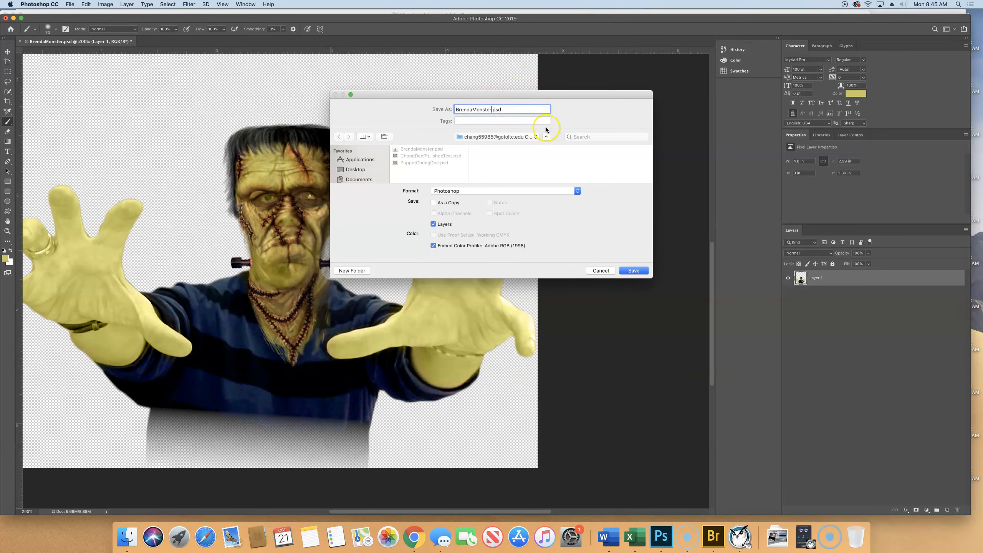
type("FLAT")
left_click(501, 189)
key("space")
key("BackSpace")
key("BackSpace")
key("BackSpace")
key("BackSpace")
key("BackSpace")
key("BackSpace")
key("BackSpace")
key("BackSpace")
key("BackSpace")
key("BackSpace")
key("BackSpace")
key("BackSpace")
type("Brnda")
key("BackSpace")
key("BackSpace")
key("BackSpace")
key("BackSpace")
type("rendaMonsterFlat")
left_click(635, 271)
left_click(585, 232)
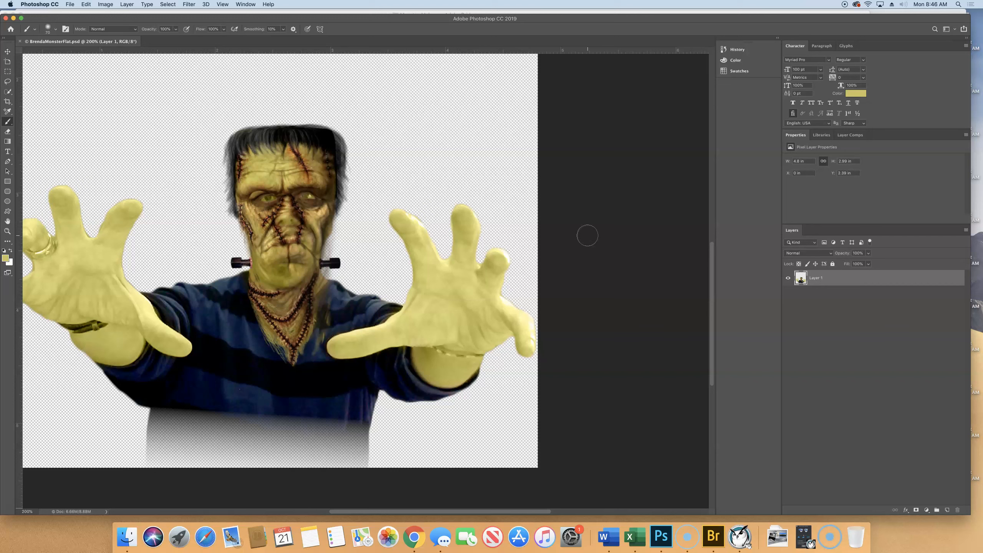
Step: Rename the merged layer as monster
right_click(818, 279)
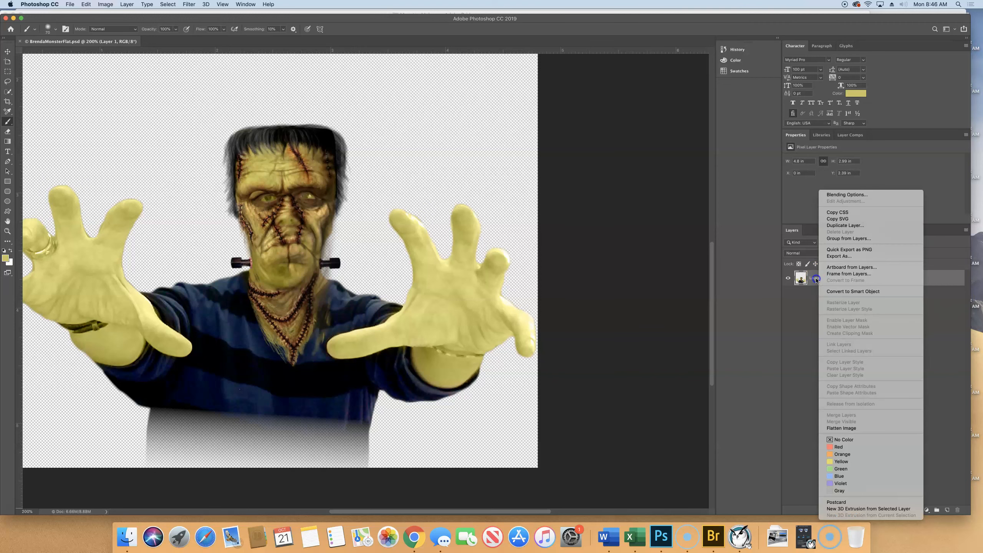
left_click(817, 279)
double_click(817, 278)
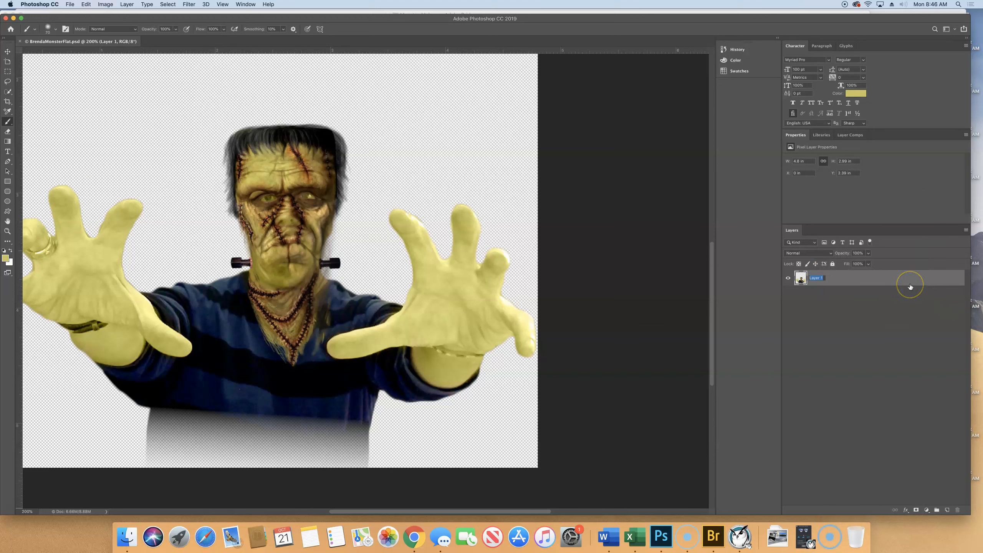
type("Moster")
key("Return")
double_click(817, 278)
type("monster")
key("Return")
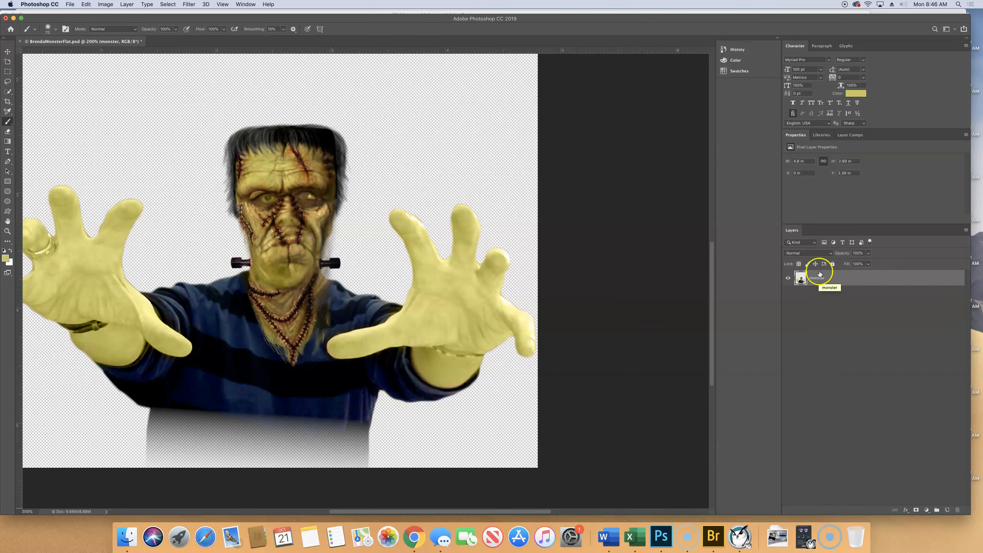
Step: Open Backdrop.psd from the Lesson09 folder inside Photoshop Book Files on the Desktop
left_click(76, 6)
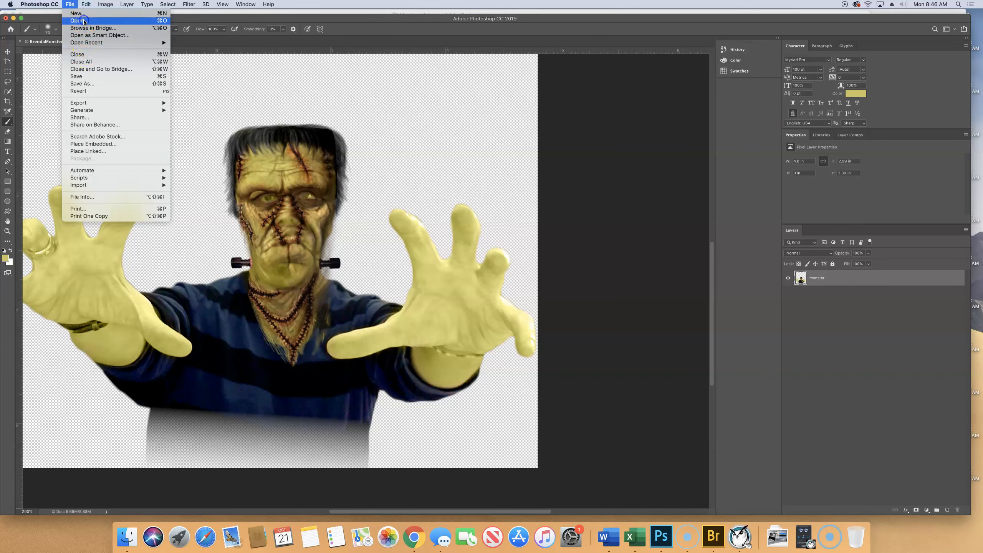
left_click(84, 20)
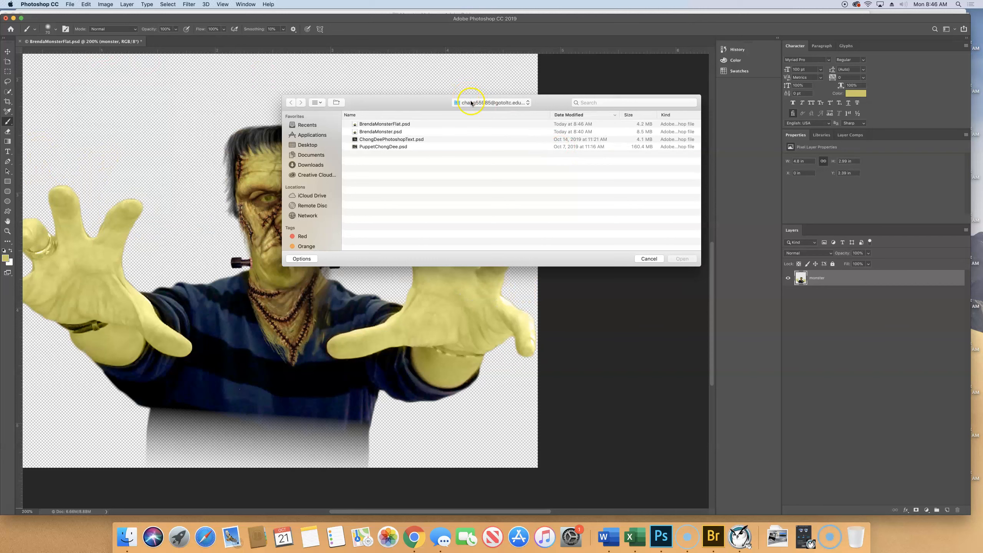
left_click(469, 101)
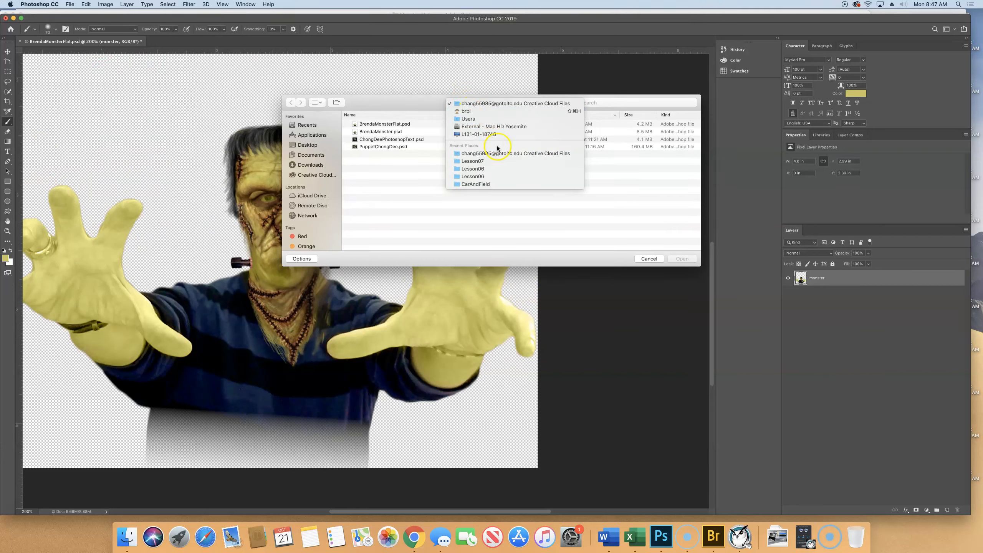
left_click(468, 111)
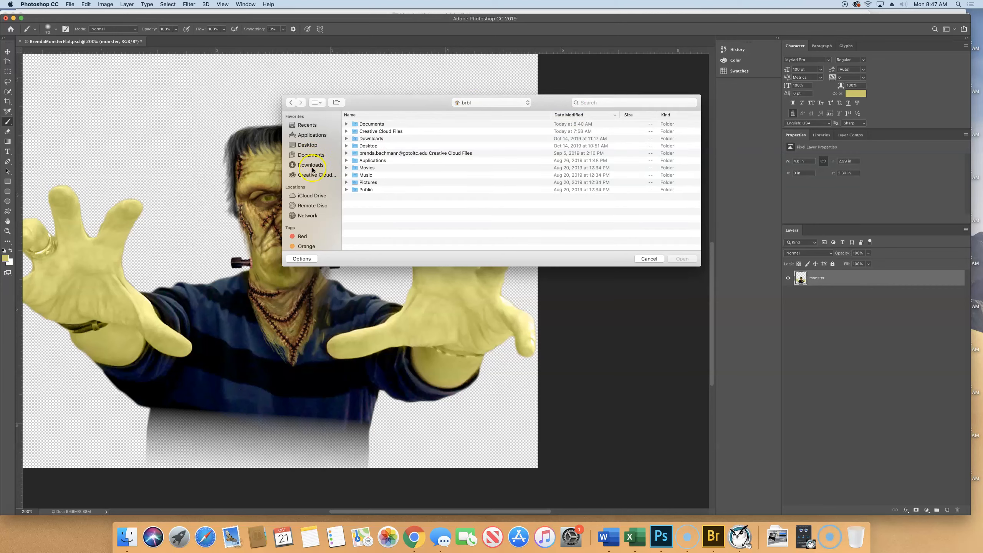
left_click(309, 145)
scroll(382, 245, "down", 5)
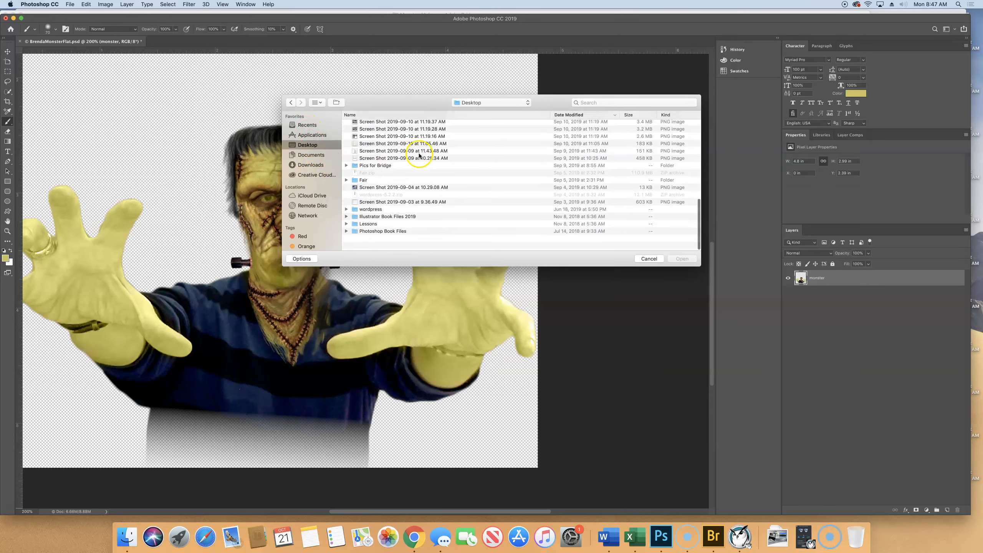
double_click(382, 246)
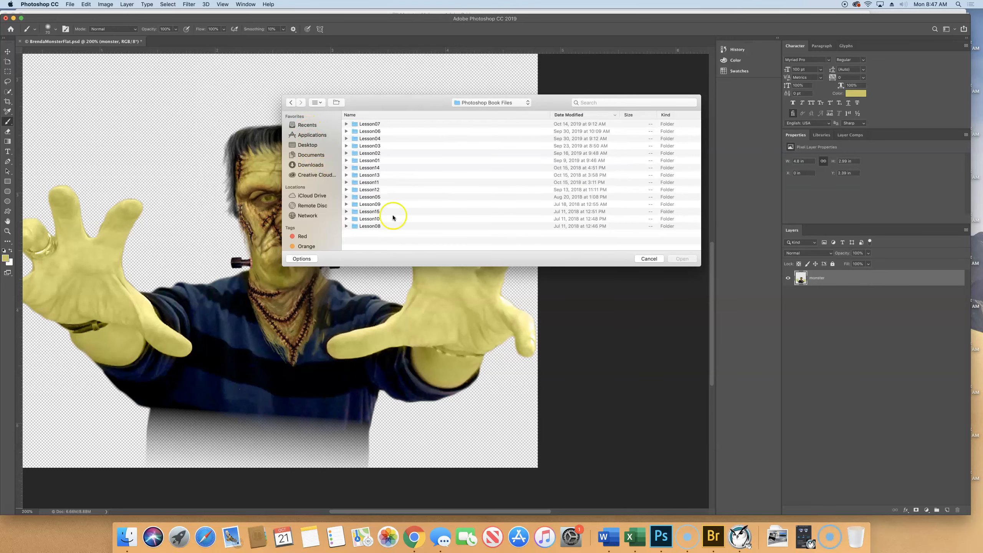
double_click(371, 204)
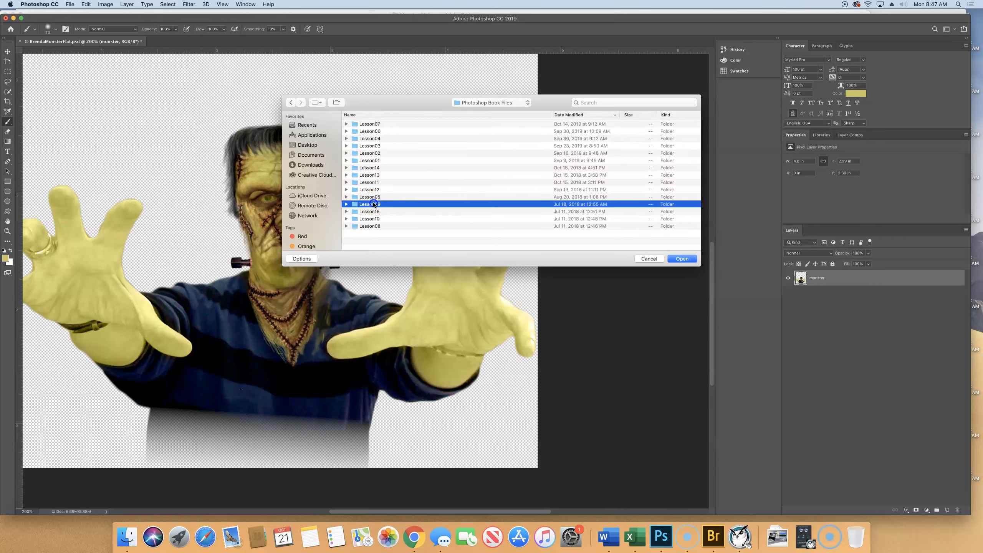
left_click(367, 132)
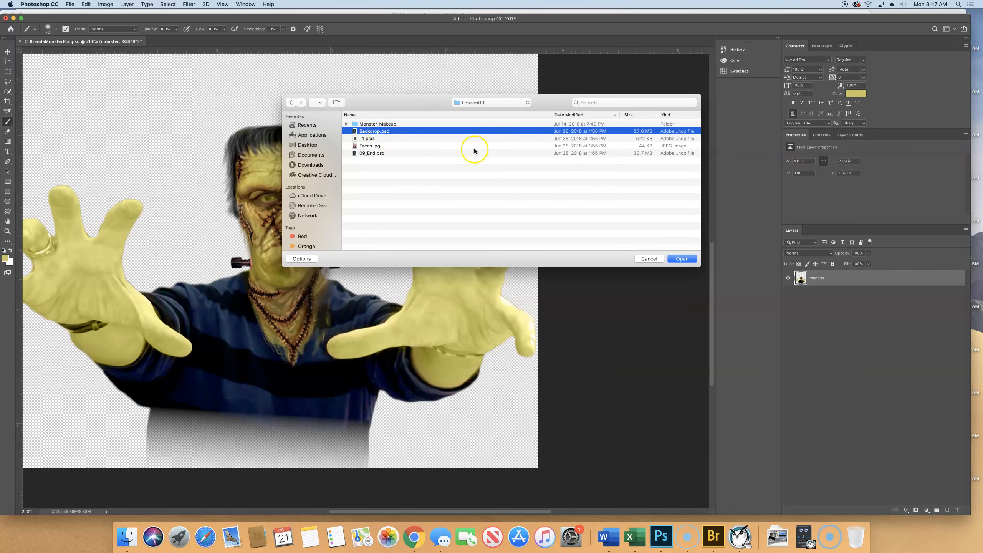
left_click(685, 261)
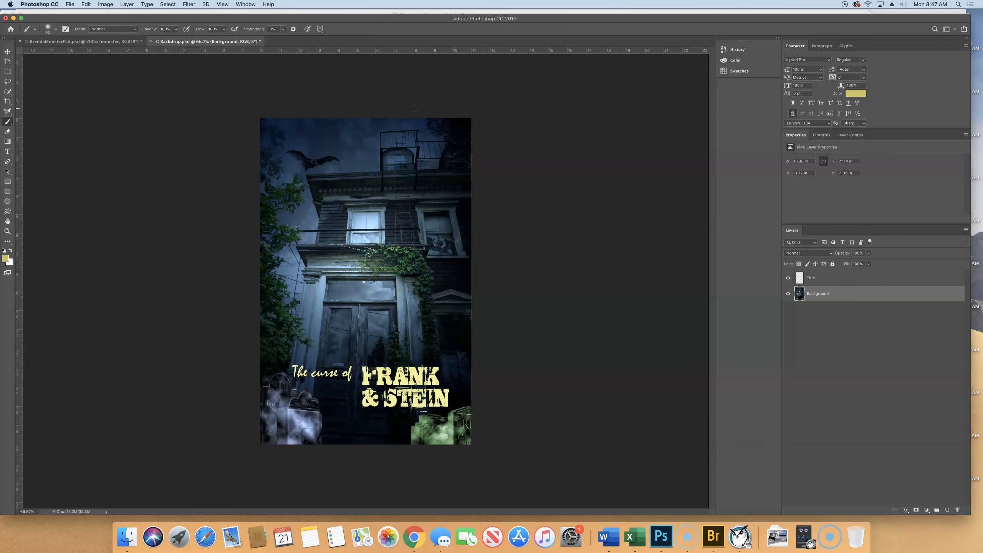
Step: Copy the monster layer from BrendaMonsterFlat.psd into Backdrop.psd with the Move tool and position it centered just above the title text
left_click(80, 42)
left_click(121, 77)
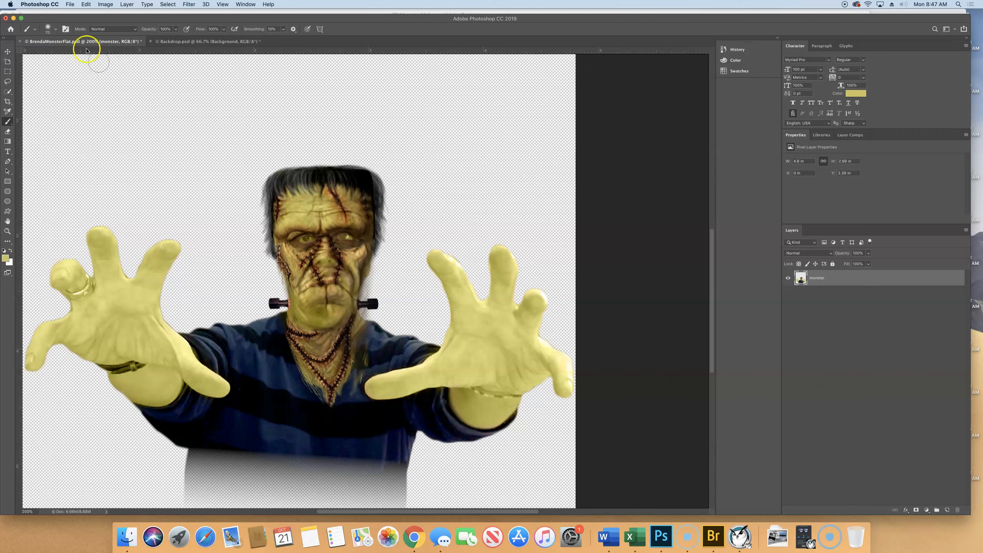
left_click(8, 51)
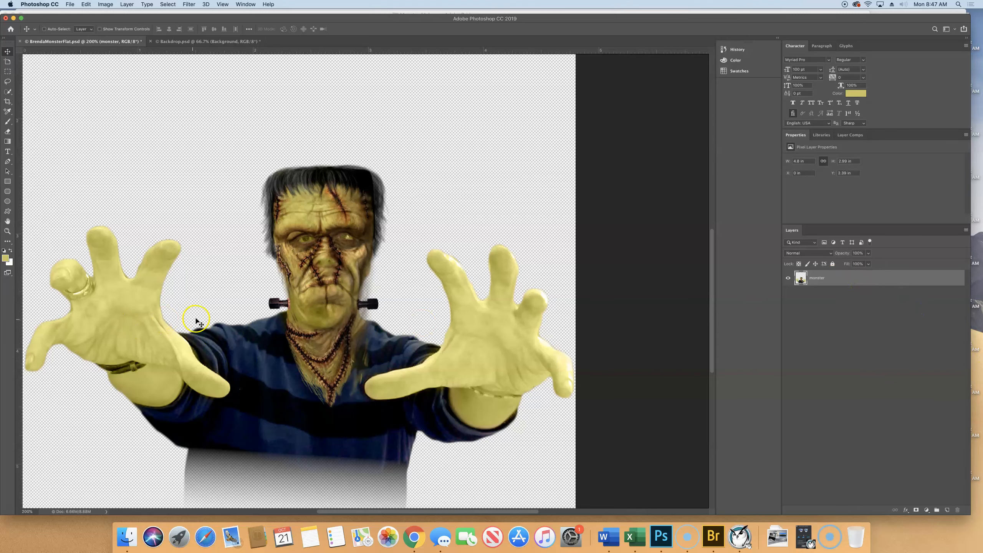
left_click_drag(320, 312, 375, 218)
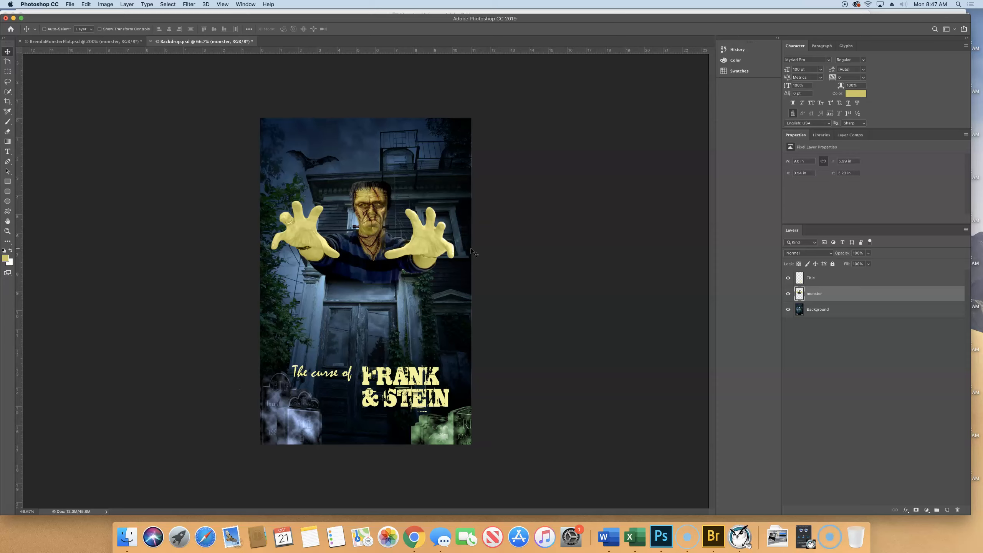
left_click_drag(341, 260, 341, 337)
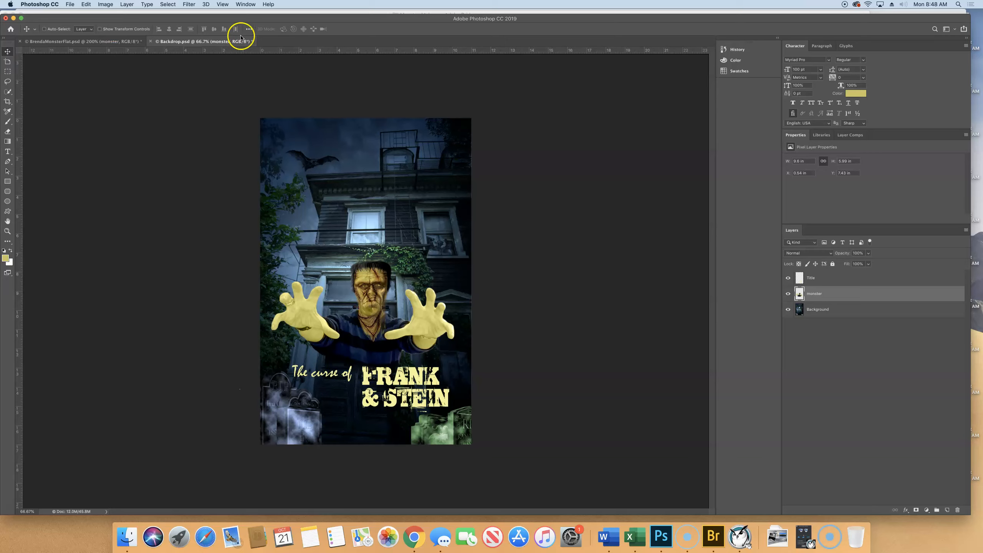
Step: Save the composite in the Lesson09 folder in Photoshop format under the name BrendaMoviePoster.psd
left_click(70, 4)
left_click(78, 84)
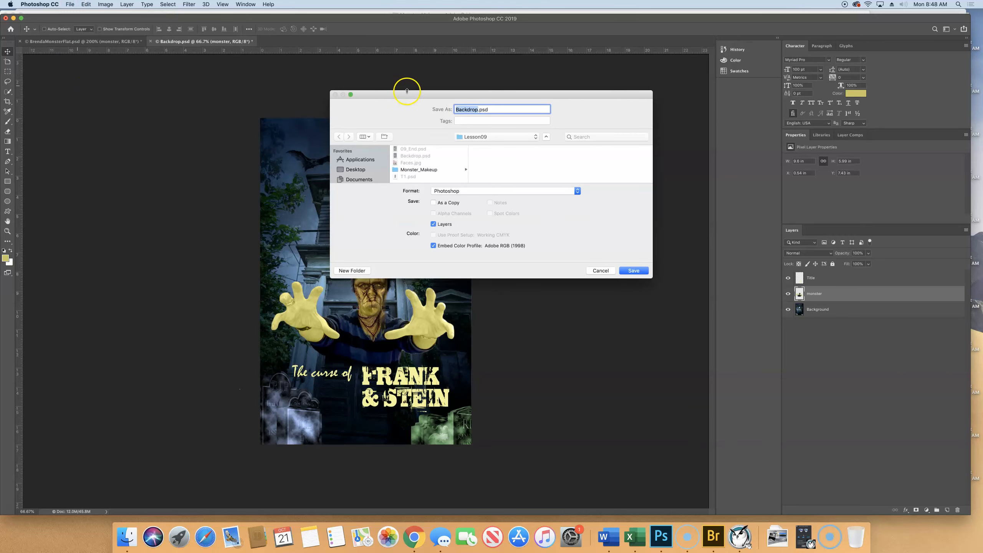
type("Bernda")
key("BackSpace")
key("BackSpace")
key("BackSpace")
key("BackSpace")
key("BackSpace")
type("rendaMoviePostr")
key("BackSpace")
type("er")
left_click(631, 271)
left_click(584, 232)
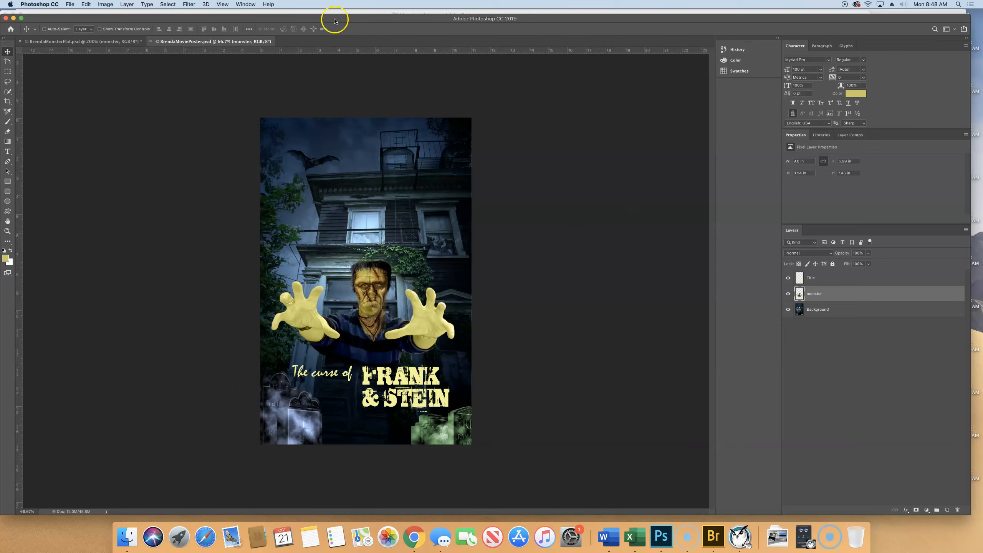
Step: Show the History panel and lengthen it so more states fit
left_click(252, 5)
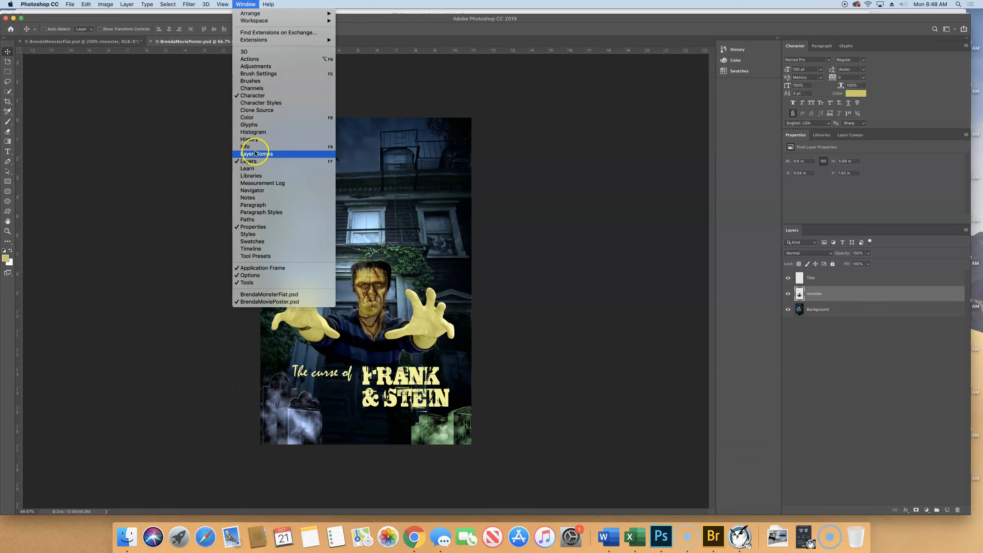
left_click(237, 139)
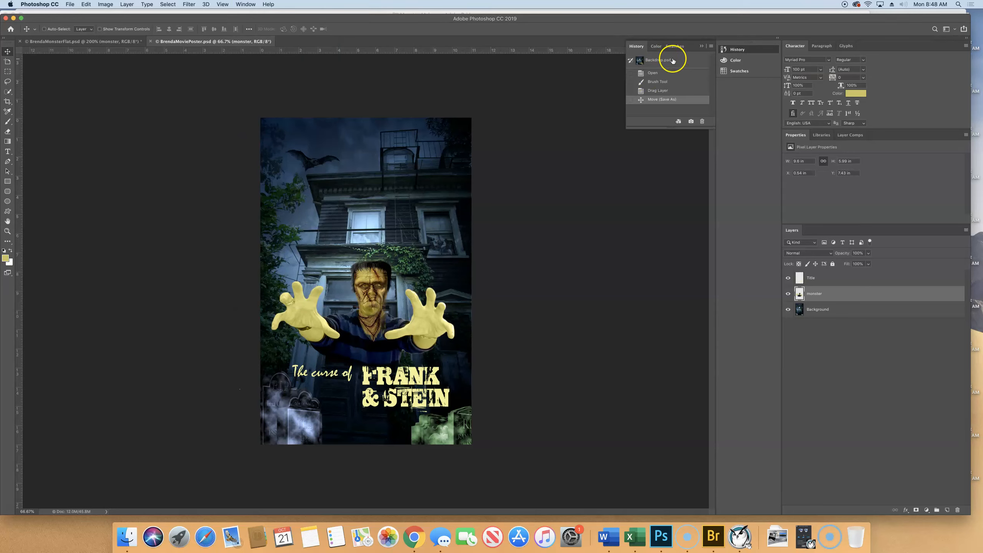
left_click_drag(654, 127, 669, 358)
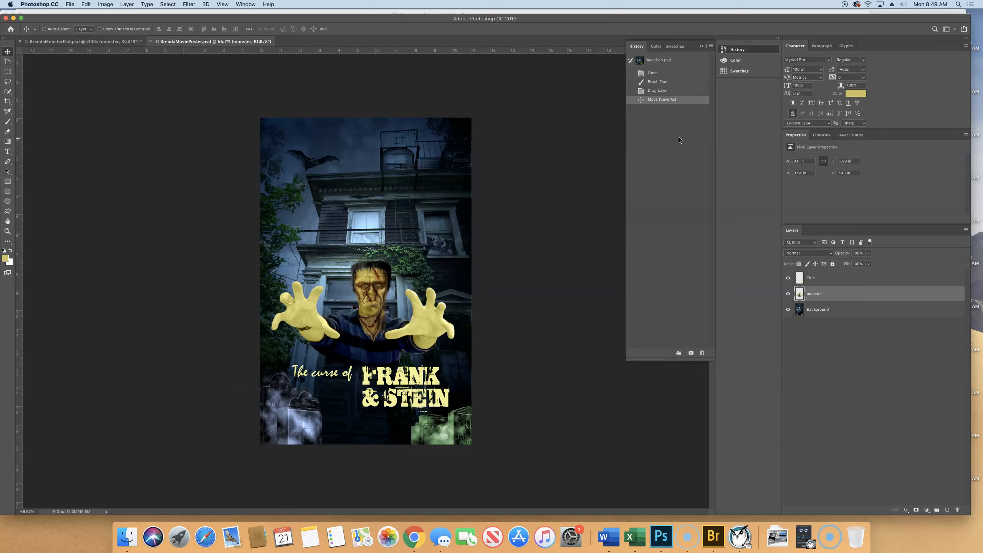
Step: Step through the poster's Open, Brush Tool and Drag Layer history states and return to the latest Move state
left_click(646, 74)
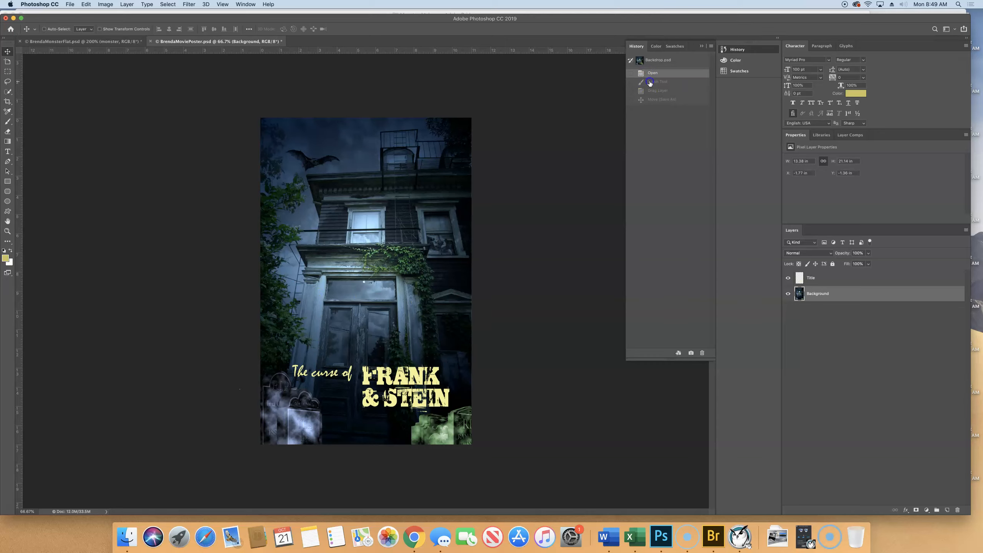
left_click(680, 82)
left_click(680, 91)
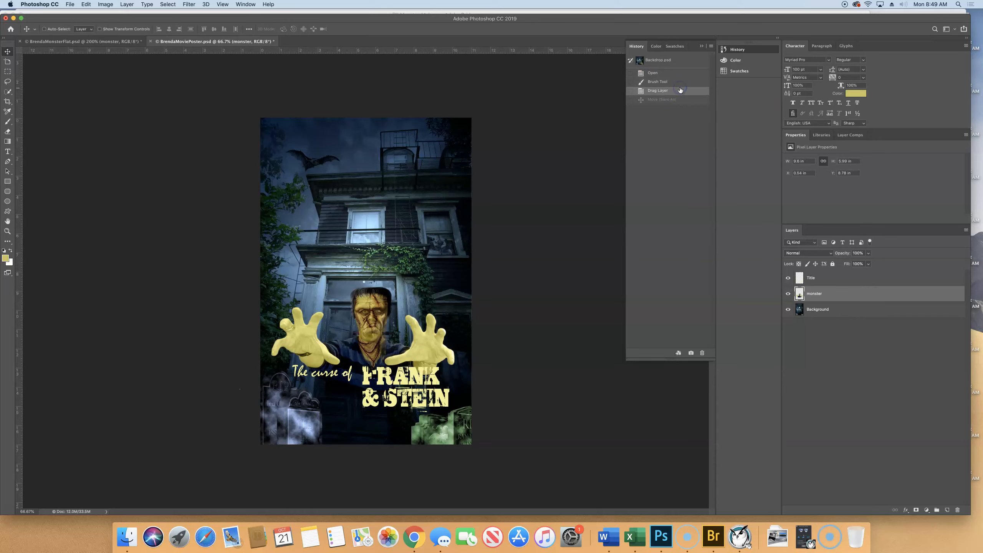
left_click(676, 99)
left_click(667, 144)
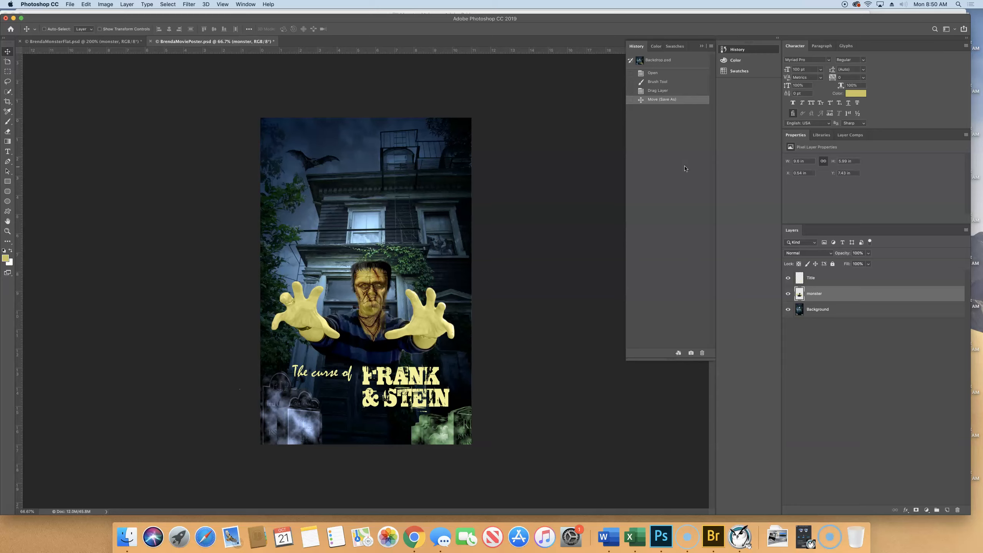
Step: Open T1.psd from the Lesson09 folder
left_click(71, 4)
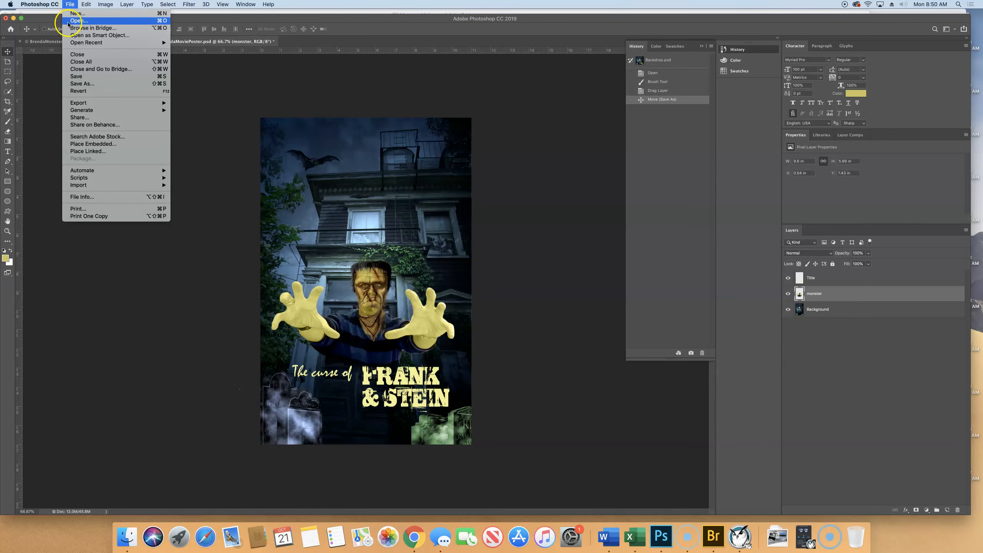
left_click(68, 22)
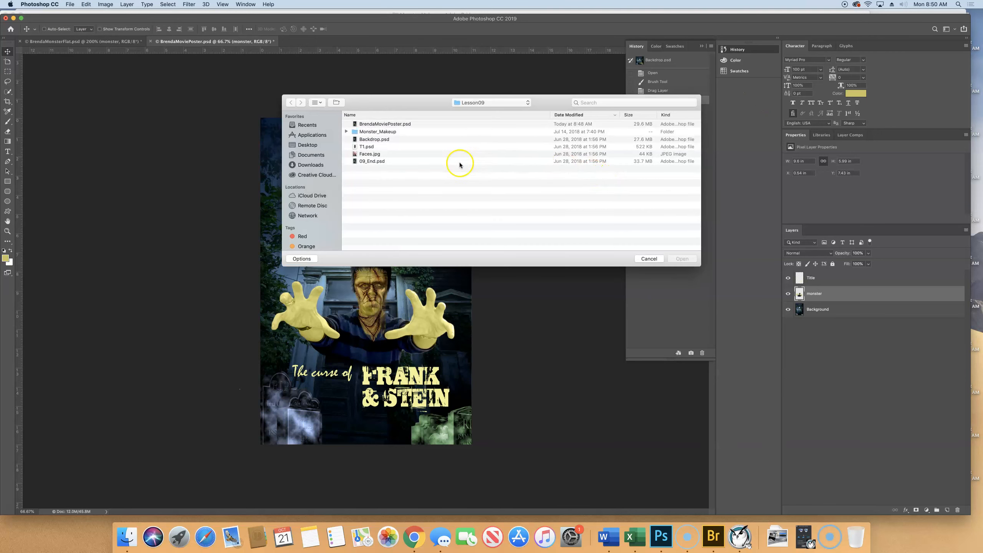
left_click(367, 147)
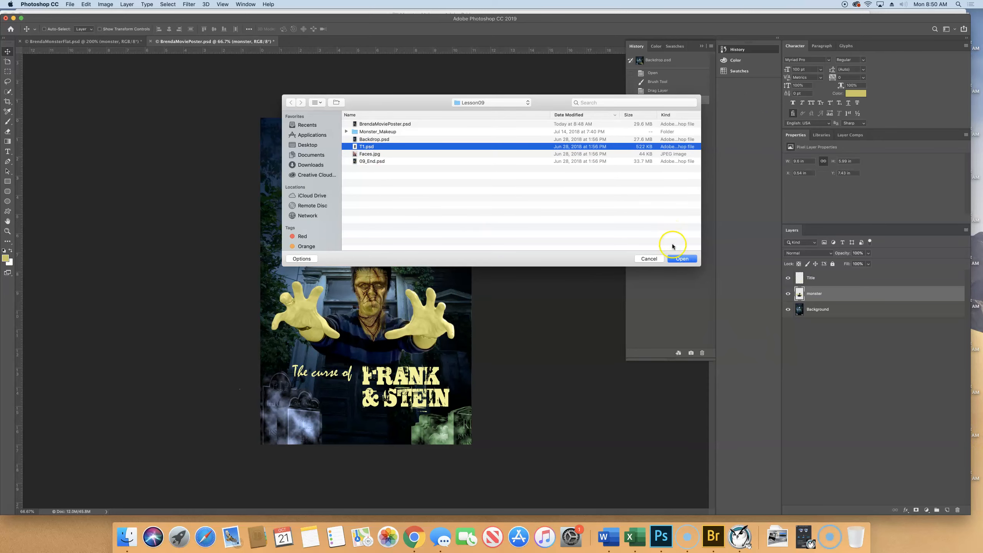
left_click(682, 259)
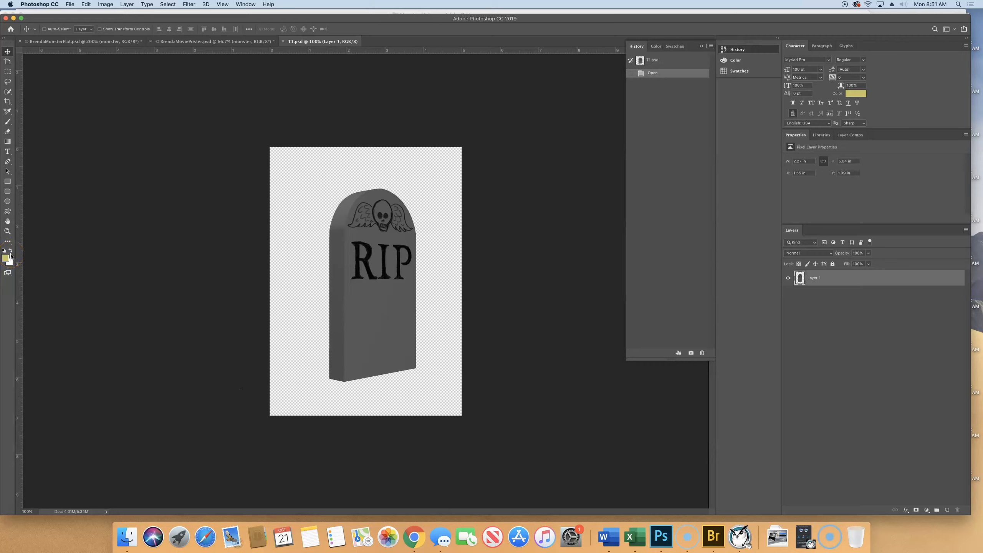
Step: Reset the foreground and background colours to default black and white and apply the Difference Clouds render filter to the tombstone
key("d")
left_click(189, 5)
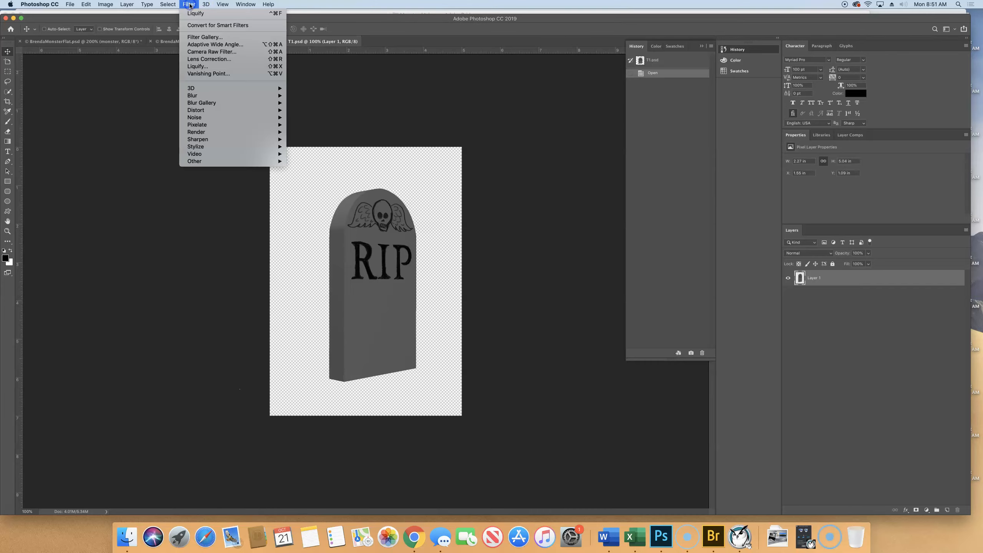
mouse_move(230, 135)
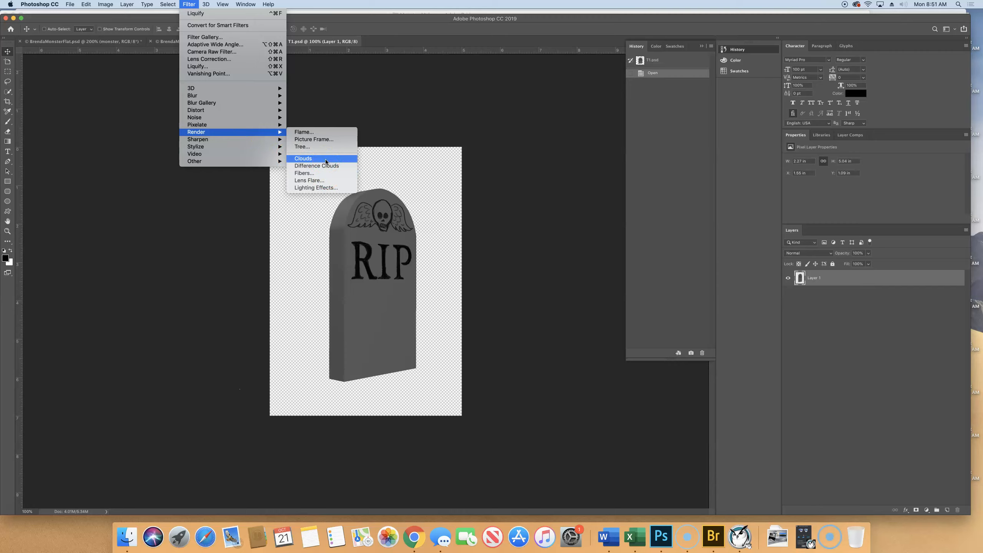
left_click(316, 166)
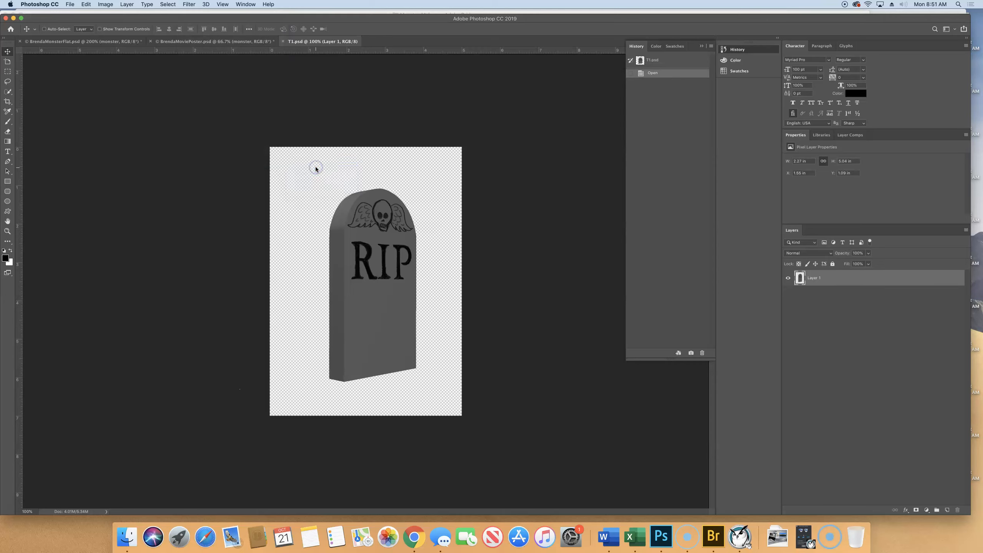
left_click(307, 172)
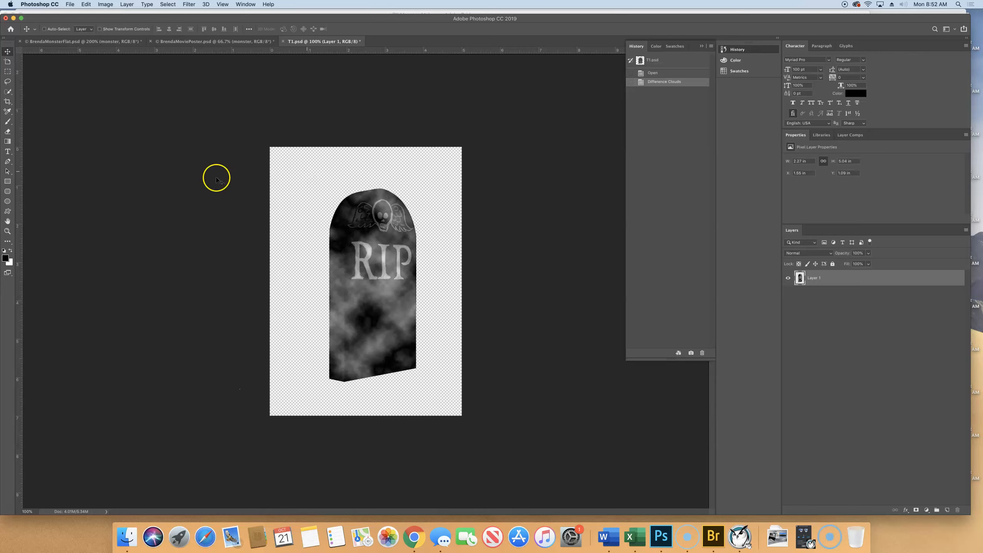
Step: Start an Iris Blur on the tombstone and centre its ellipse between the skull and the RIP lettering
left_click(189, 4)
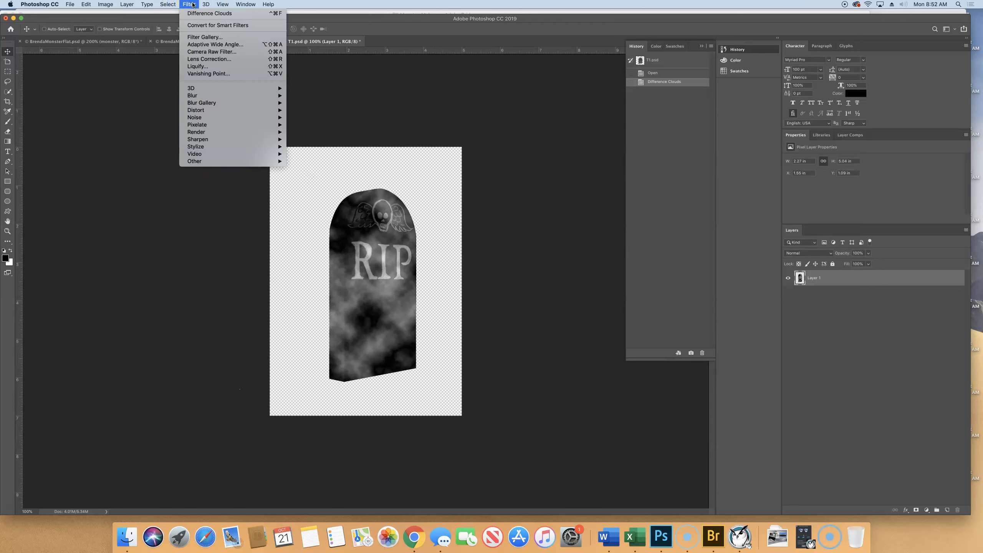
mouse_move(264, 104)
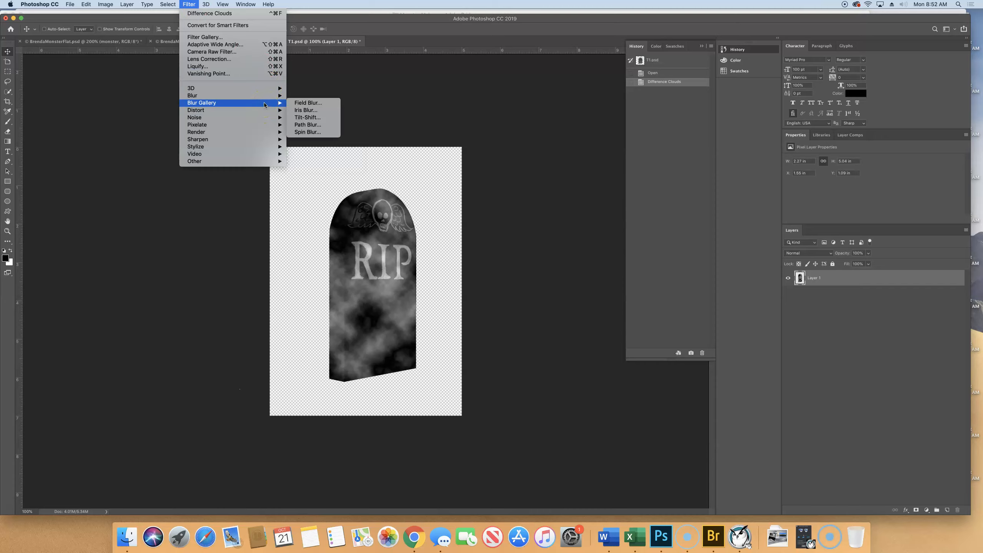
left_click(306, 110)
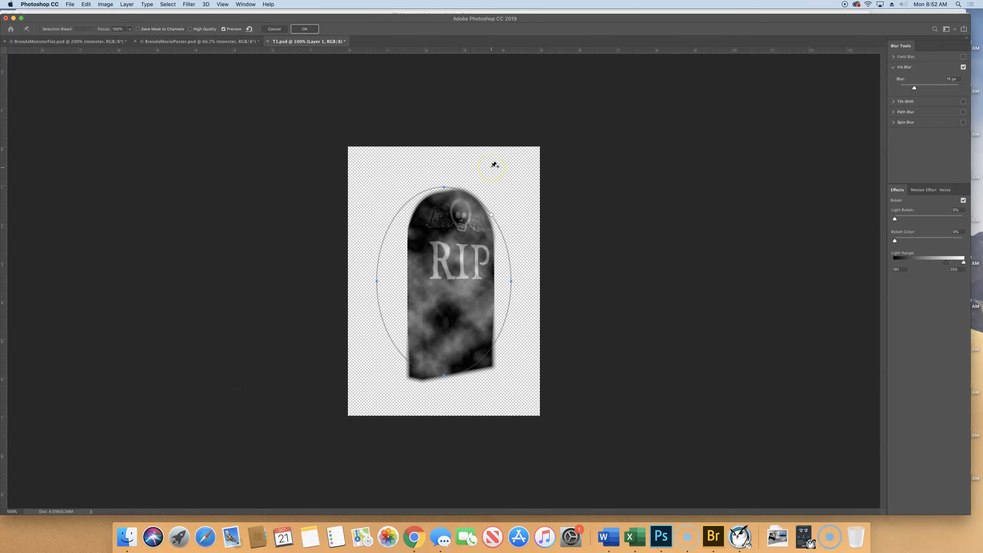
mouse_move(468, 226)
mouse_move(449, 280)
left_mouse_down()
mouse_move(433, 288)
mouse_move(436, 278)
mouse_move(453, 288)
mouse_move(450, 276)
mouse_move(452, 289)
left_mouse_up()
left_click_drag(453, 290, 450, 290)
left_click_drag(443, 282, 451, 239)
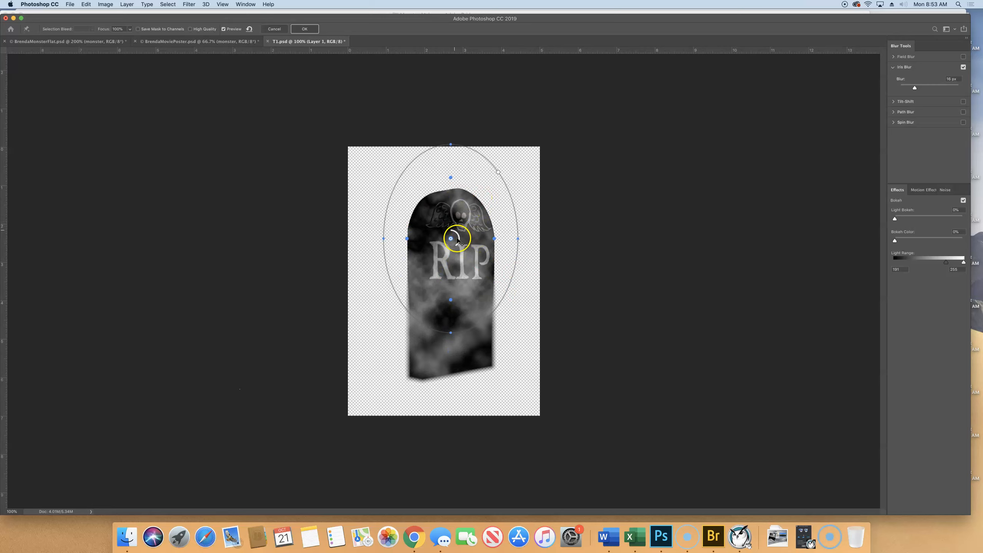
left_click_drag(451, 239, 453, 236)
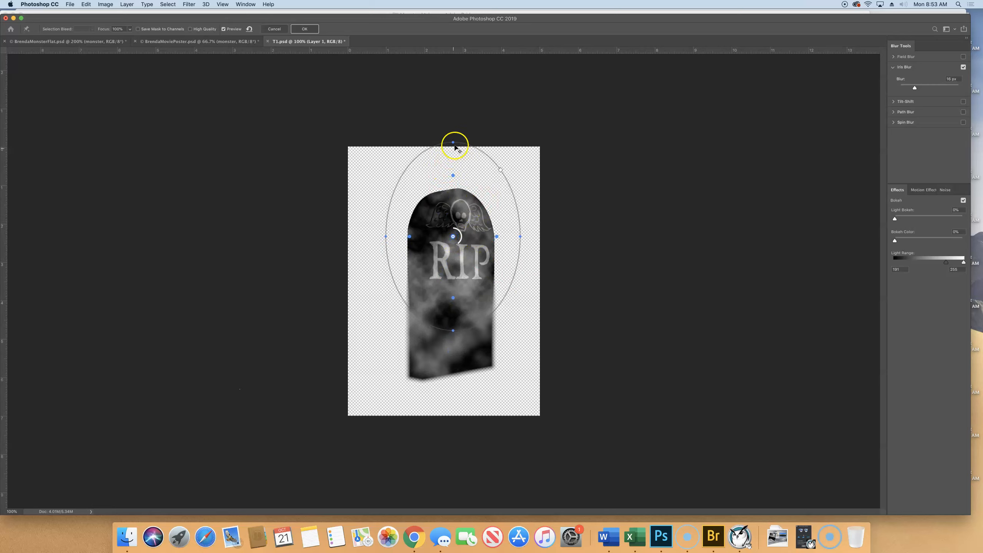
Step: Shrink the blur ellipse to fit around the tombstone's upper part and adjust its inner feather points to just inside the stone's edges
left_click_drag(451, 142, 452, 173)
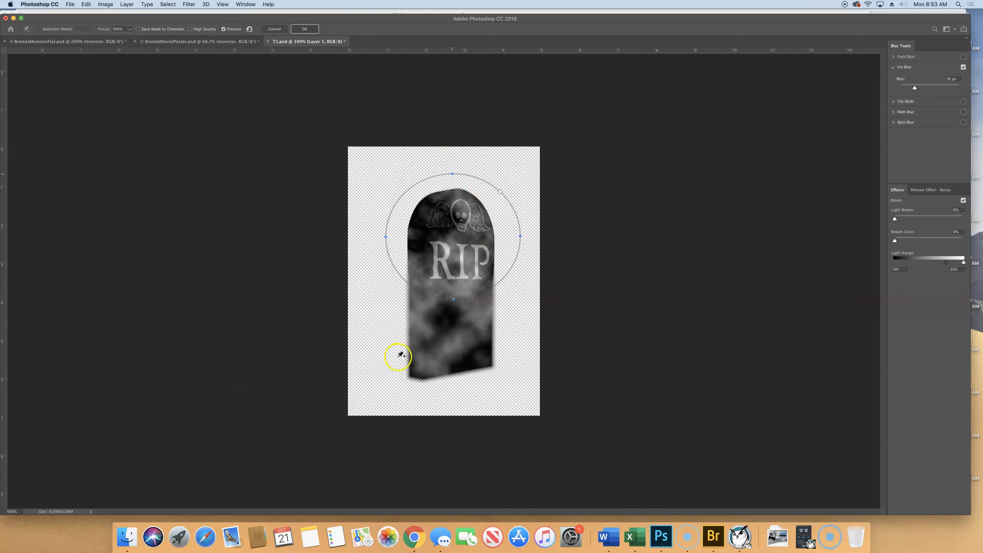
left_click_drag(453, 300, 453, 328)
left_click_drag(390, 236, 400, 239)
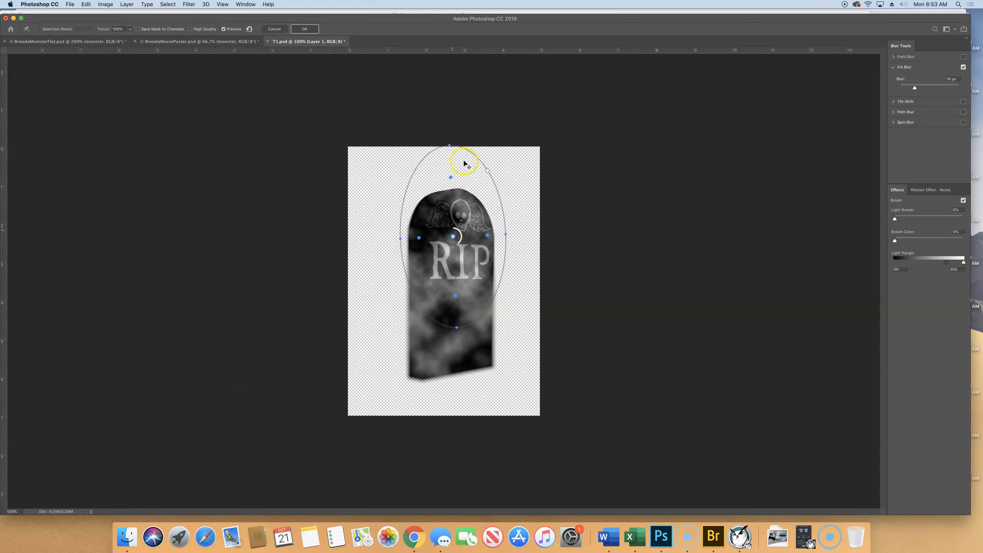
left_click_drag(450, 145, 451, 159)
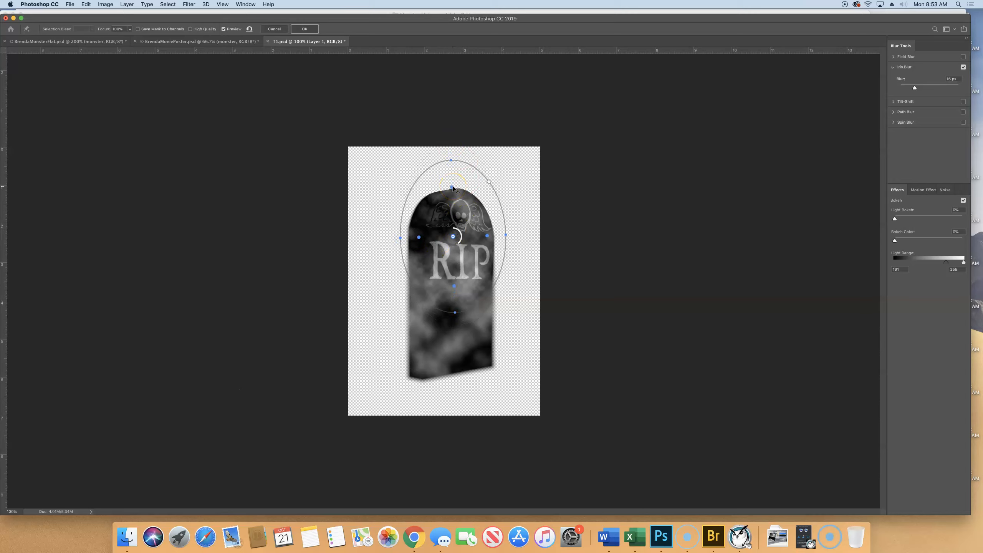
left_click_drag(453, 187, 453, 211)
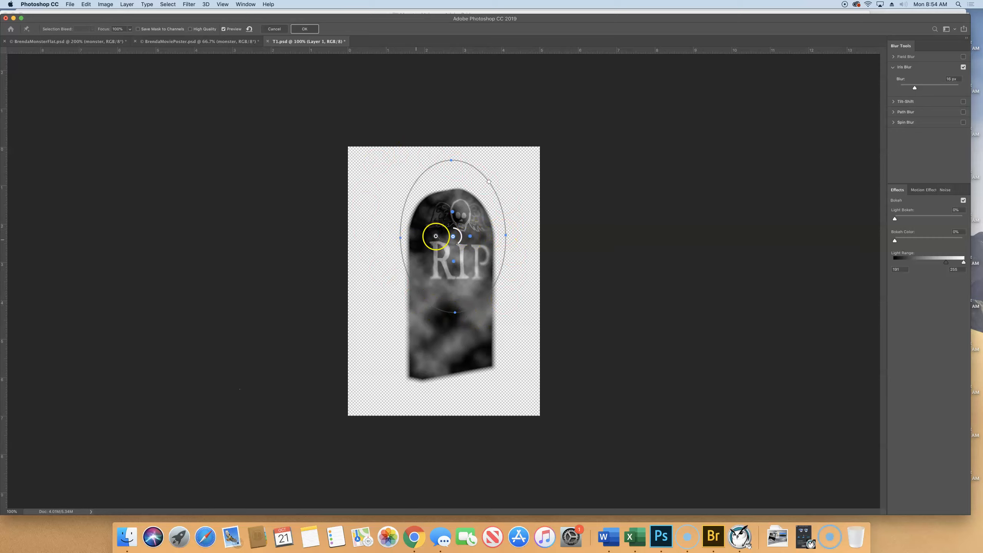
left_click_drag(471, 236, 485, 237)
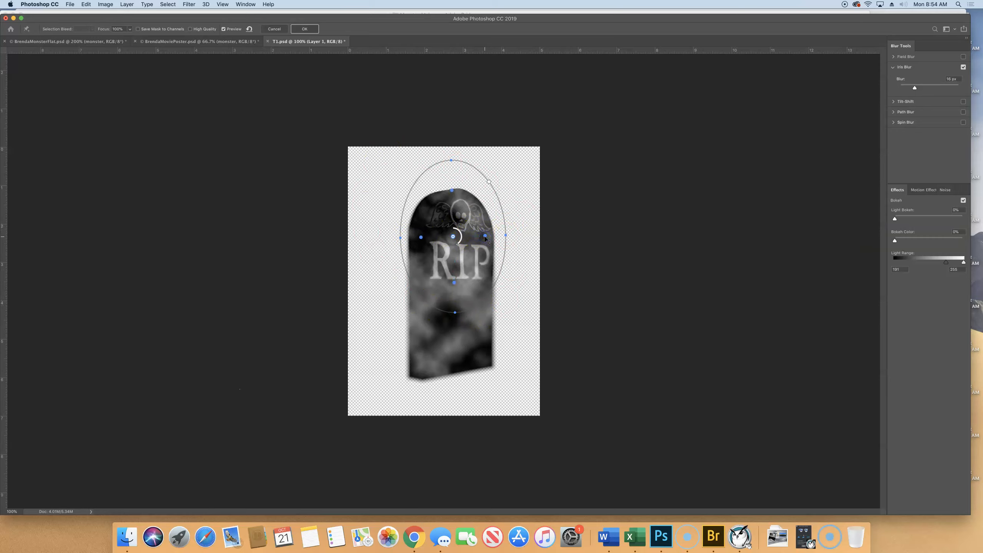
Step: Shift the blur centre down slightly to the top of the RIP lettering and apply the Iris Blur at 17 px
left_click_drag(453, 237, 454, 247)
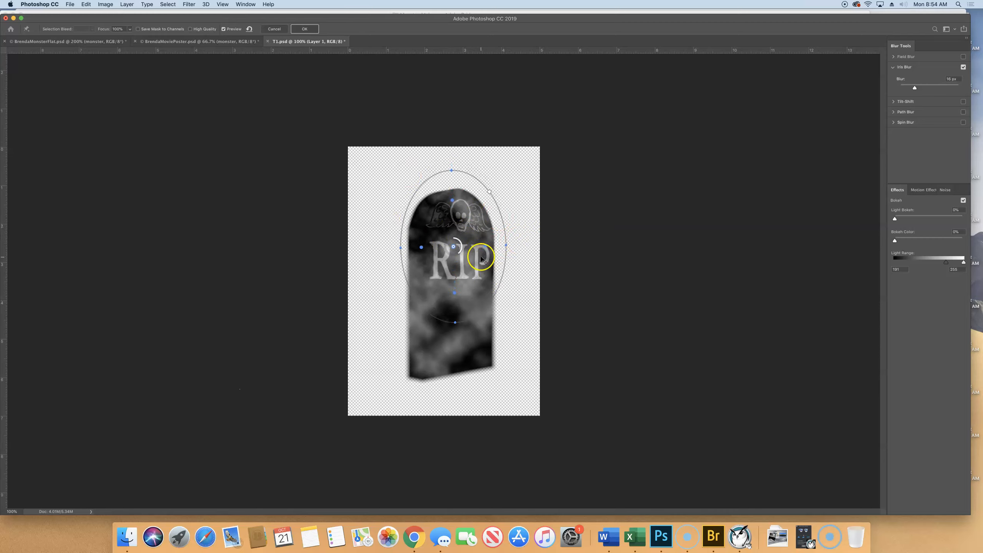
left_click_drag(460, 250, 459, 256)
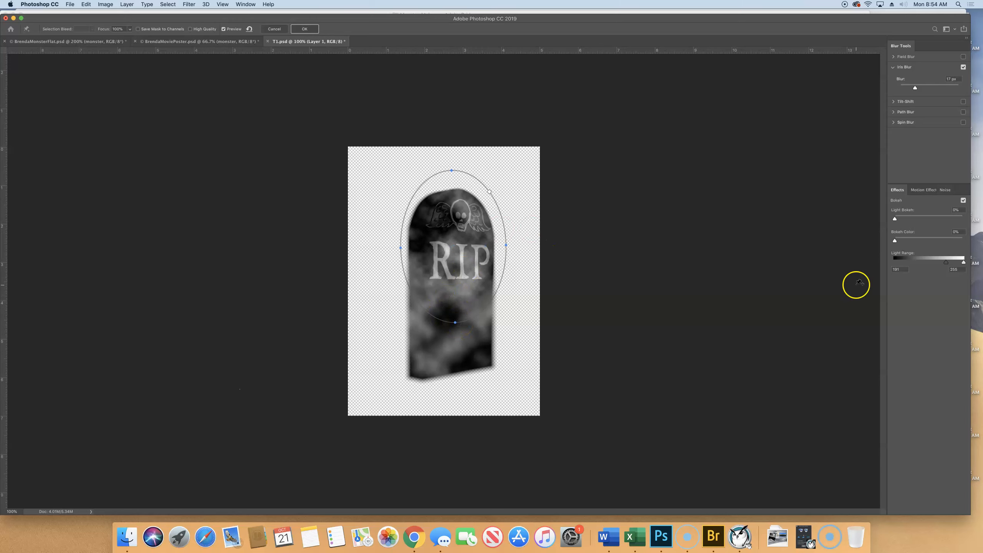
left_click(307, 30)
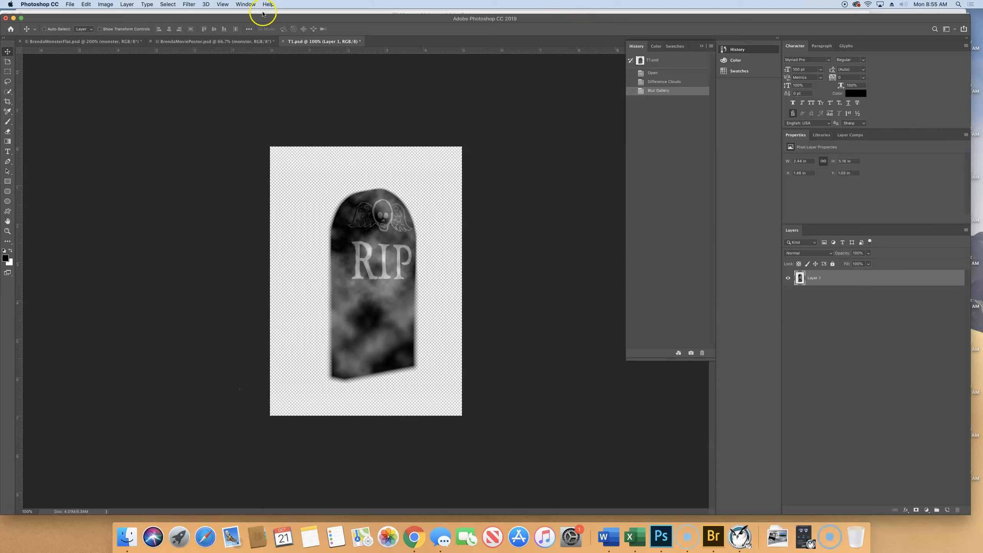
Step: Show the Adjustments panel and dock it in the same group as Properties, Libraries and Layer Comps
left_click(246, 4)
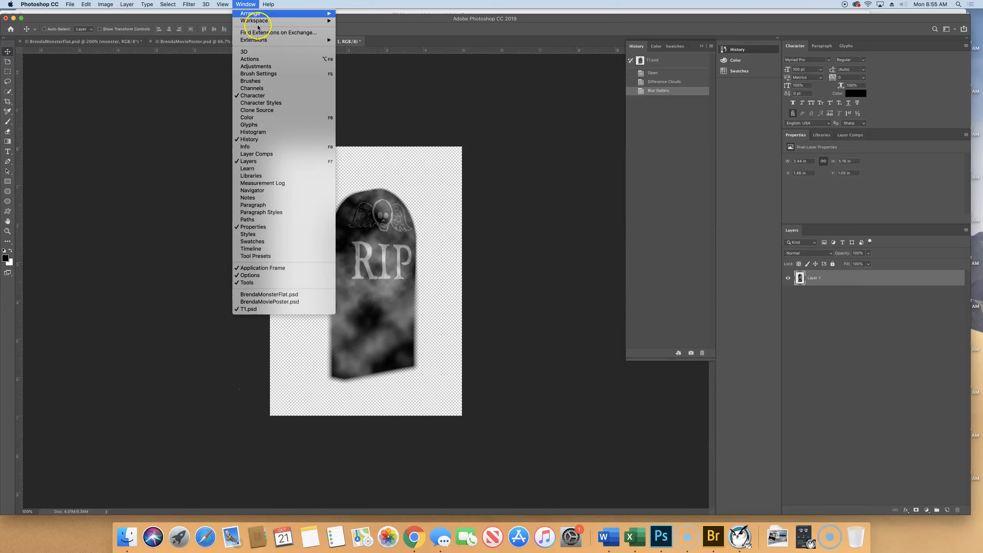
left_click(264, 66)
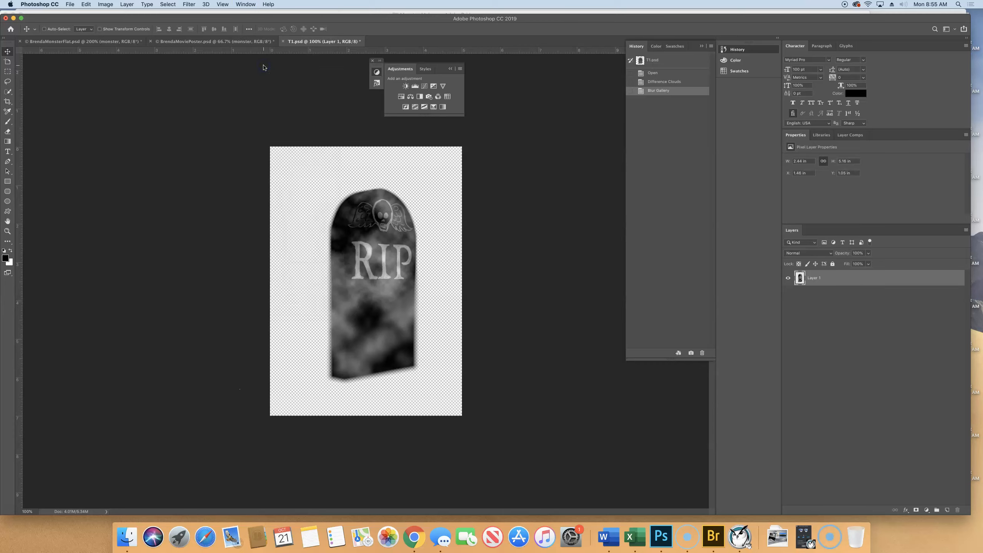
left_click_drag(395, 69, 880, 136)
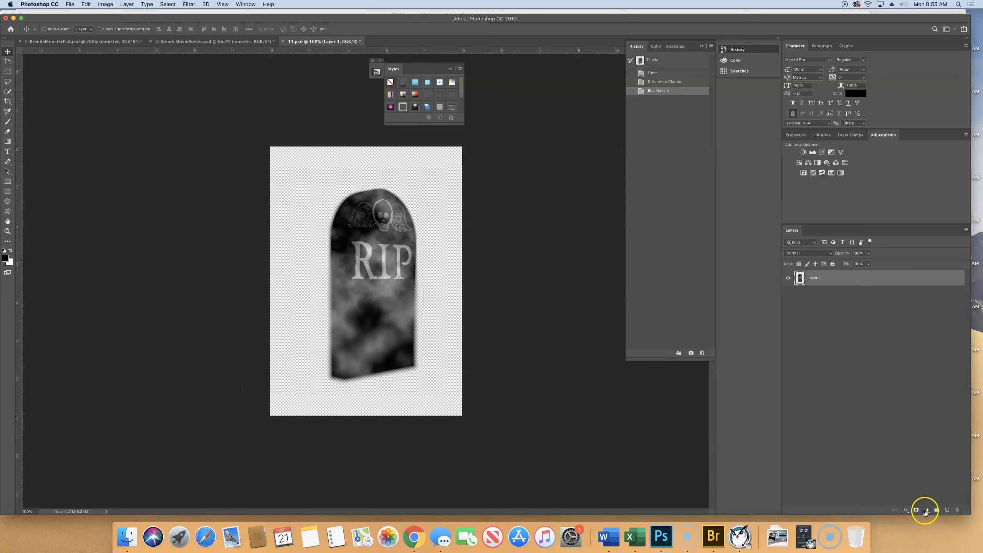
Step: Add a Brightness/Contrast adjustment layer above the tombstone and set its brightness to 73
left_click(925, 511)
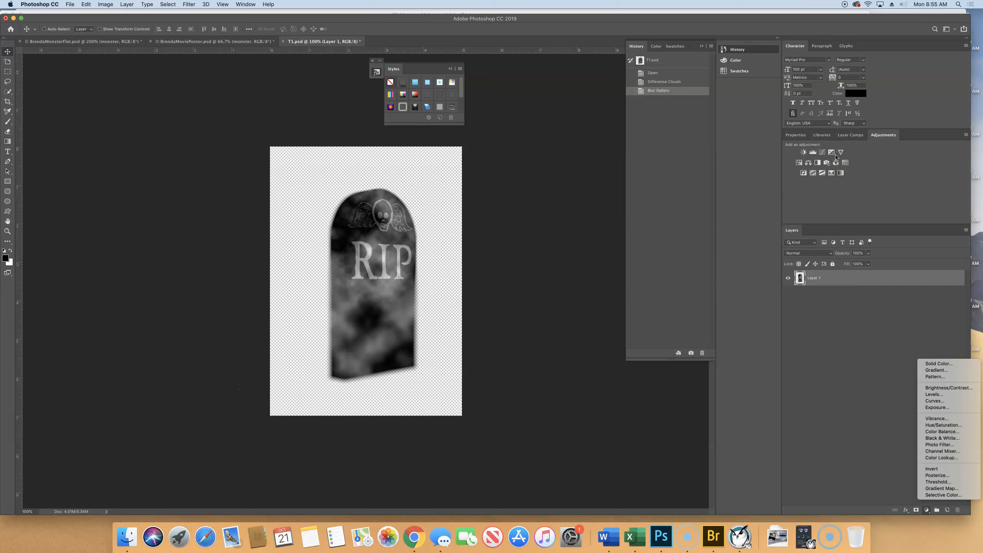
left_click(932, 387)
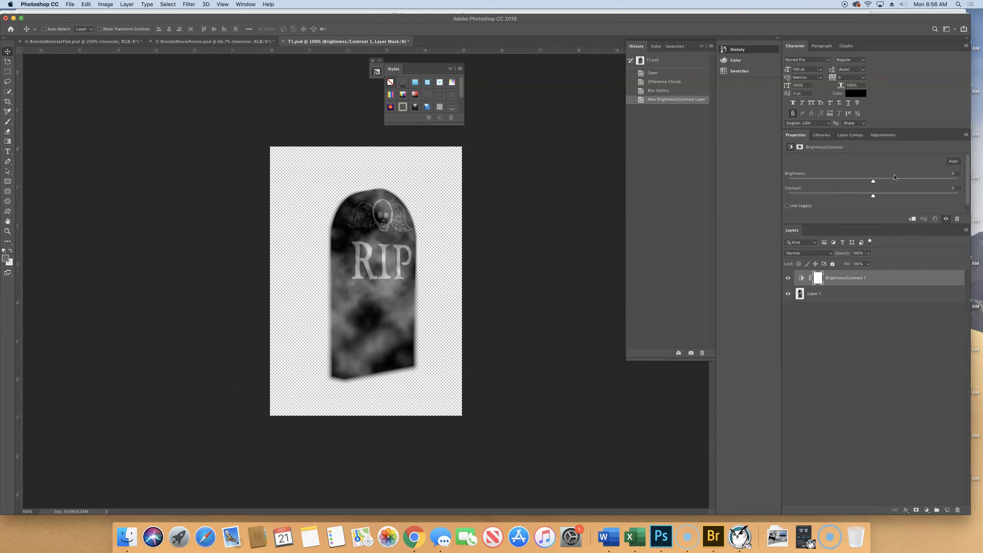
left_click_drag(872, 180, 915, 183)
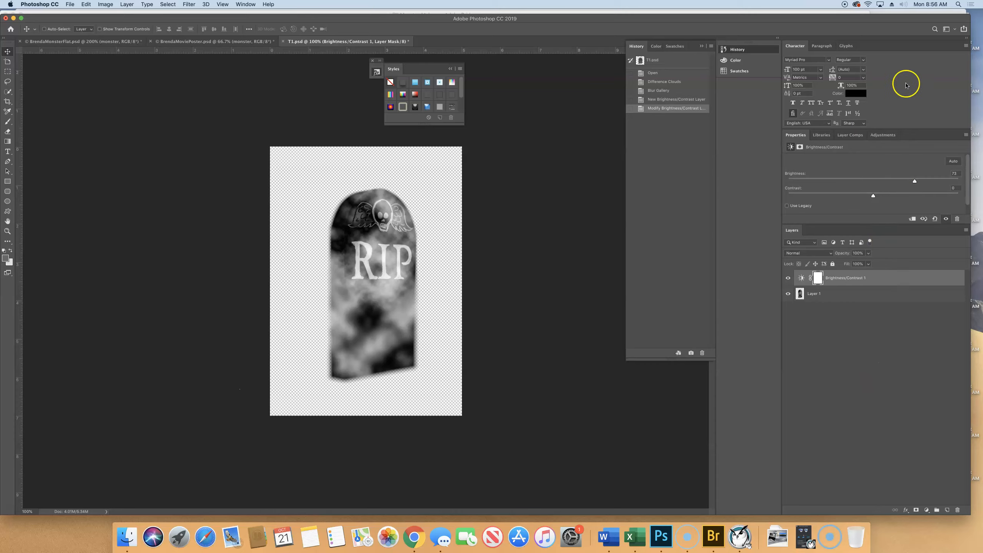
Step: Add a Channel Mixer adjustment layer on top and choose Green as its output channel
left_click(887, 137)
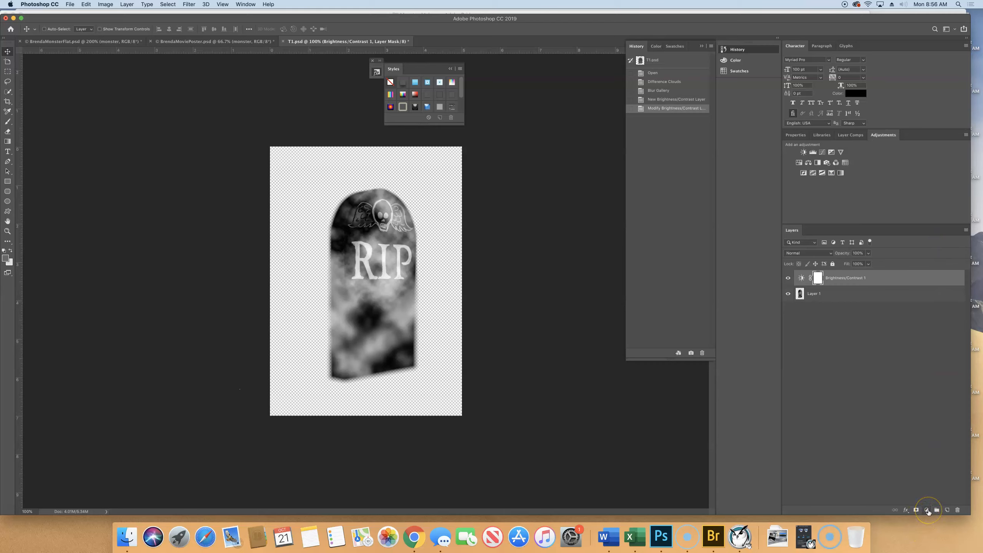
left_click(928, 510)
left_click(941, 452)
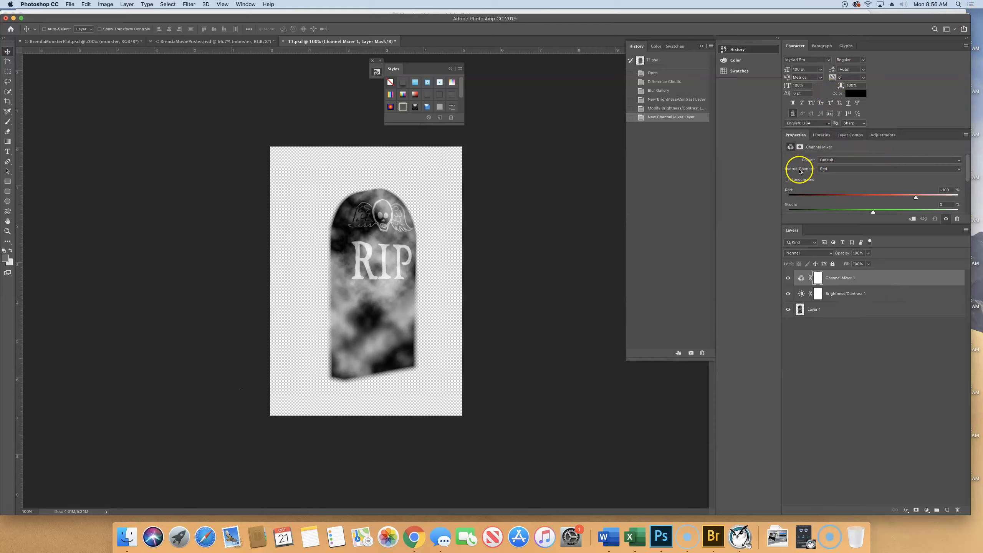
left_click(828, 171)
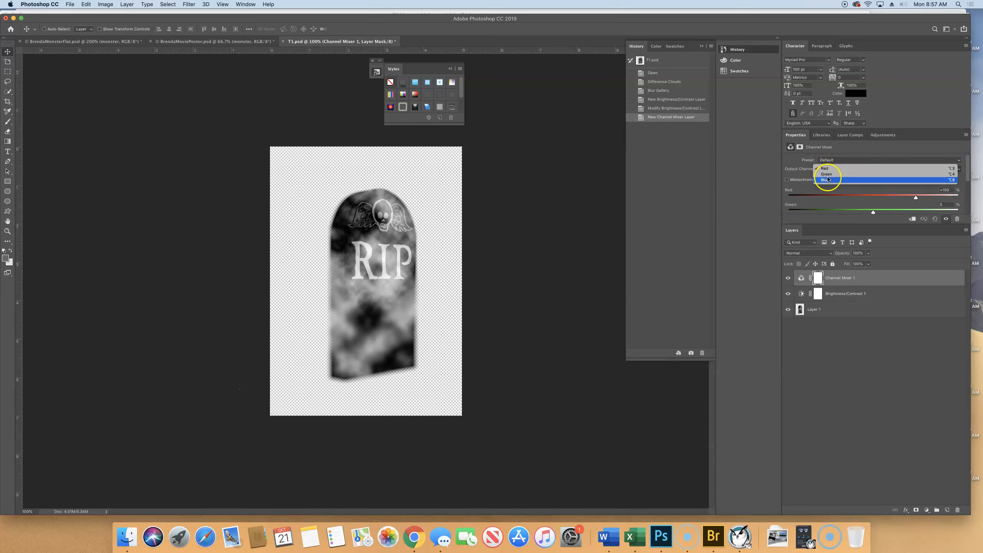
left_click(826, 174)
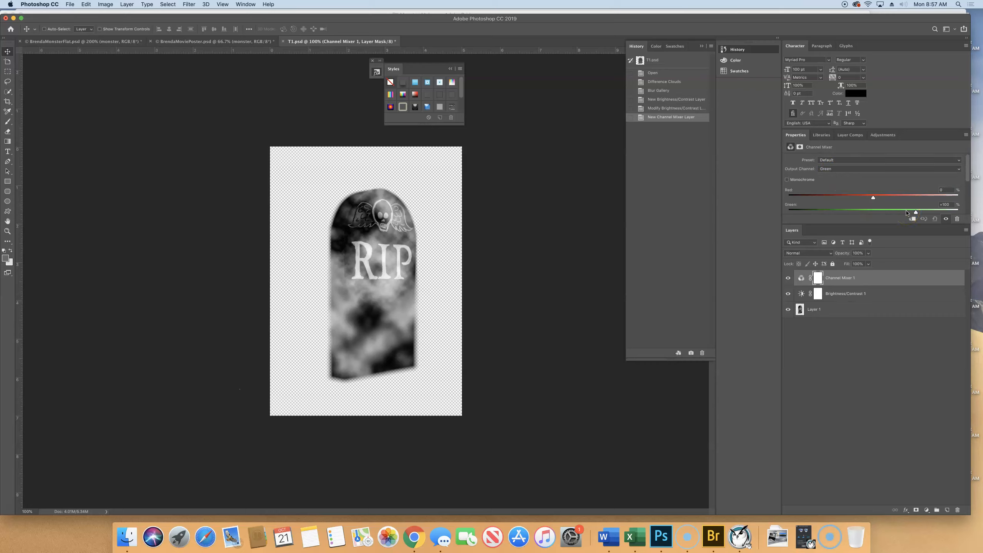
Step: Set the Channel Mixer's green value to +36% and, after enlarging its settings area, the blue value to +107%
left_click_drag(898, 214, 889, 214)
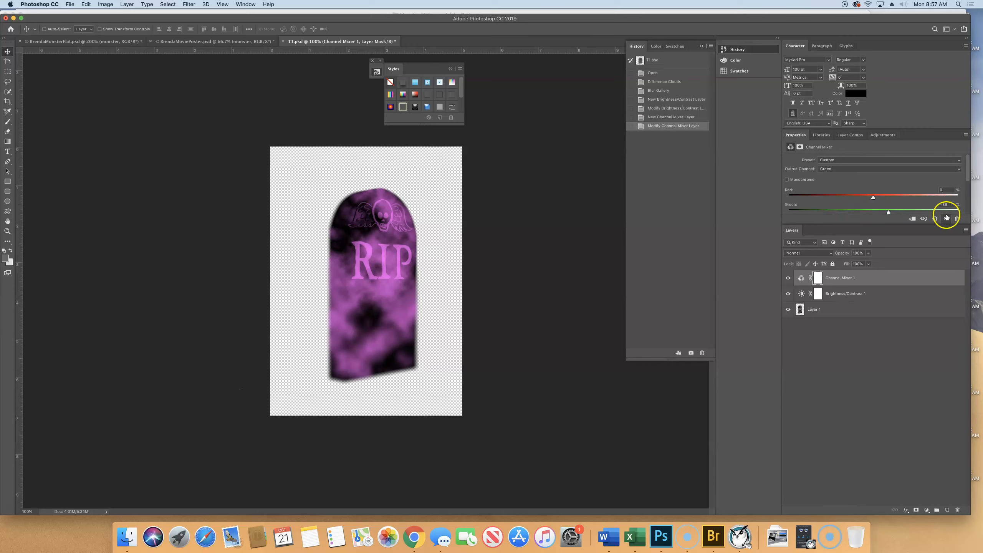
left_click_drag(872, 224, 871, 312)
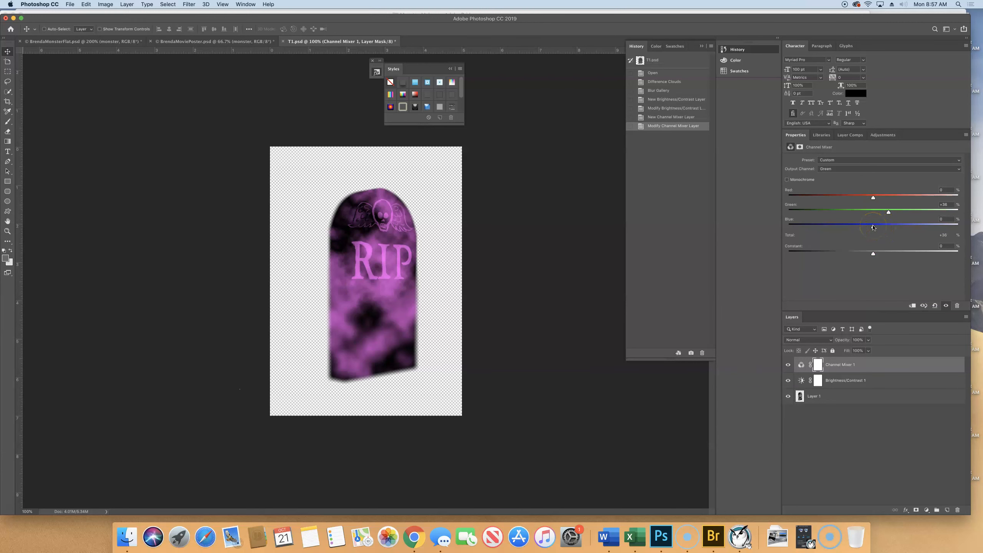
left_click(909, 228)
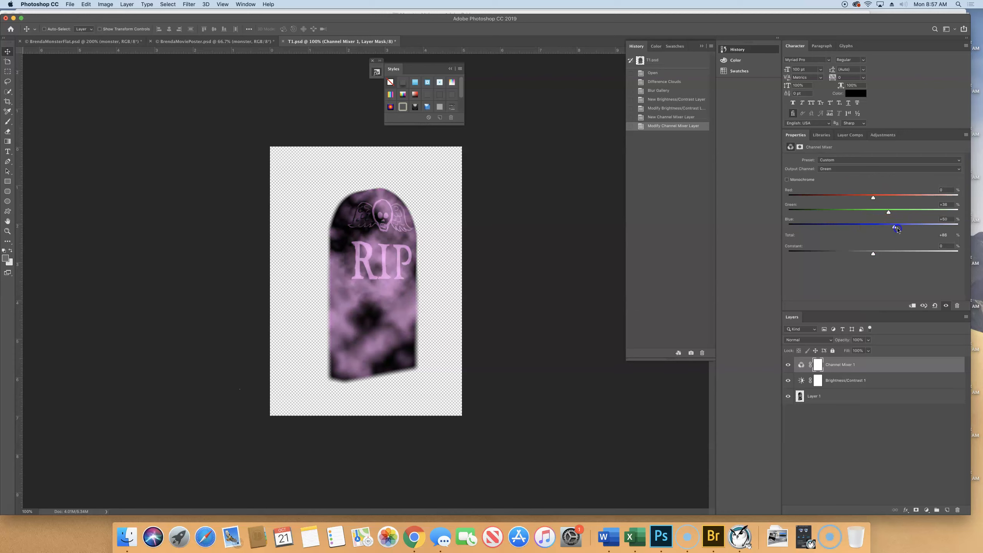
mouse_move(910, 229)
left_mouse_down()
mouse_move(932, 229)
mouse_move(921, 231)
left_mouse_up()
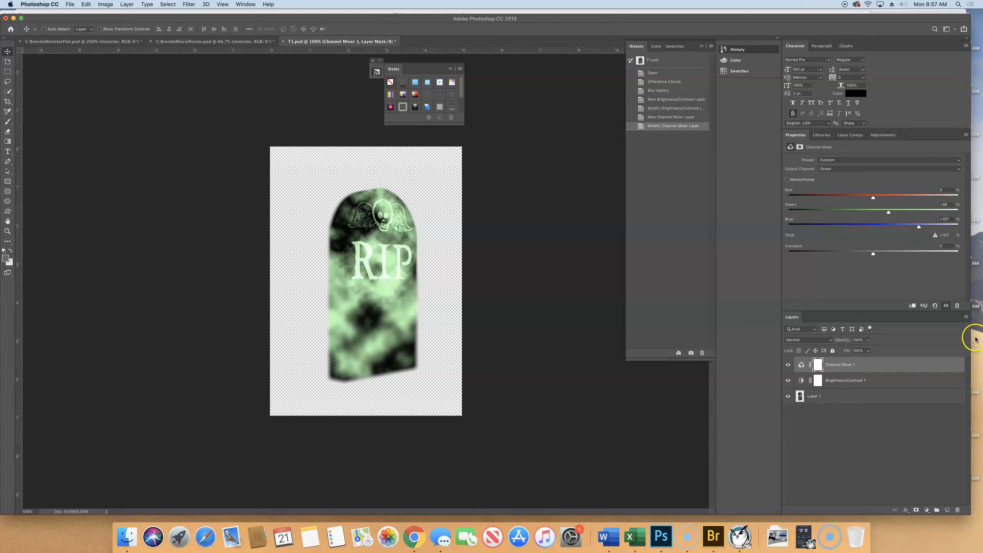
Step: Add an Exposure adjustment layer on top of the stack and set its exposure to +0.90
left_click(927, 511)
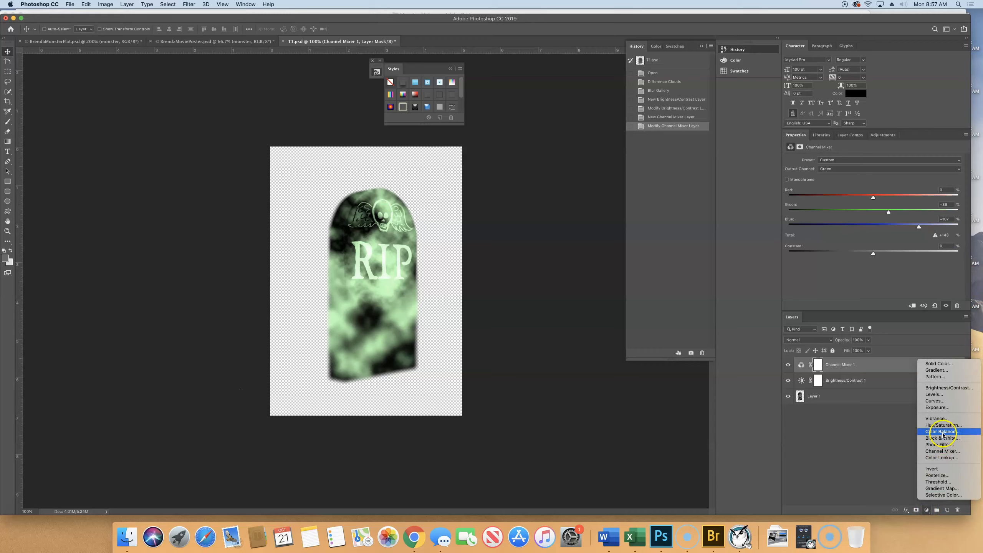
left_click(952, 408)
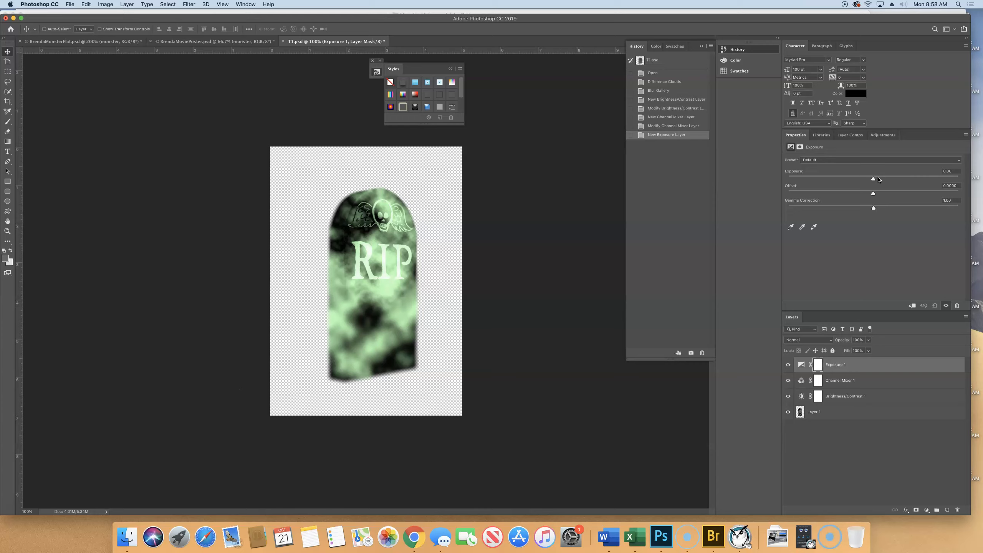
left_click_drag(873, 179, 885, 182)
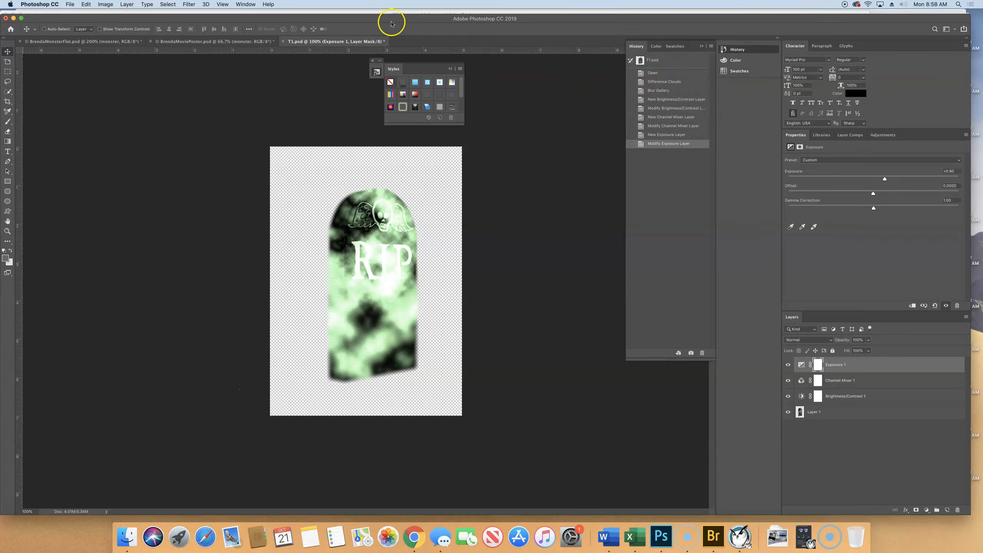
Step: Shorten the History panel so it ends a little below the recorded states
left_click(246, 5)
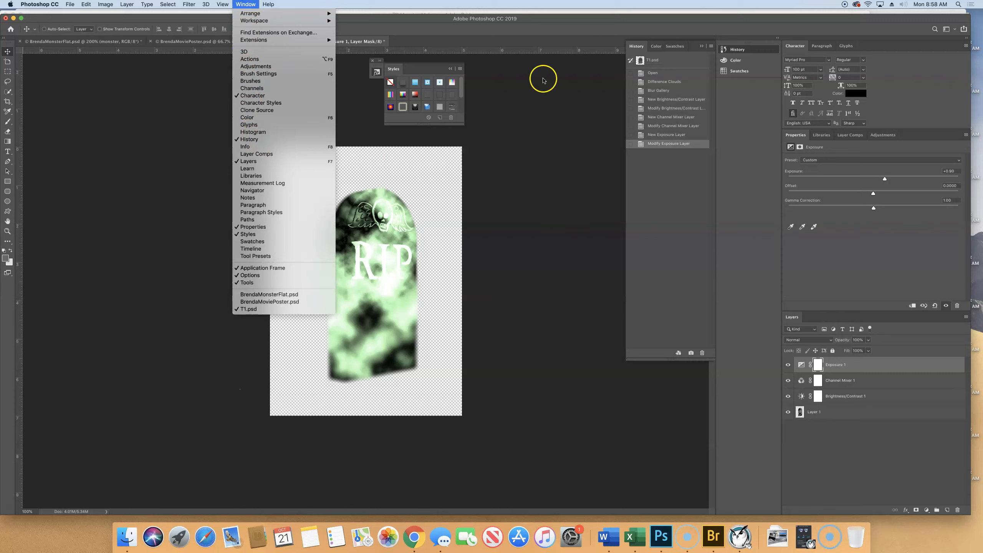
left_click(655, 358)
left_click_drag(655, 360, 645, 295)
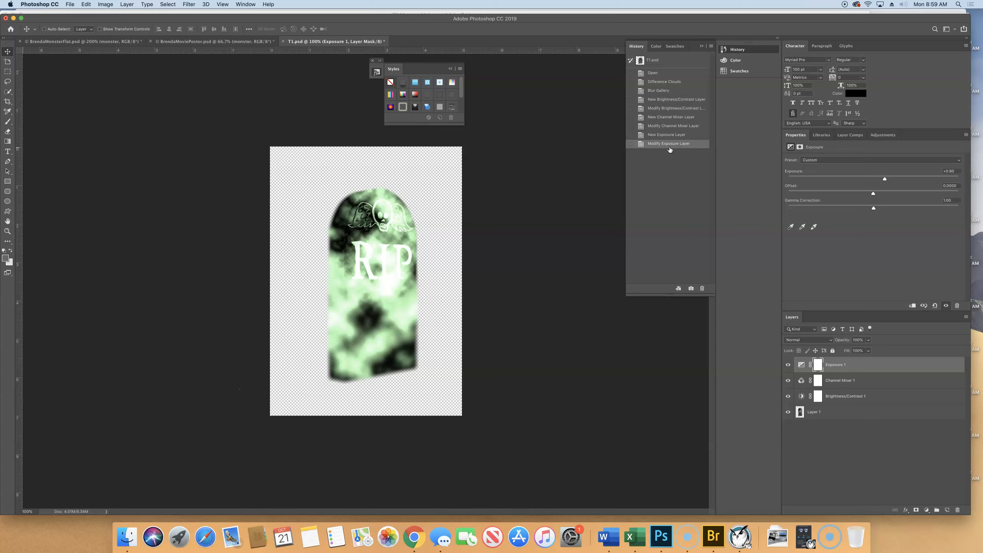
Step: Step through the history states and revert the tombstone to the Difference Clouds state, before the blur and adjustment layers
left_click(659, 91)
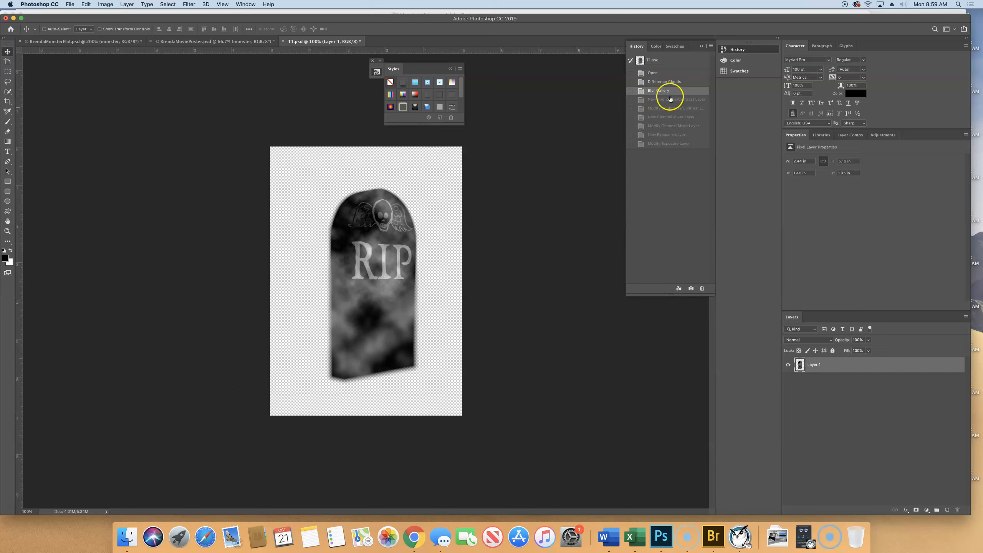
left_click(666, 118)
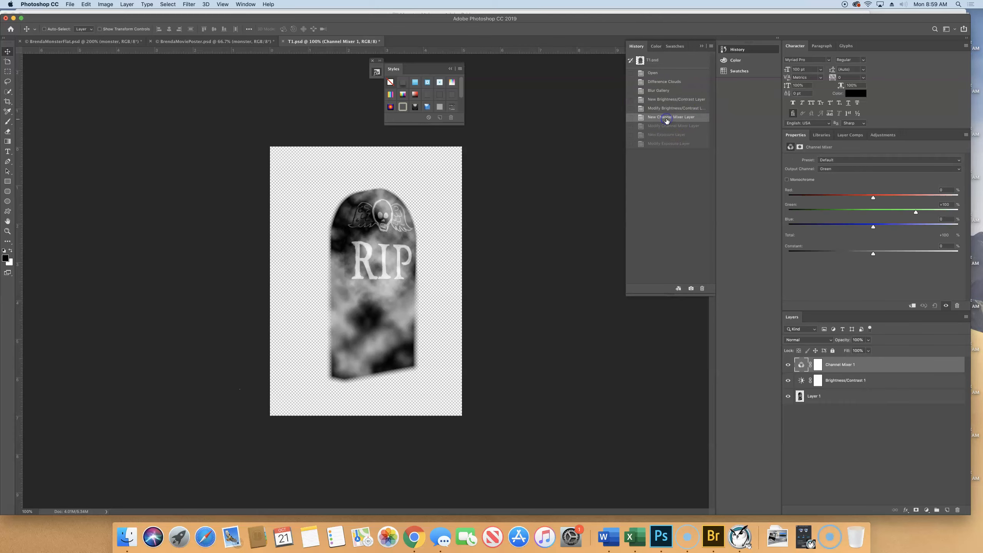
left_click(666, 126)
left_click(669, 135)
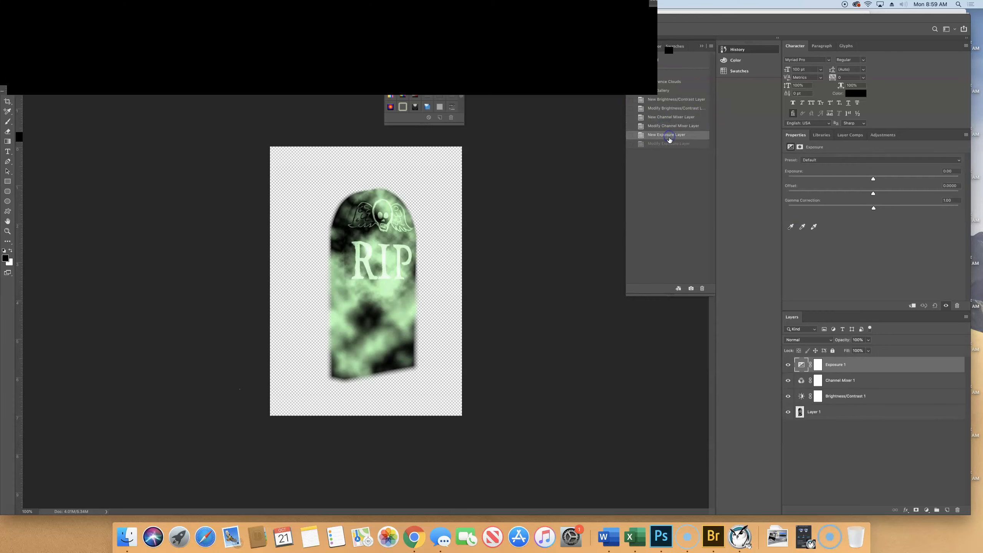
left_click(669, 143)
left_click(659, 91)
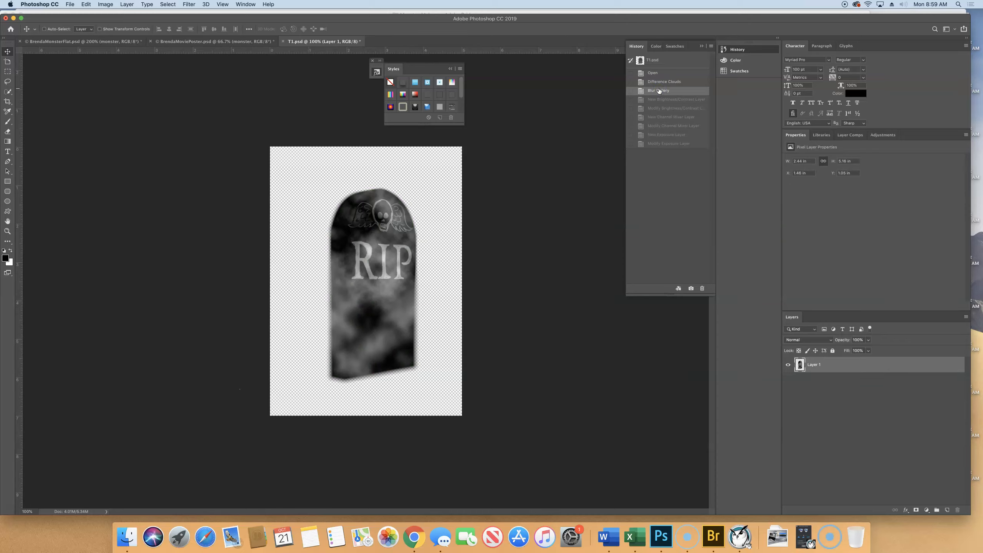
left_click(674, 81)
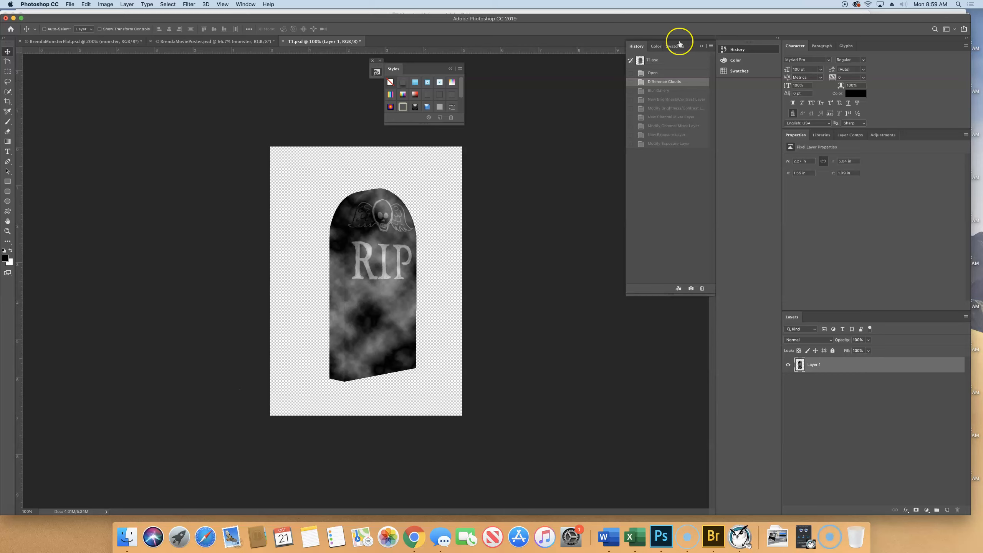
Step: Start the Add Noise filter on the tombstone, move its dialog off the artwork, and centre the preview on the RIP lettering
left_click(188, 5)
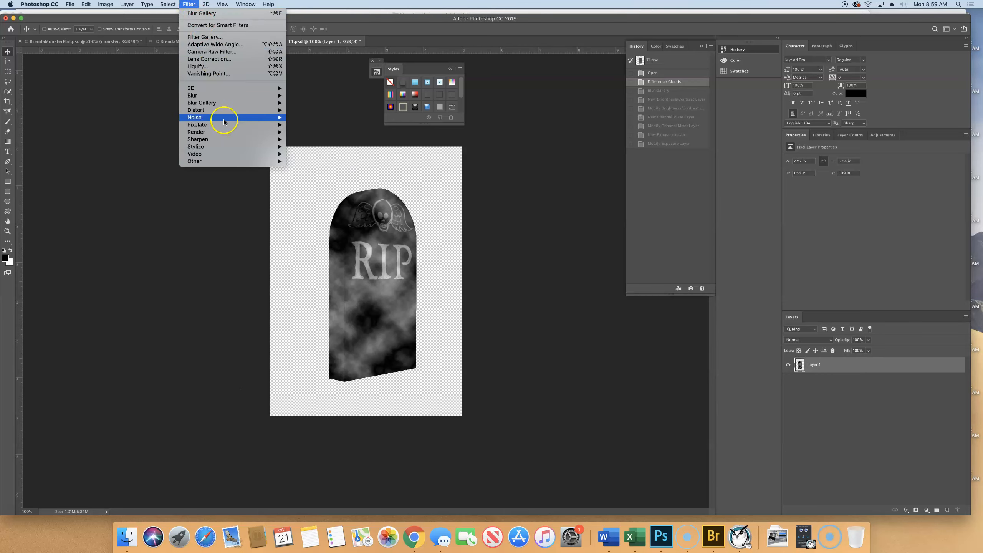
mouse_move(222, 118)
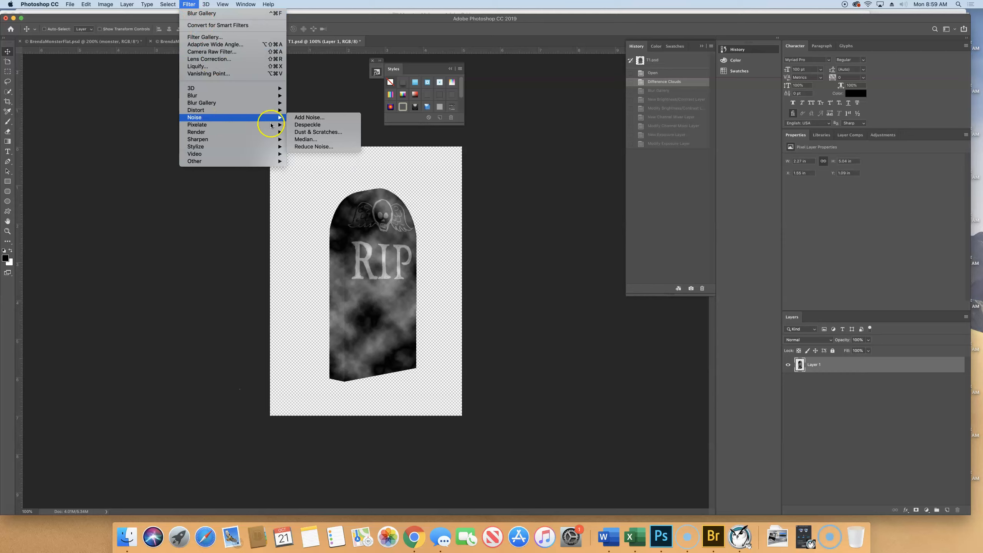
left_click(332, 121)
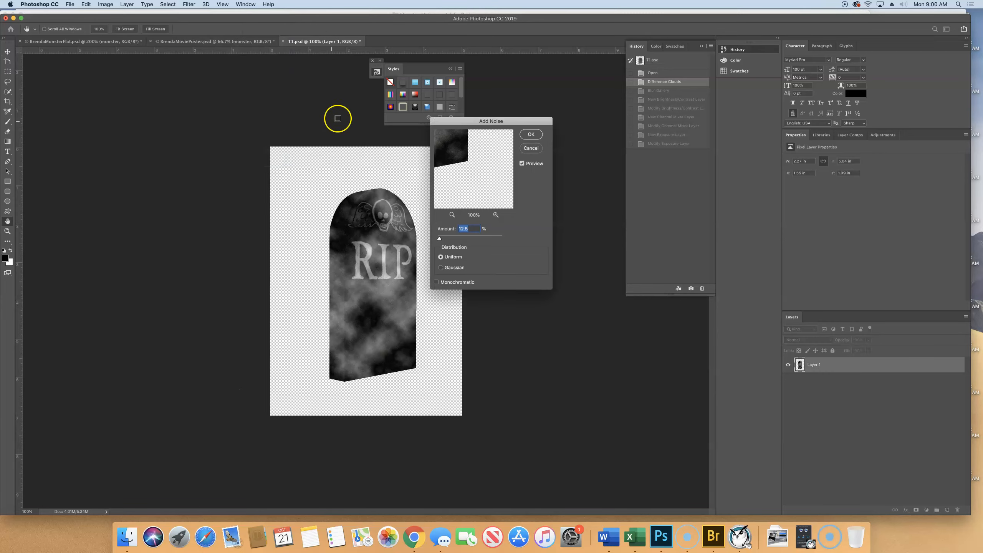
left_click_drag(493, 123, 583, 107)
left_click_drag(544, 136, 595, 176)
mouse_move(584, 142)
left_mouse_down()
mouse_move(561, 186)
mouse_move(547, 180)
mouse_move(556, 136)
mouse_move(572, 138)
mouse_move(548, 159)
mouse_move(581, 156)
left_mouse_up()
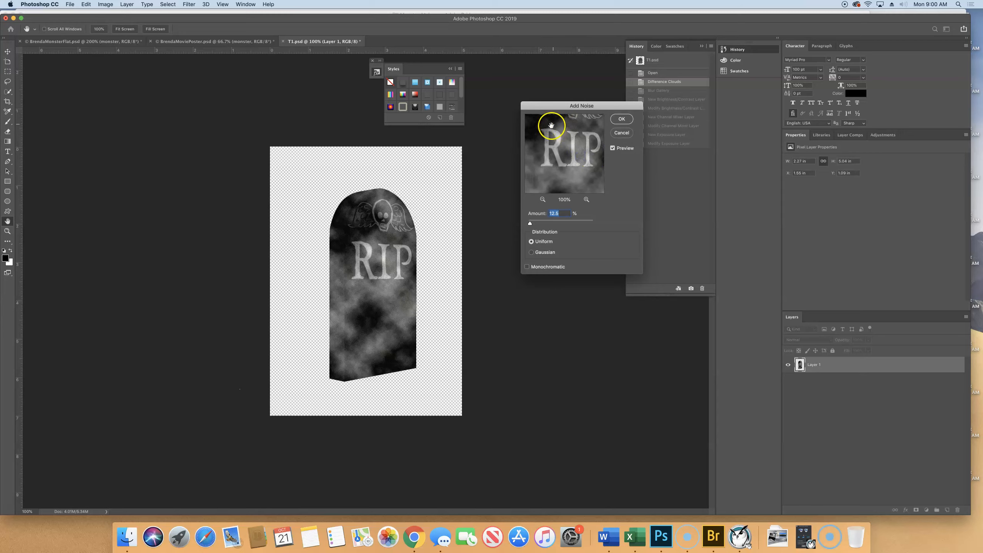
left_click(568, 142)
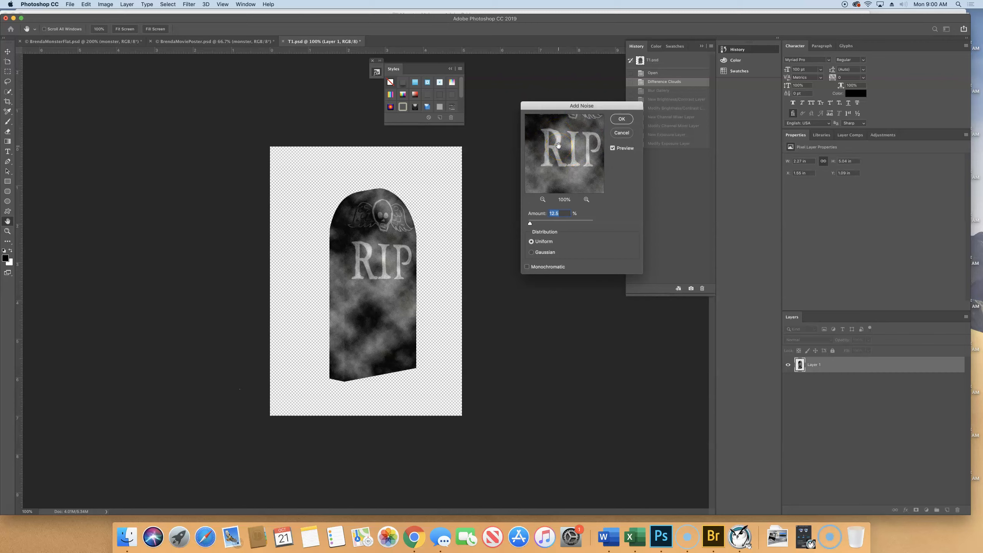
Step: Apply noise to the tombstone with an amount of 3%, Gaussian distribution and the Monochromatic option
left_click(531, 224)
left_click_drag(531, 224, 557, 224)
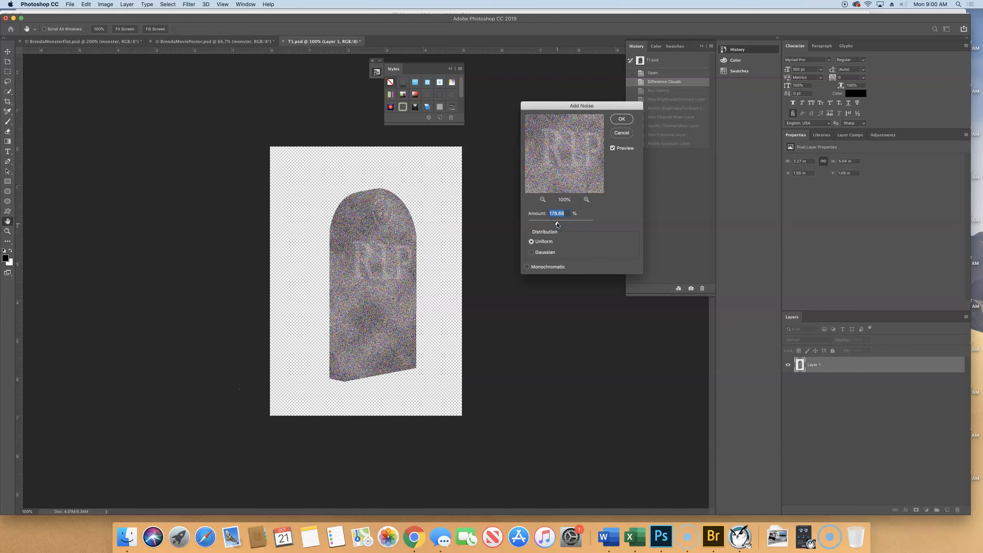
left_click_drag(557, 224, 529, 224)
type("3")
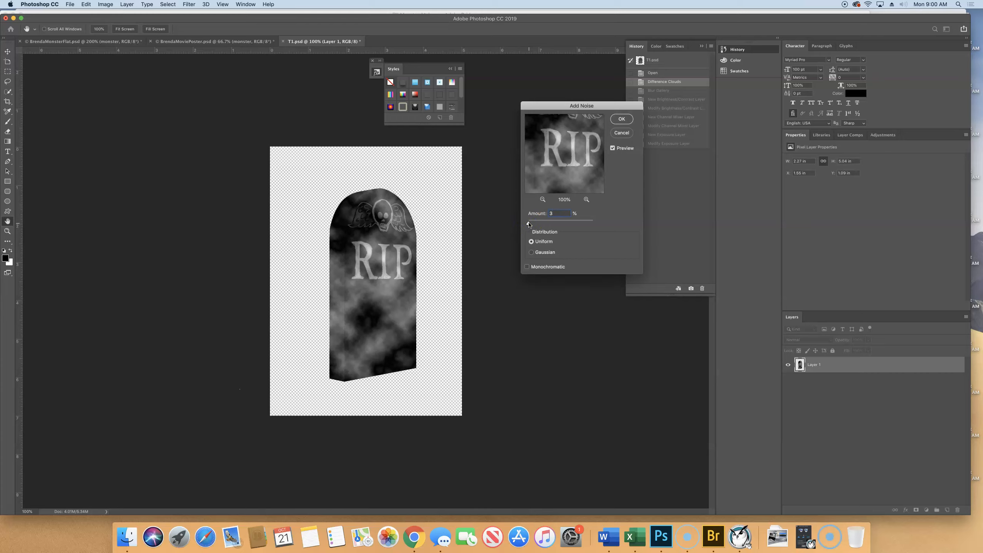
left_click(533, 254)
left_click(527, 267)
left_click(620, 120)
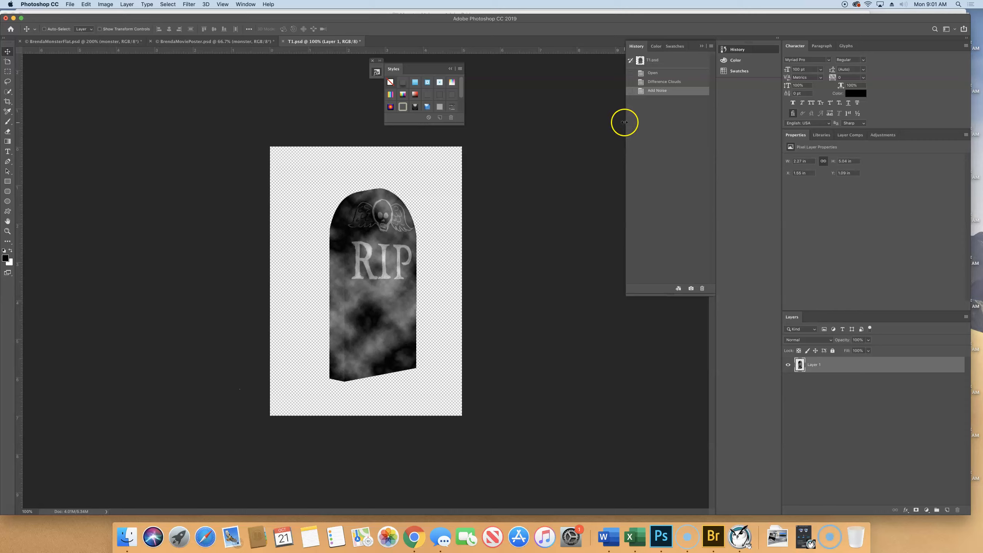
Step: Start the Lighting Effects render filter on the tombstone and keep Spot as the light type
left_click(191, 5)
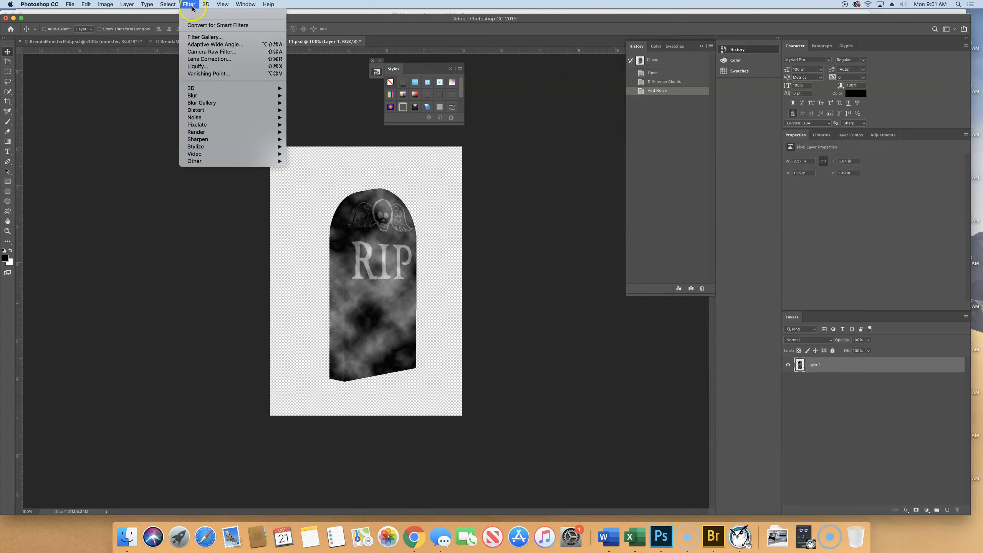
mouse_move(201, 133)
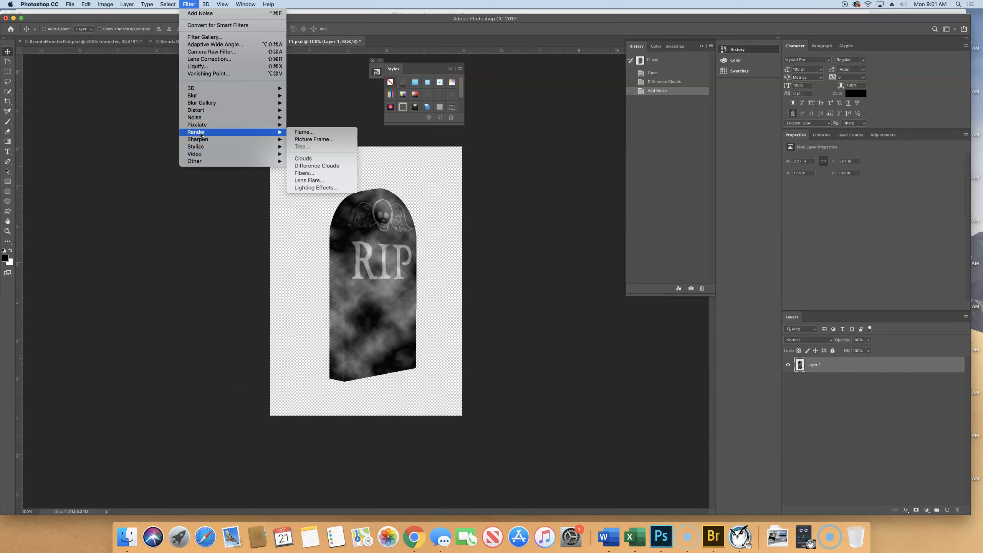
left_click(321, 188)
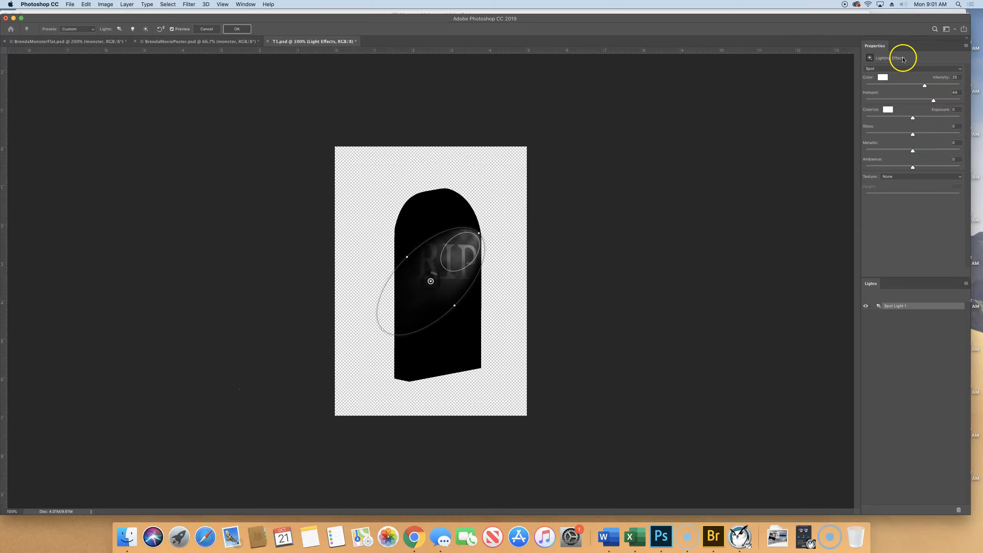
left_click(882, 68)
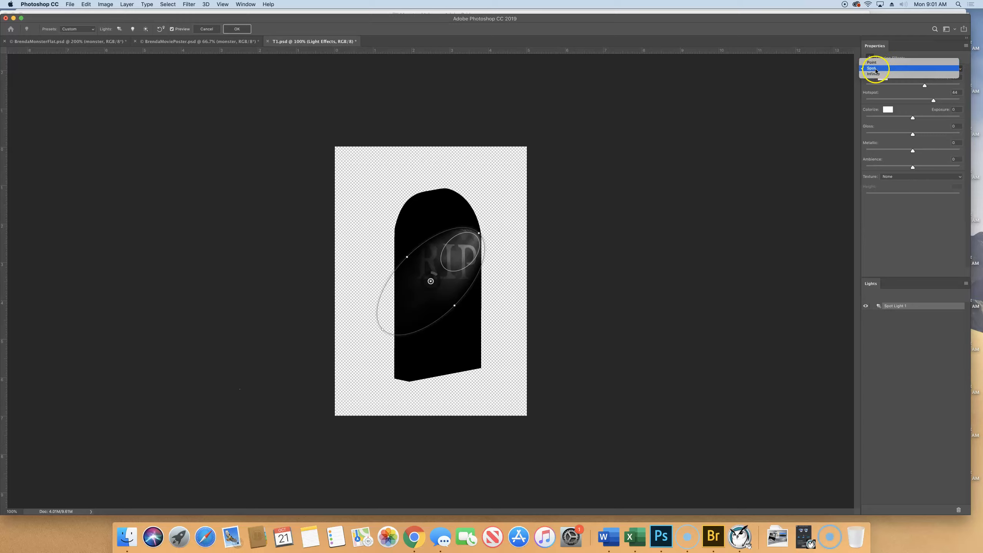
left_click(906, 68)
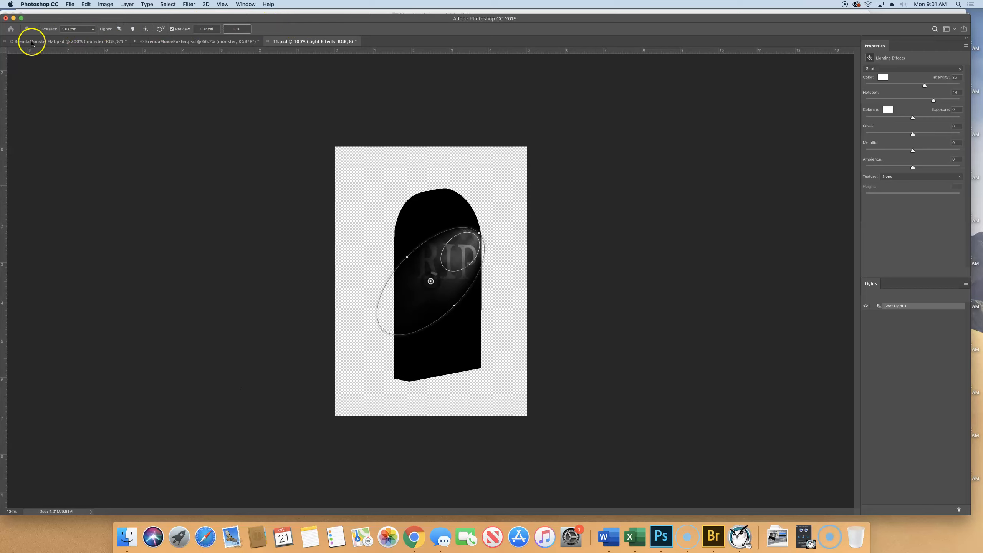
Step: Keep the Custom lighting preset and add a second spot light to the tombstone
left_click(87, 32)
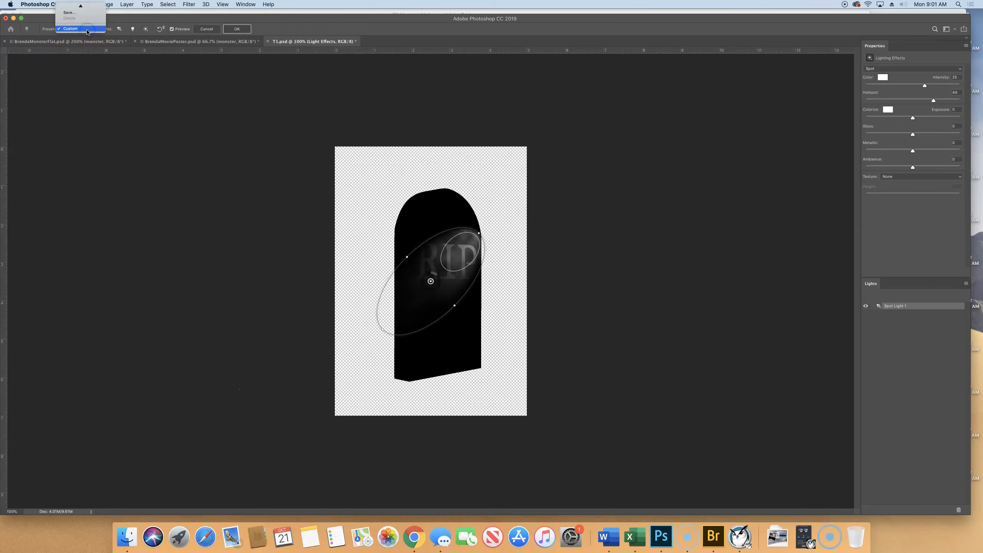
left_click(88, 30)
left_click(93, 30)
left_click(93, 30)
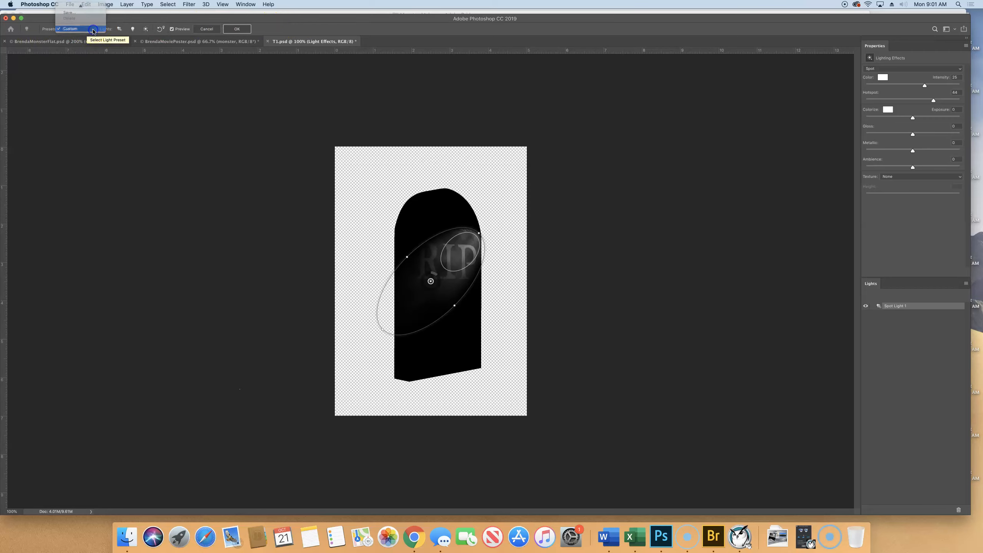
left_click(122, 31)
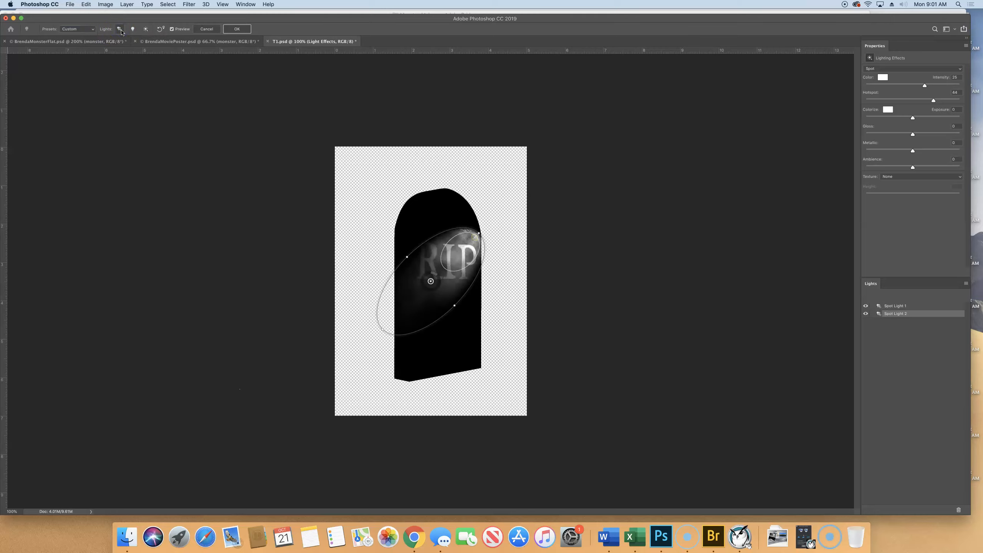
Step: Replace the current lights with the Flashlight lighting preset
left_click(78, 28)
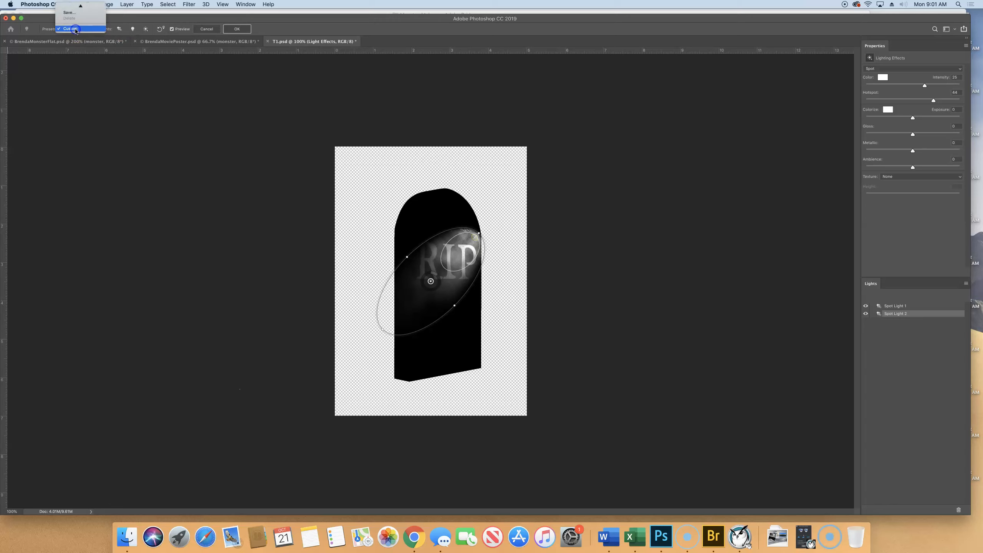
mouse_move(80, 5)
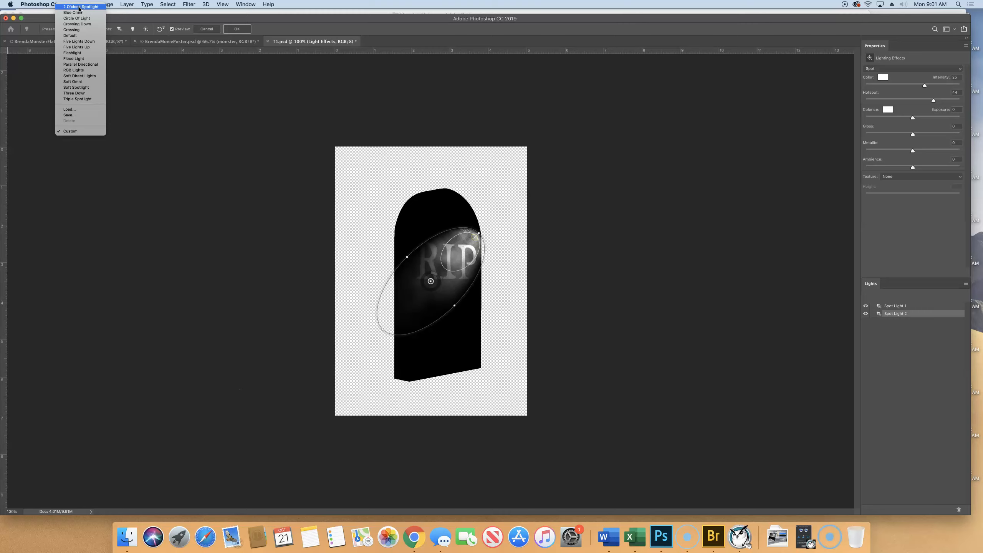
left_click(75, 53)
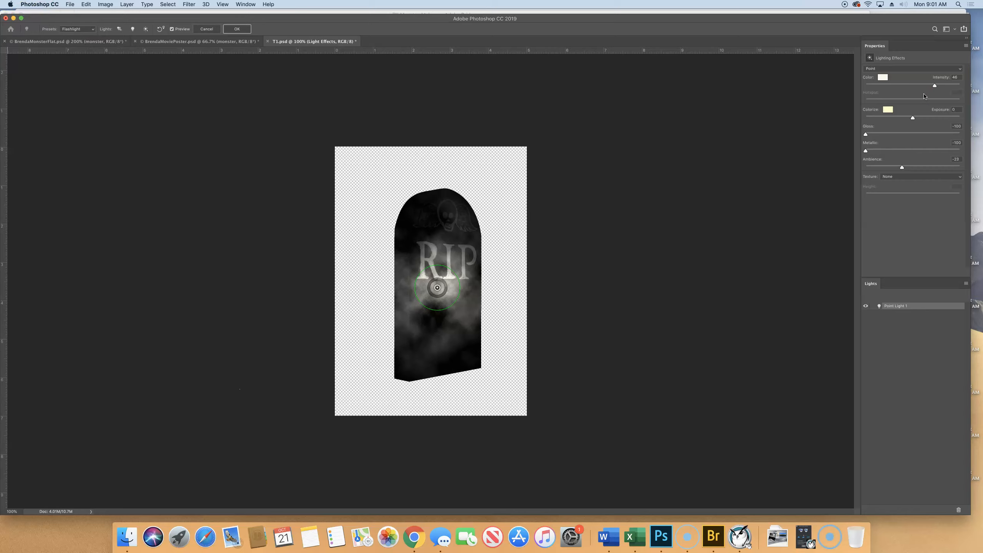
Step: Change the point light's color to a light cyan-blue with RGB values 148, 238, 249
left_click(885, 78)
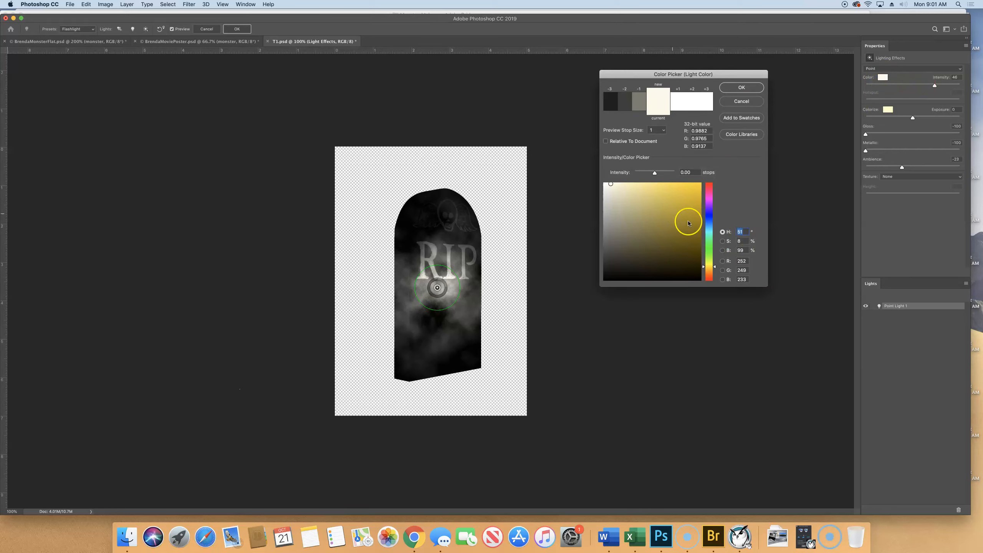
left_click(710, 233)
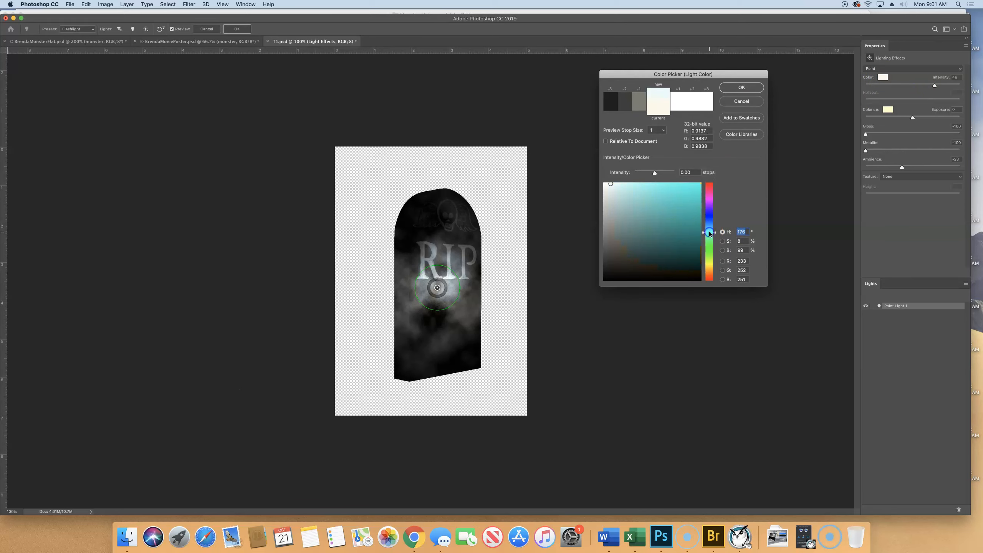
left_click(687, 197)
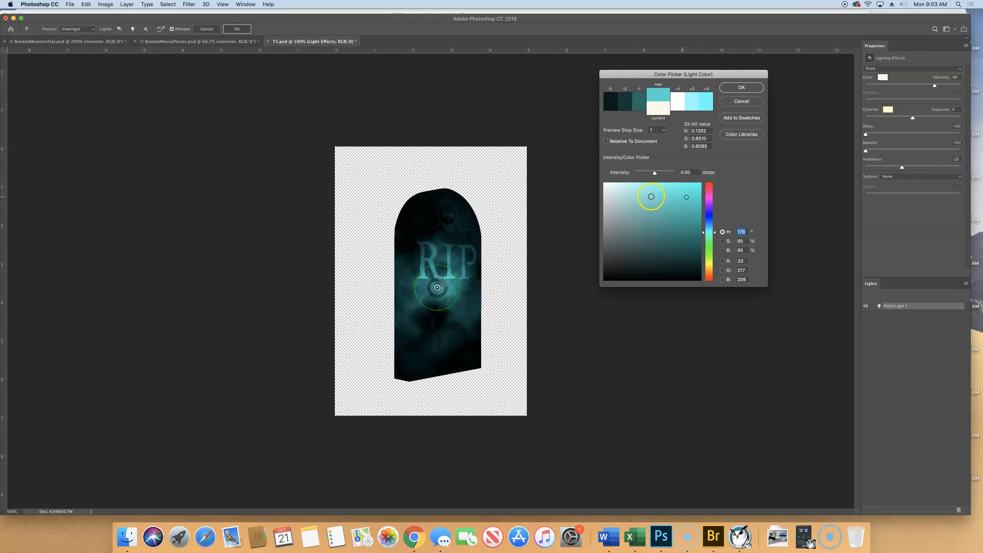
left_click(714, 227)
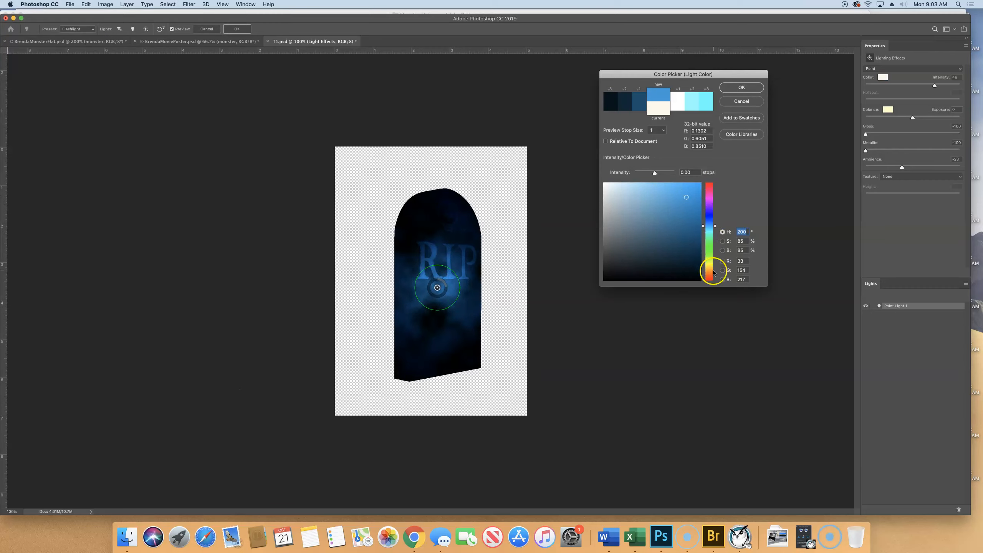
left_click(715, 229)
left_click_drag(715, 228, 716, 230)
left_click(682, 198)
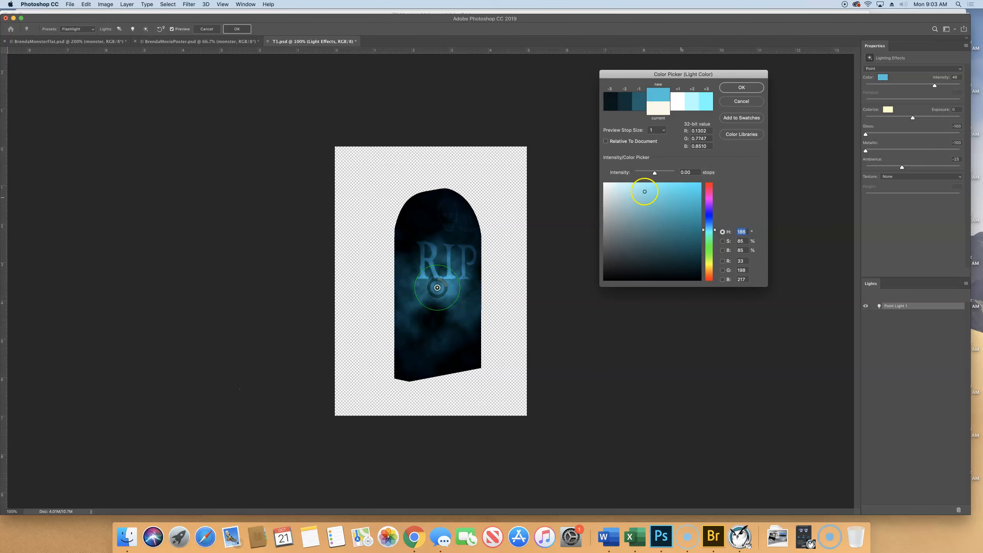
left_click(647, 192)
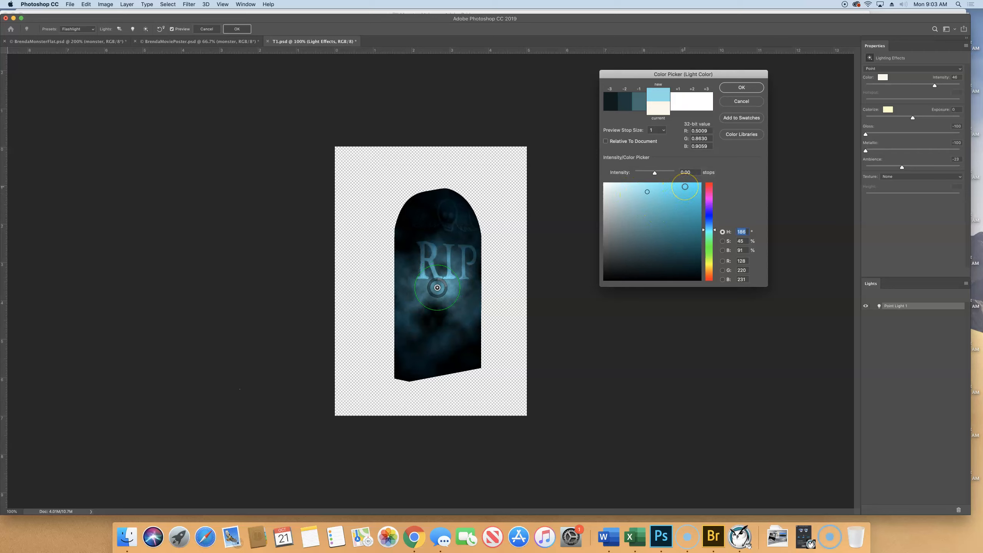
left_click(643, 185)
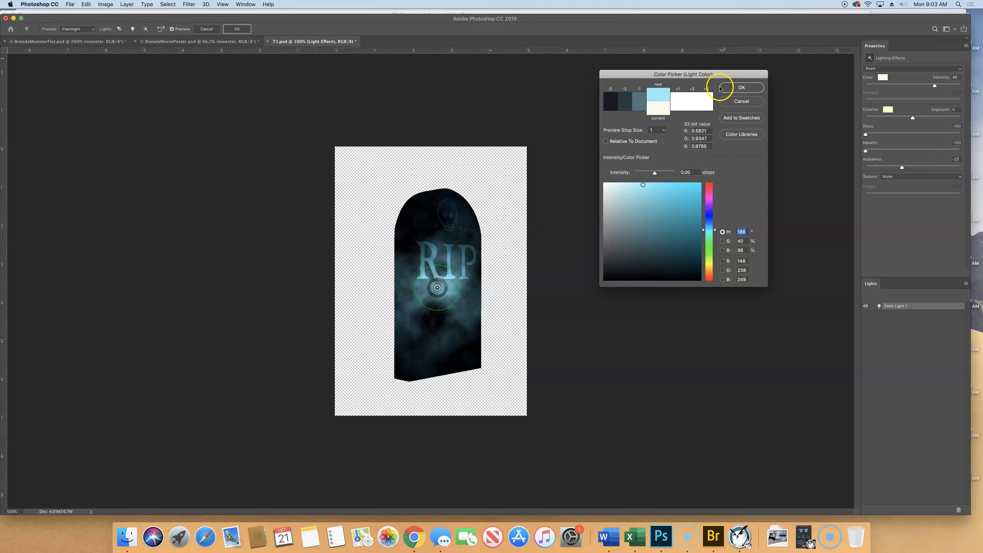
left_click(741, 88)
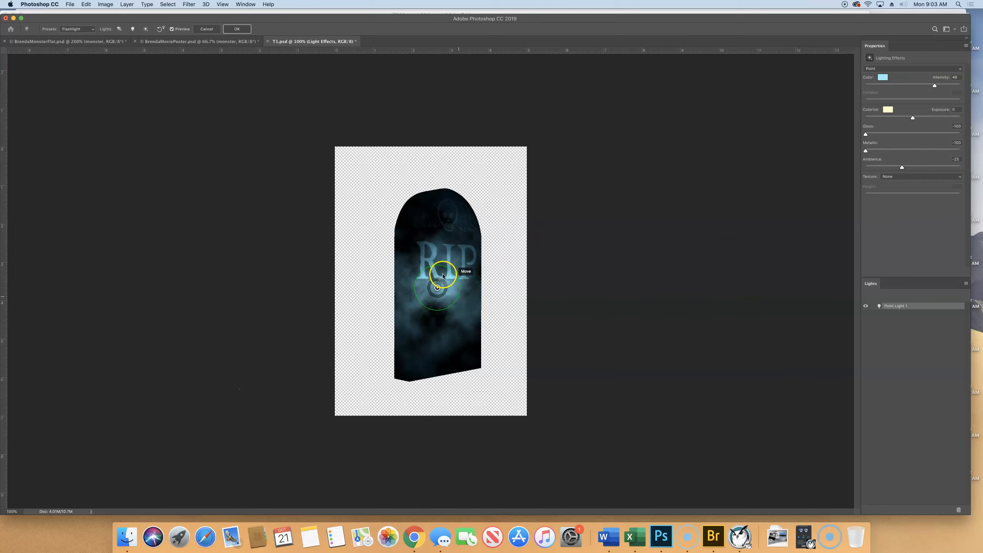
Step: Move the point light up so it sits between the winged skull and the RIP lettering
left_click_drag(437, 287, 439, 244)
left_click(662, 267)
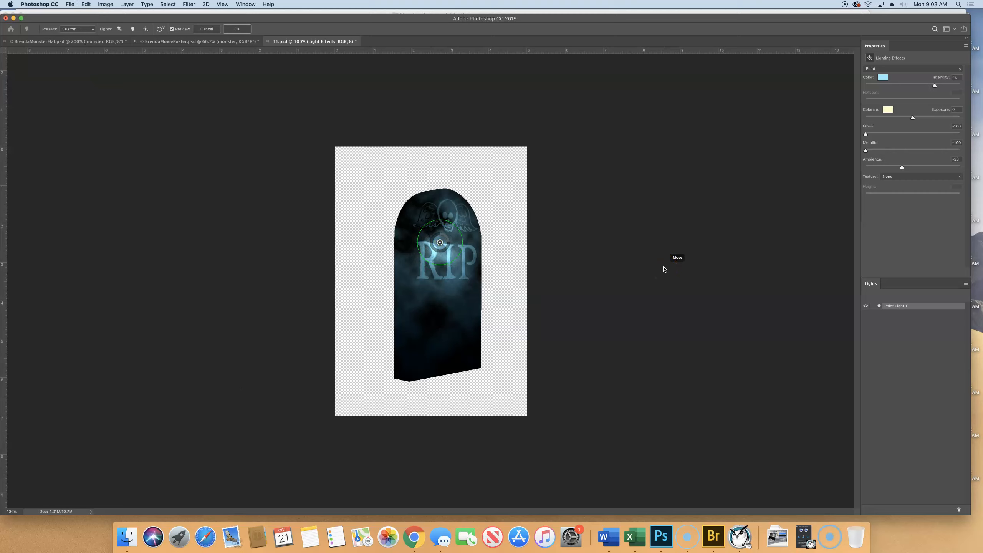
Step: Move the point light down onto the upper part of the RIP lettering and raise the Ambience to 47
mouse_move(439, 242)
left_mouse_down()
mouse_move(450, 237)
mouse_move(442, 250)
left_mouse_up()
left_click(771, 253)
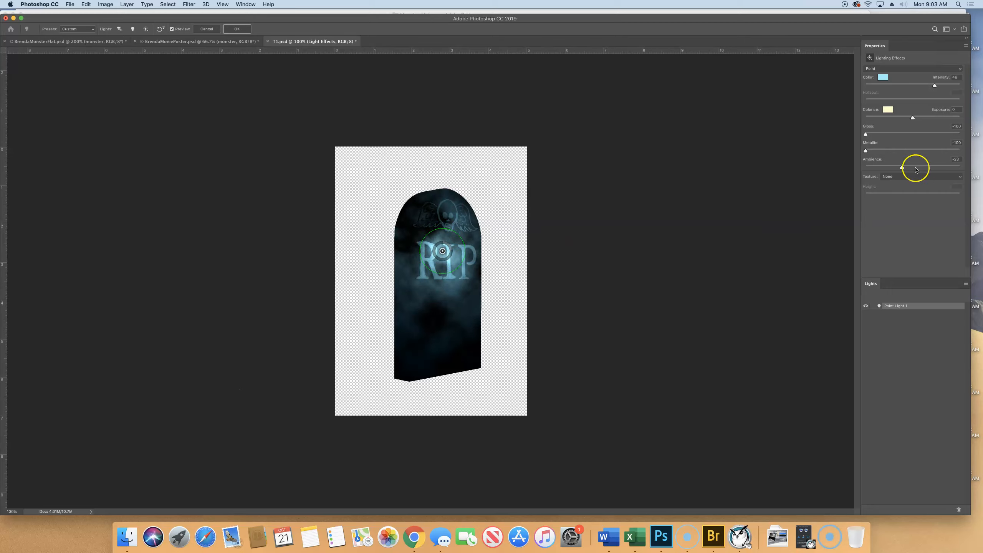
left_click(903, 168)
mouse_move(902, 168)
left_mouse_down()
mouse_move(924, 167)
mouse_move(876, 168)
mouse_move(906, 168)
left_mouse_up()
left_click_drag(908, 167, 920, 167)
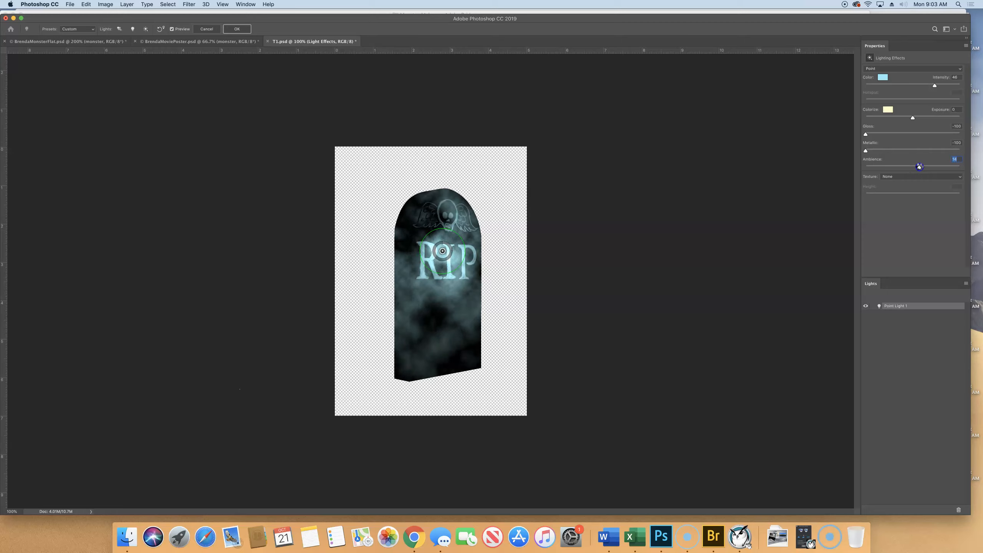
left_click_drag(920, 167, 935, 168)
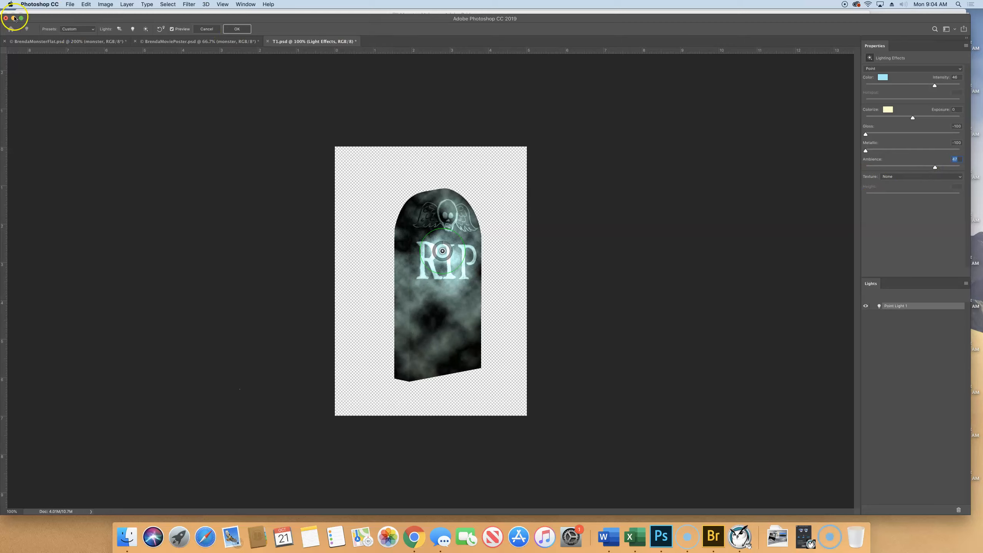
Step: Apply the lighting effects to the tombstone and save T1.psd
left_click(242, 32)
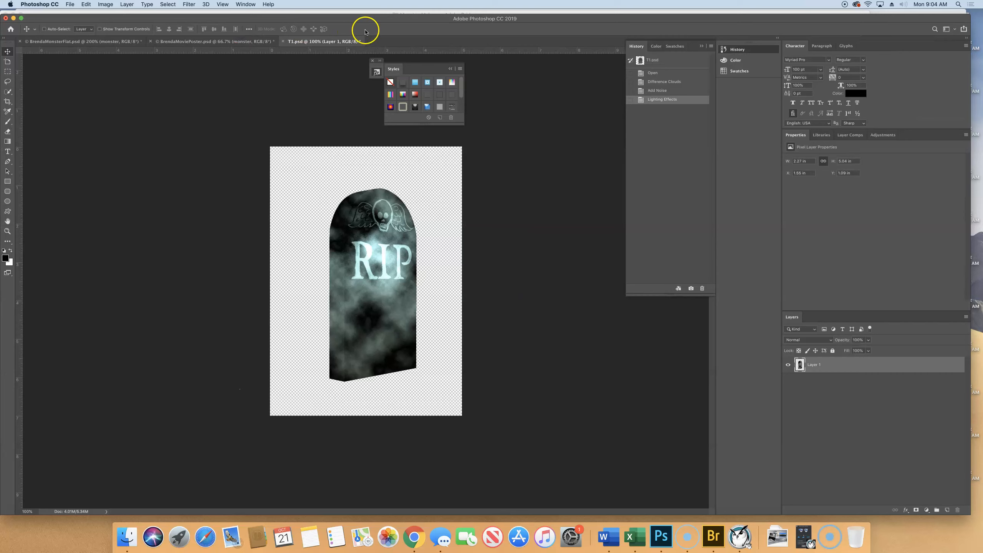
left_click(70, 4)
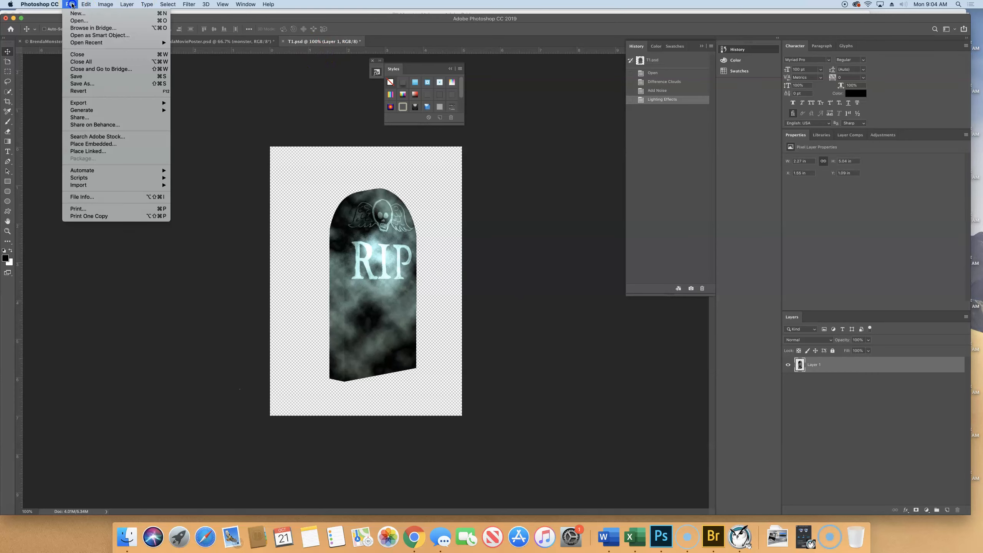
left_click(85, 77)
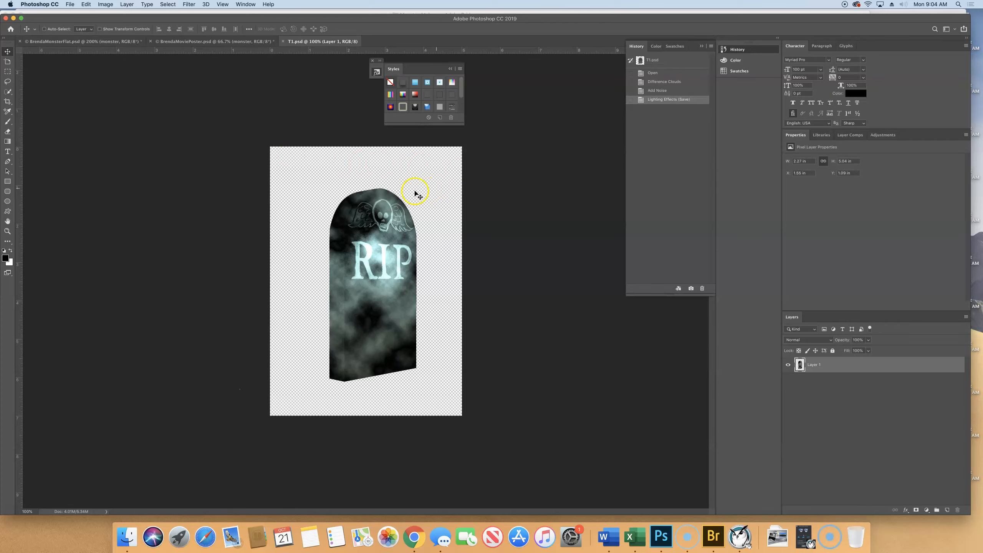
Step: Copy the tombstone layer into the movie poster, converting its colors, and place it beside the lower-left gravestones at about X 2.11 in, Y 13.65 in
left_click_drag(384, 215, 315, 397)
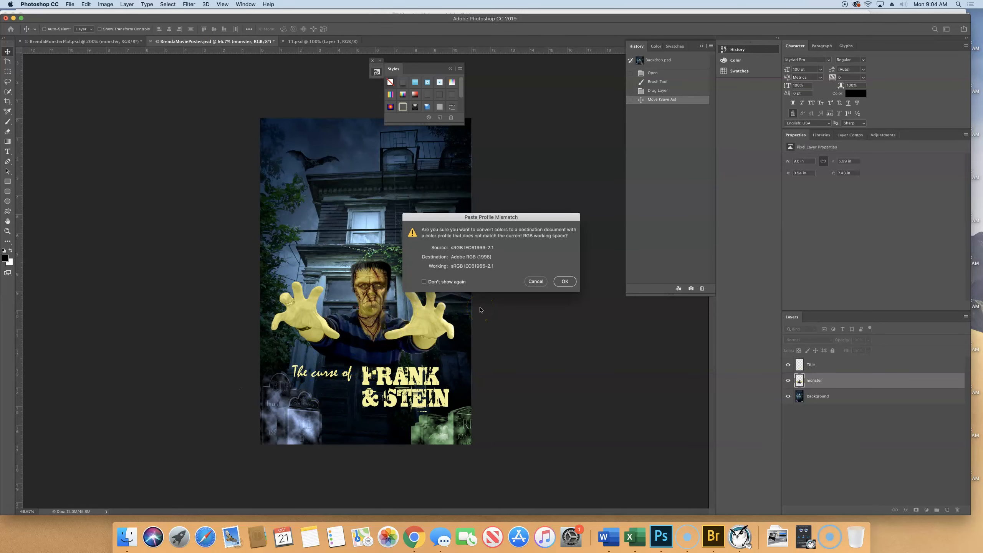
left_click(556, 284)
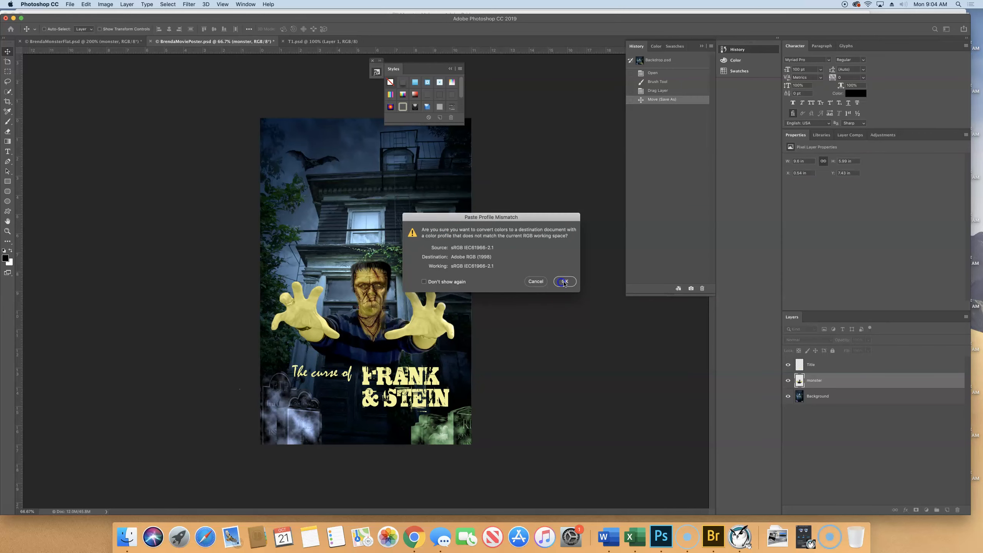
left_click_drag(294, 401, 328, 450)
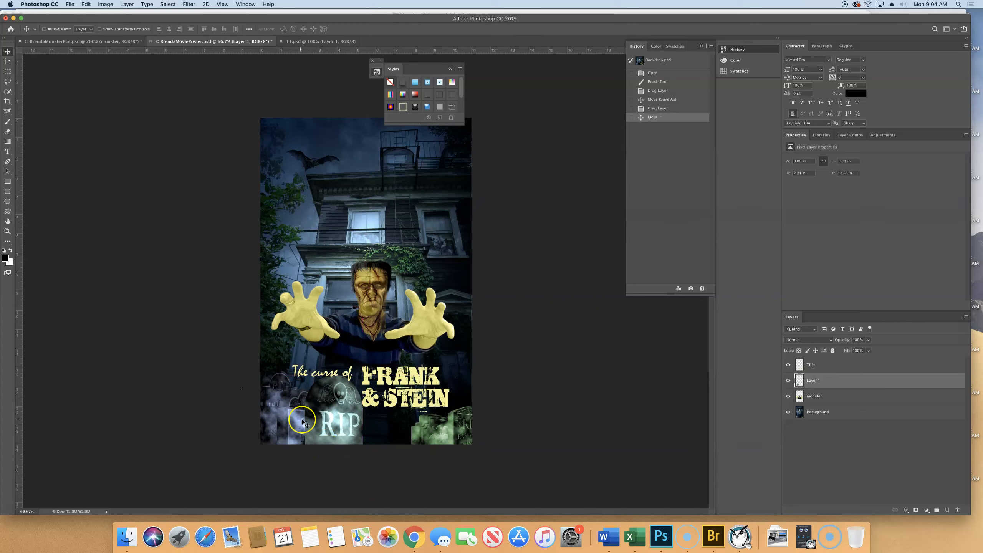
left_click_drag(336, 416, 331, 410)
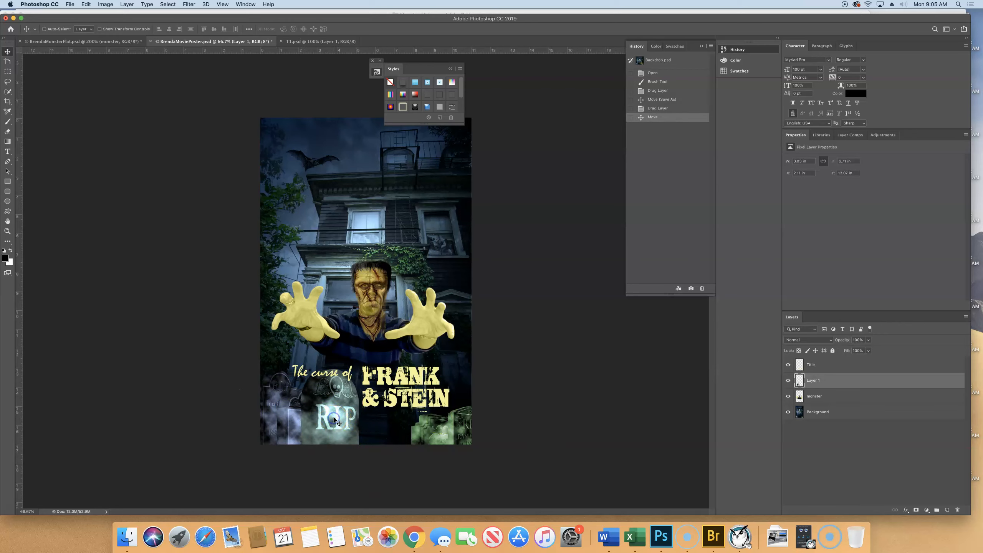
left_click_drag(334, 419, 335, 430)
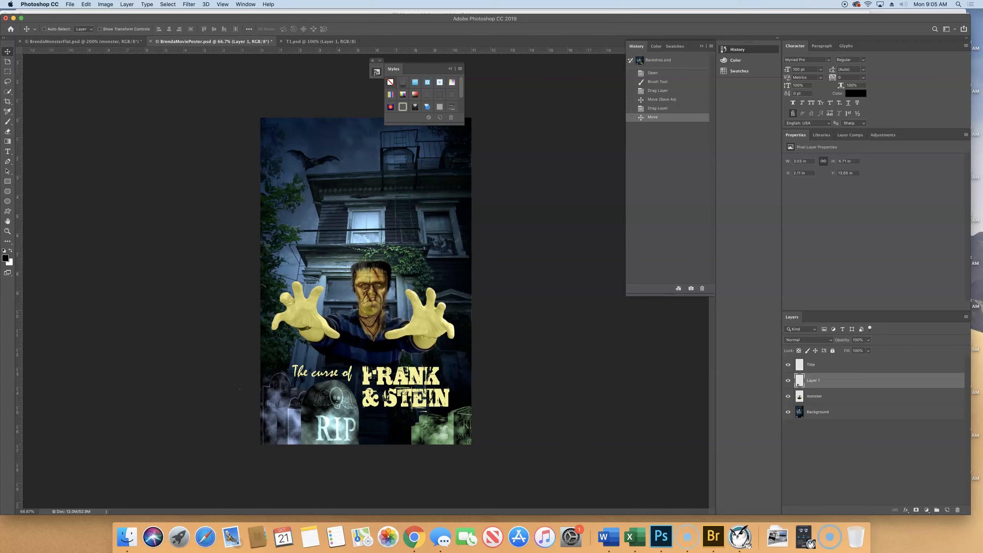
Step: Save the movie poster and close the tombstone document T1.psd
left_click(69, 5)
left_click(80, 76)
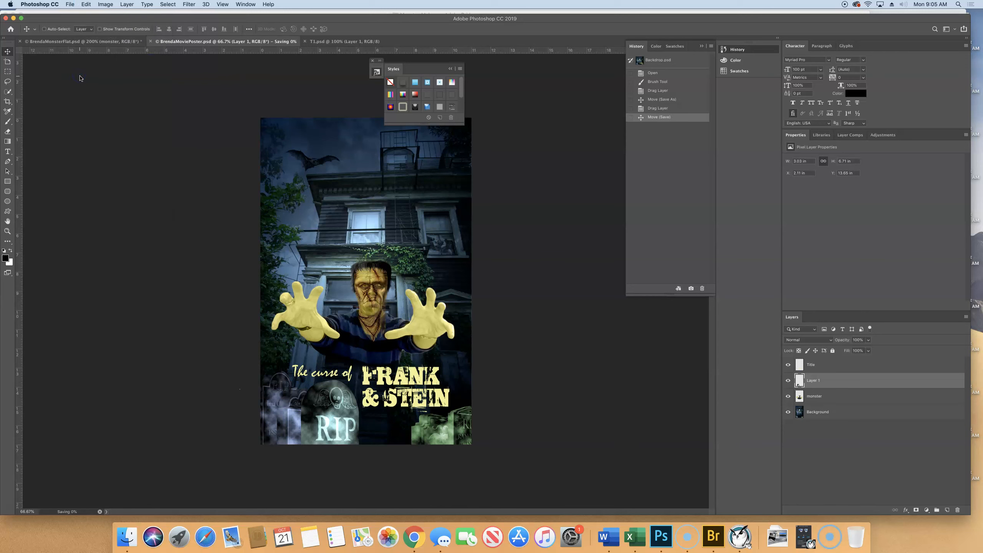
left_click(301, 41)
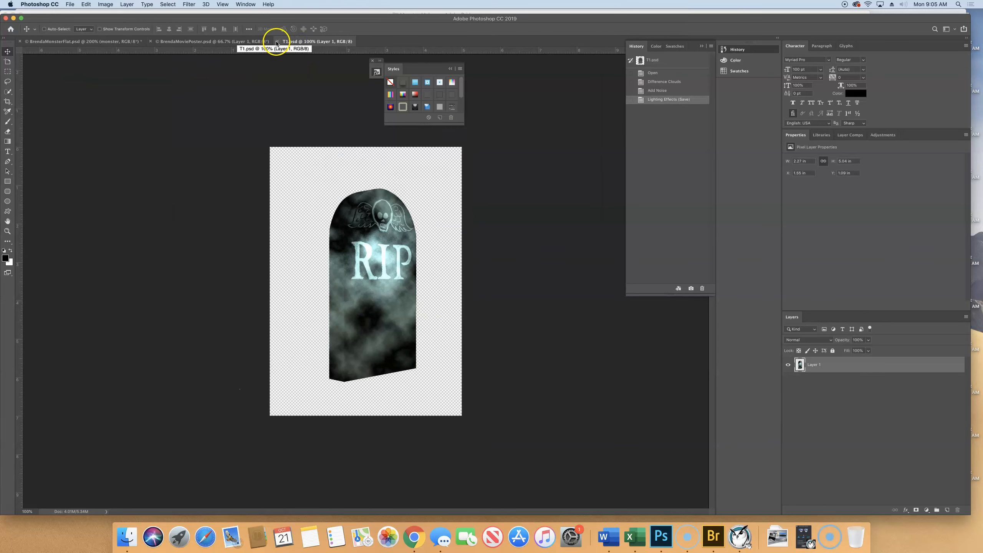
left_click(277, 41)
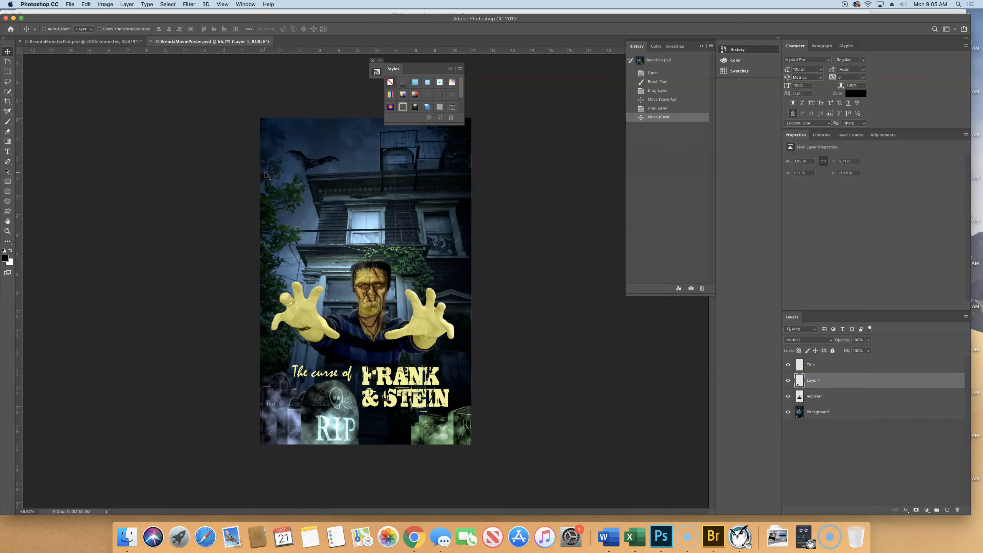
Step: Open the Faces.jpg image and close the floating Styles palette covering the canvas
left_click(71, 5)
left_click(70, 5)
left_click(70, 4)
left_click(70, 5)
left_click(70, 5)
left_click(69, 5)
left_click(178, 301)
left_click(70, 5)
left_click(84, 23)
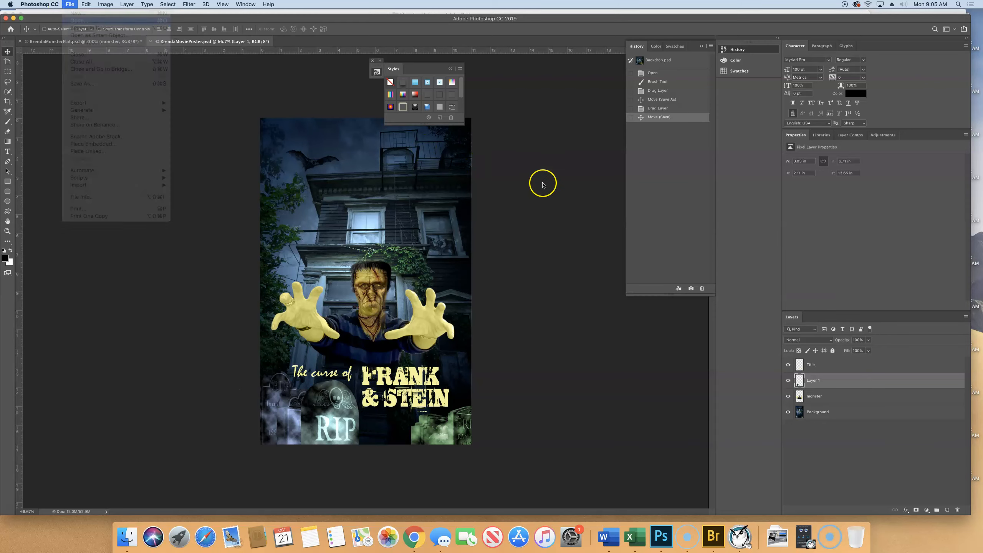
double_click(373, 153)
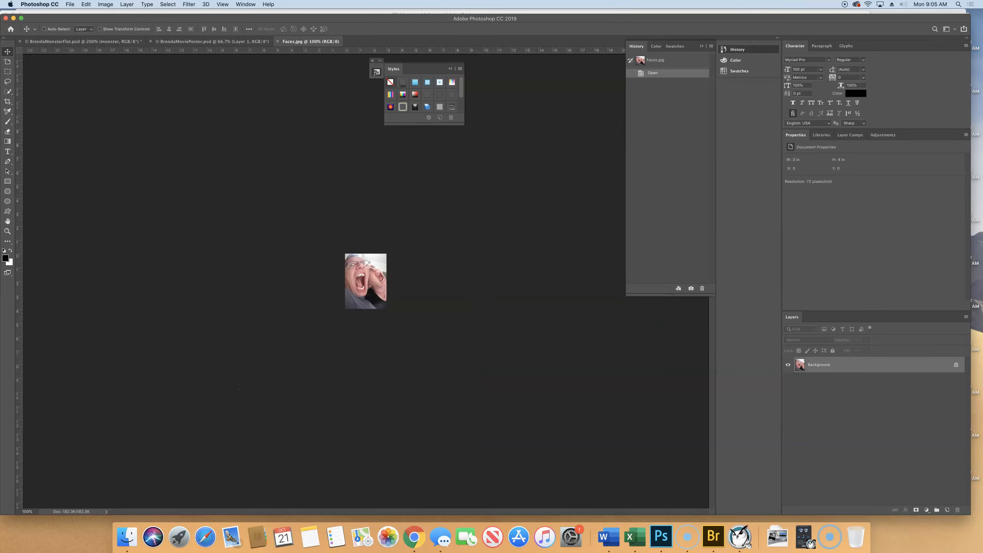
left_click(373, 61)
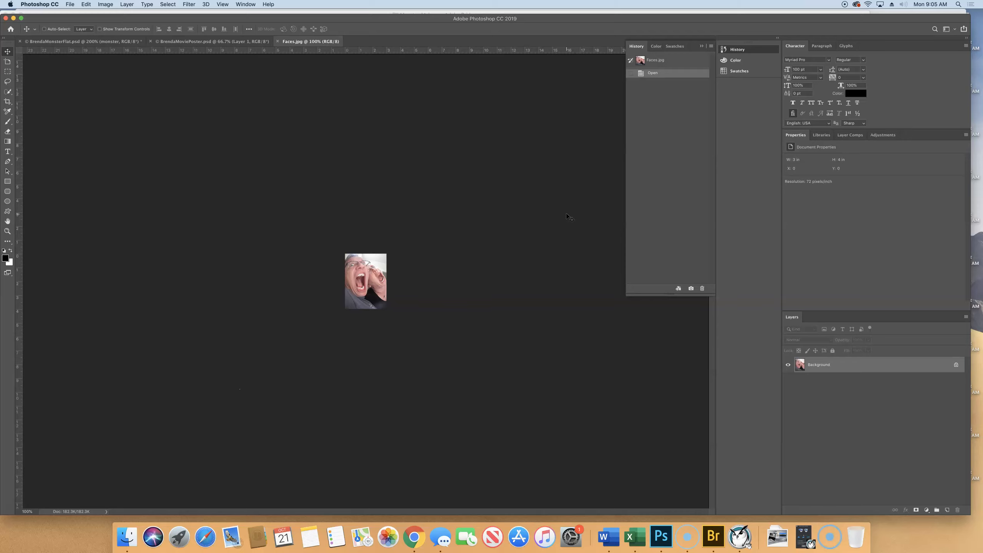
Step: Check the dimensions and resolution of Faces.jpg in Image Size without changing them
key("super+alt+i")
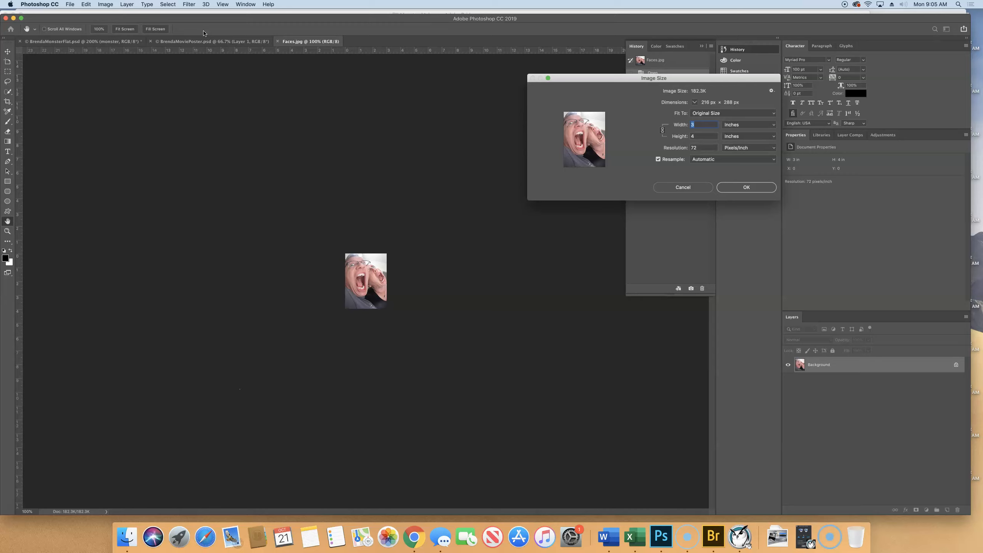
left_click(209, 39)
left_click(674, 184)
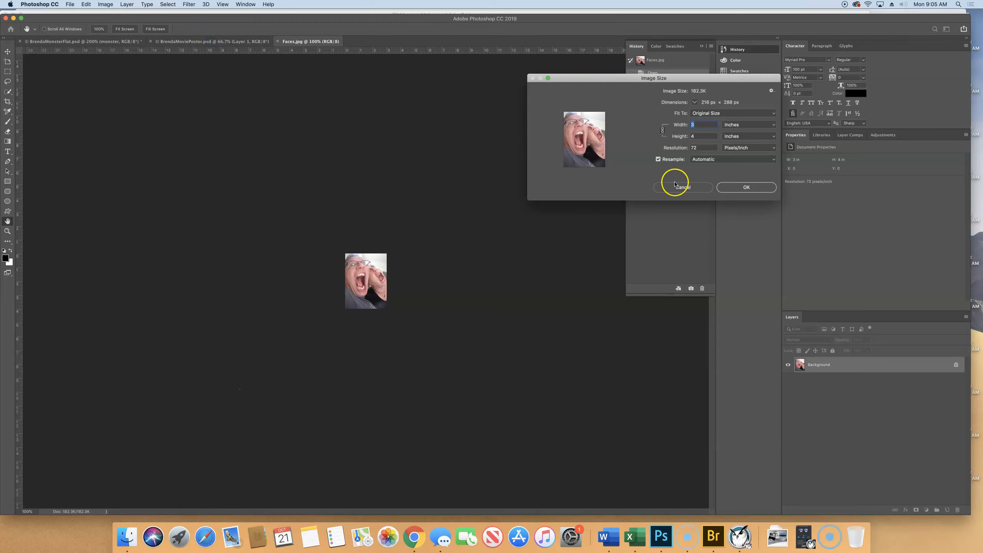
key("v")
Step: Switch to the movie poster document and check its dimensions and resolution in Image Size, leaving them unchanged
left_click(185, 42)
left_click(257, 43)
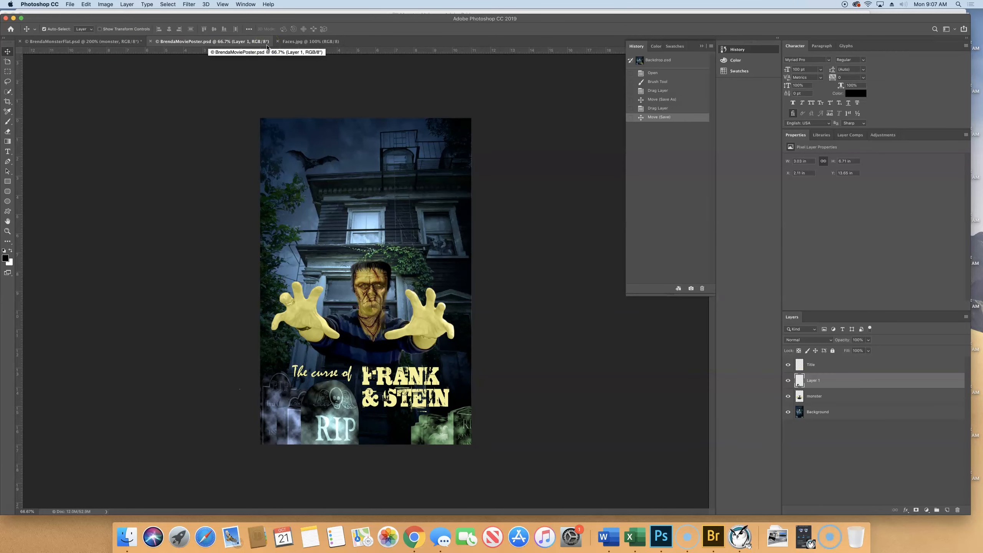
key("super+alt+i")
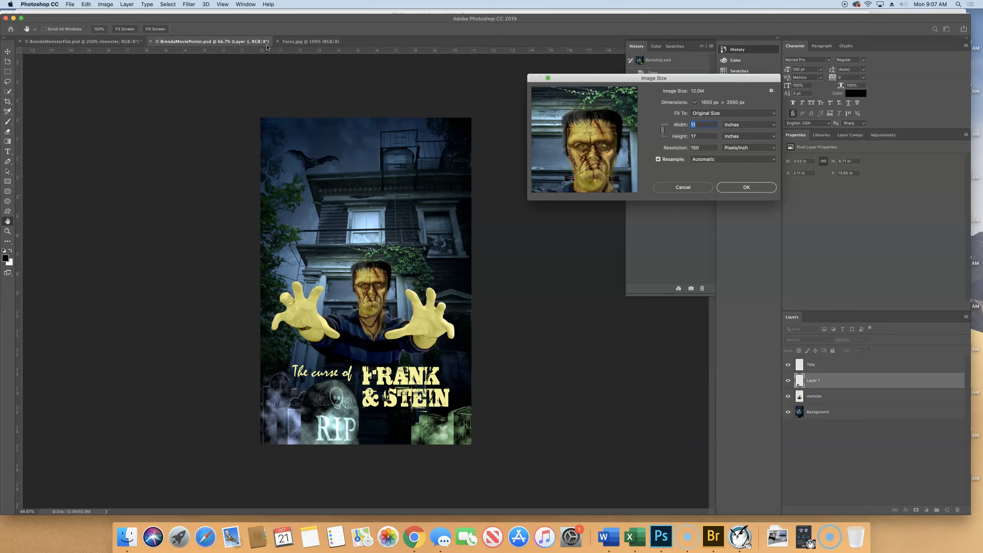
left_click(682, 190)
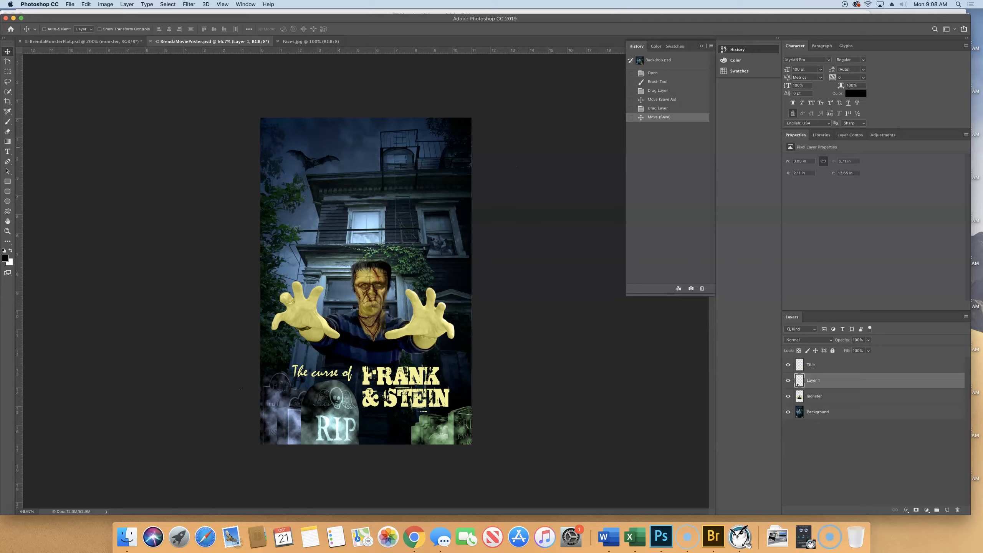
Step: Switch to Faces.jpg and examine its pixel quality at increasing magnifications
left_click(298, 42)
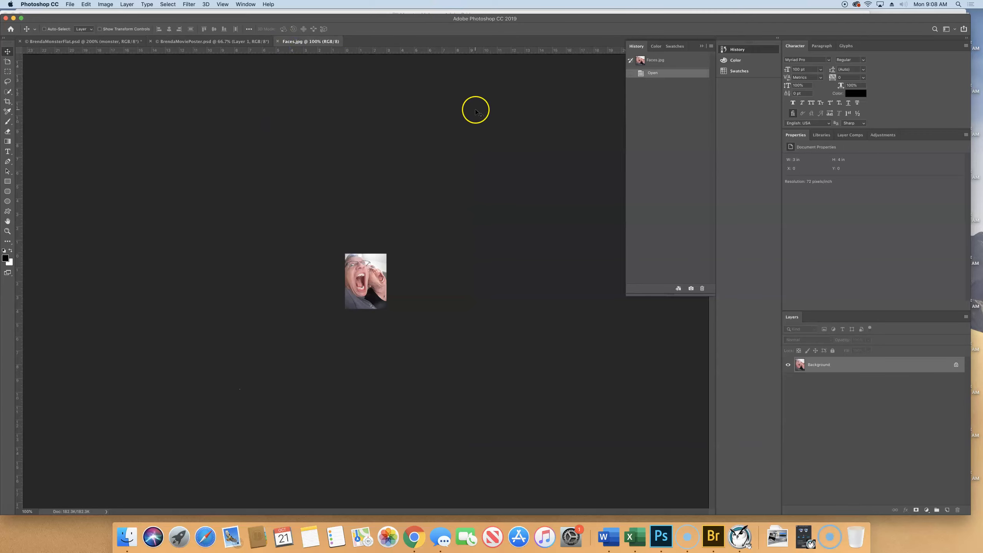
left_click(490, 210)
key("super+equal")
key("super+equal")
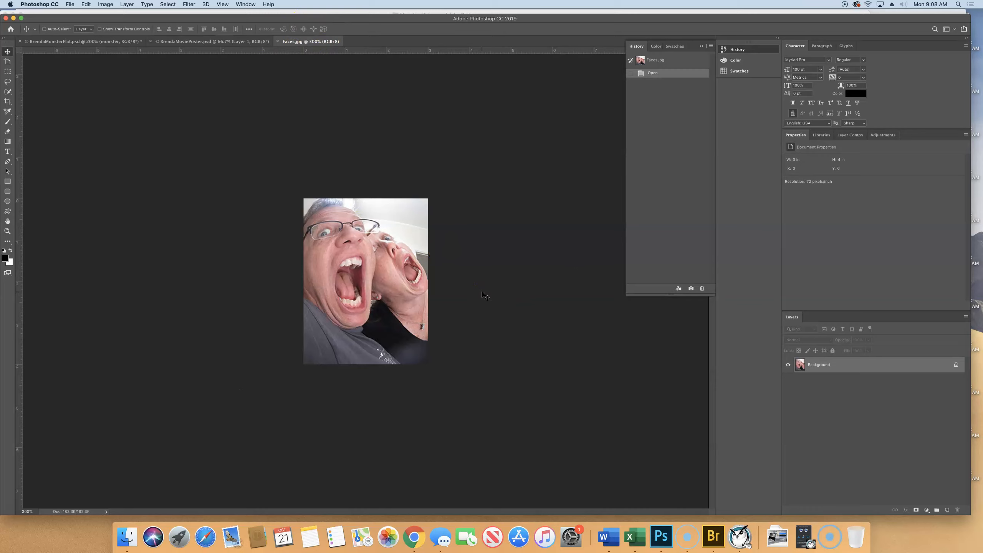
key("super+equal")
key("super+equal")
key("super+equal")
key("super+equal")
key("super+equal")
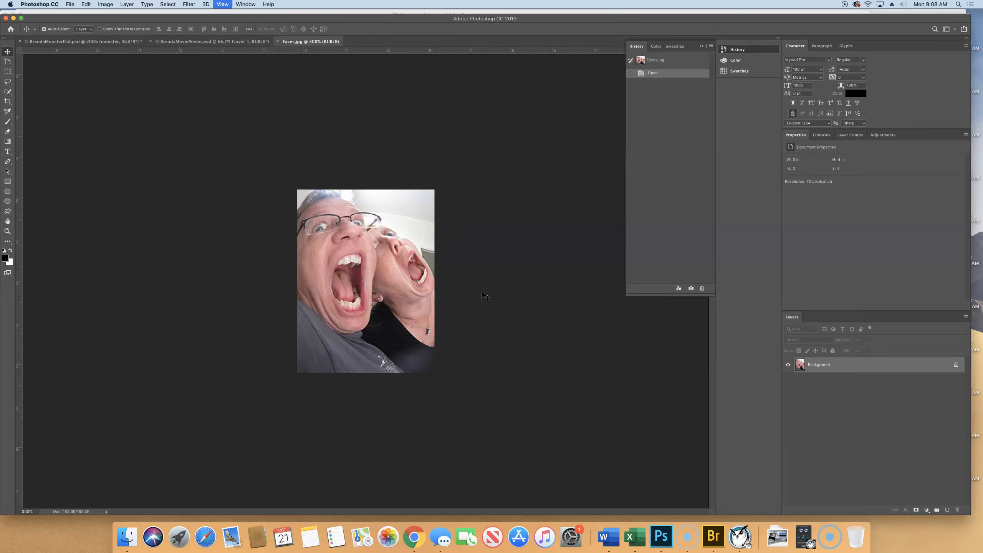
key("super+equal")
key("super+equal")
key("super+equal")
key("super+equal")
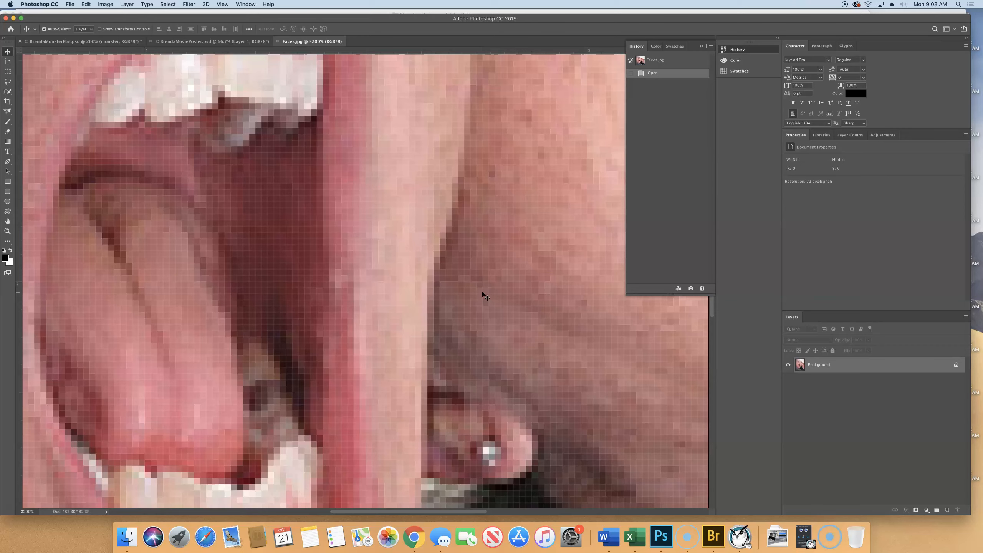
key("super+minus")
key("super+minus")
key("super+minus")
key("super+minus")
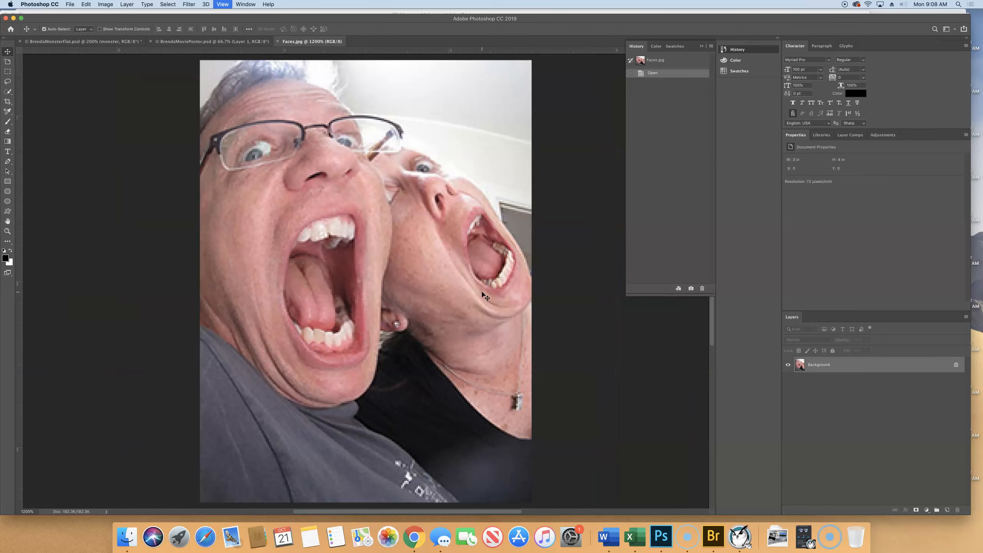
key("super+minus")
key("super+minus")
key("super+minus")
key("super+minus")
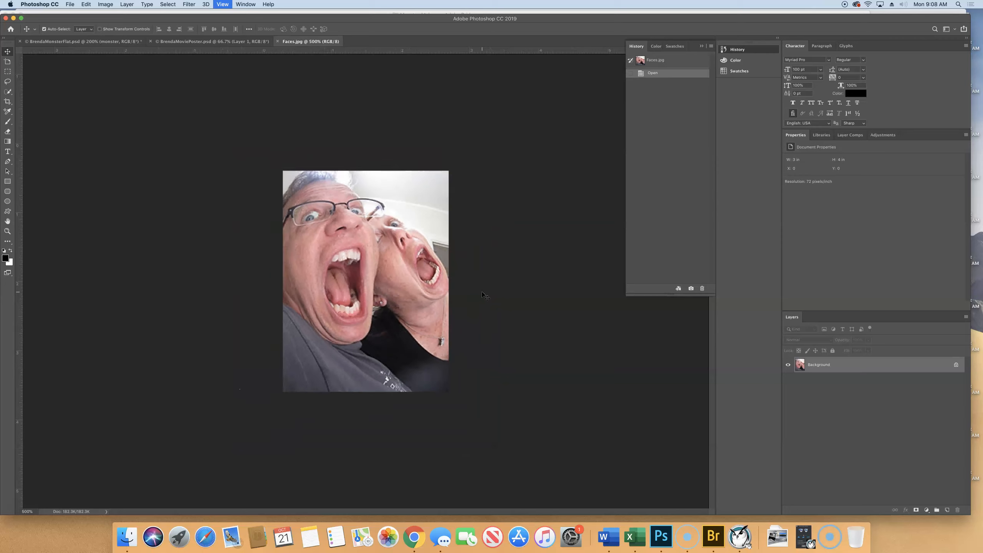
key("super+minus")
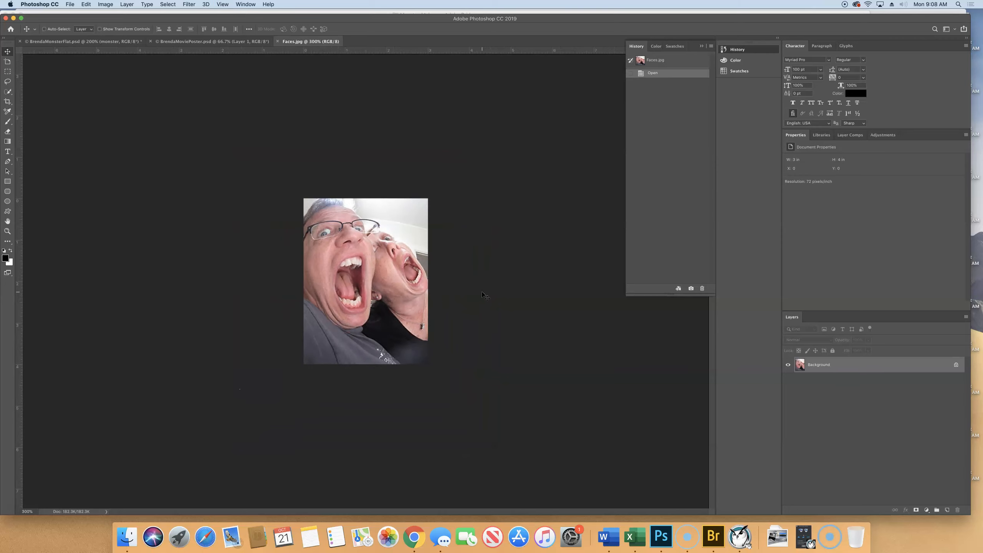
Step: In Image Size for Faces.jpg, change the units to percent and set width and height to 400 percent
left_click(102, 5)
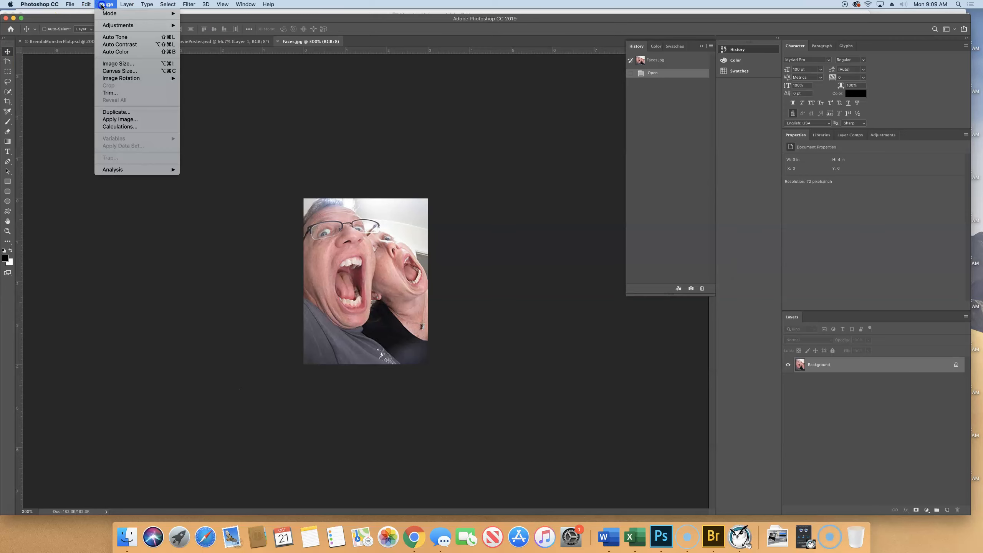
left_click(124, 64)
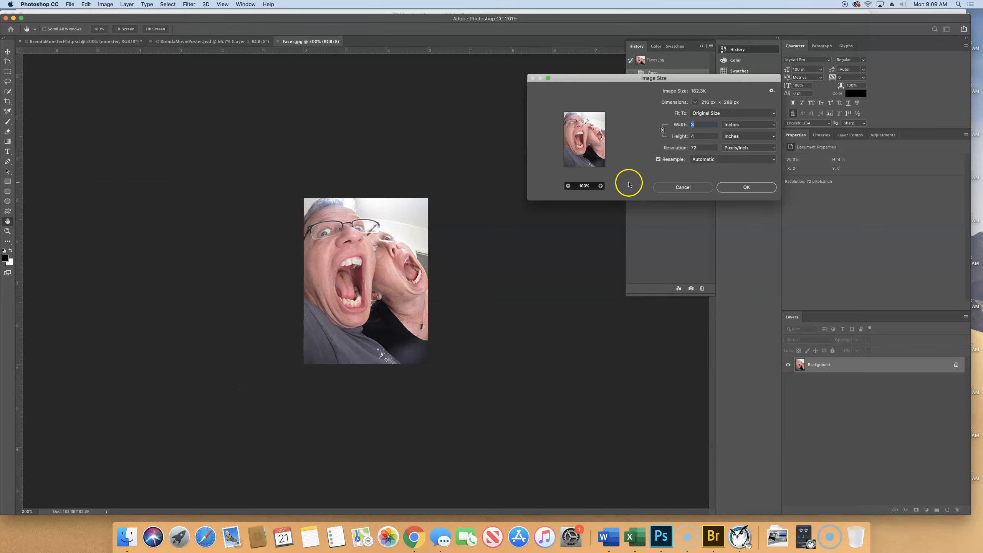
left_click_drag(674, 92, 648, 111)
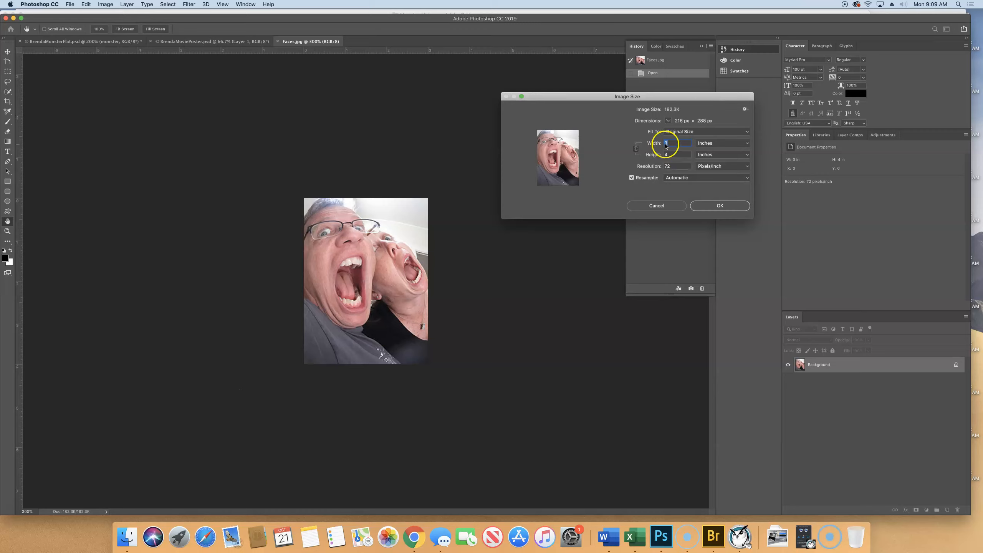
left_click(725, 144)
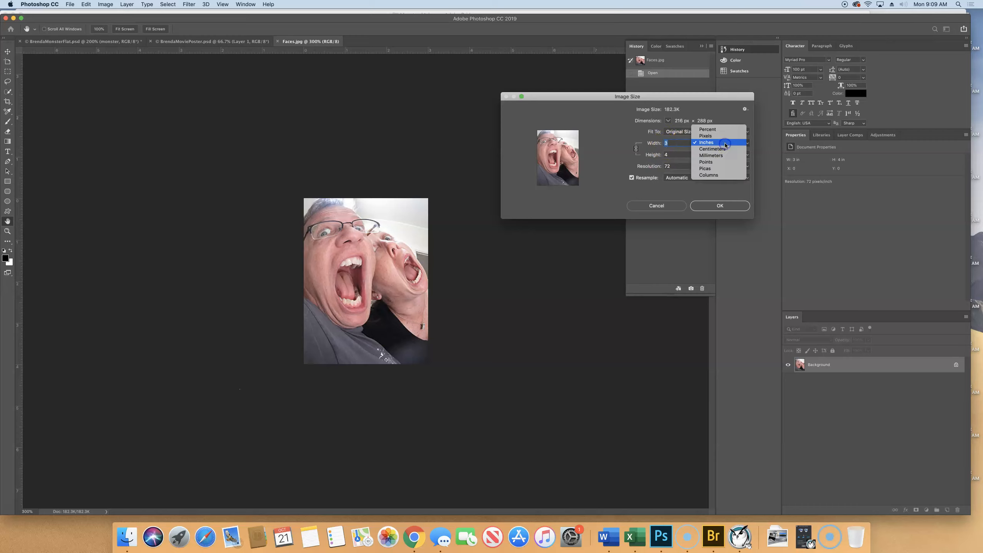
left_click(724, 129)
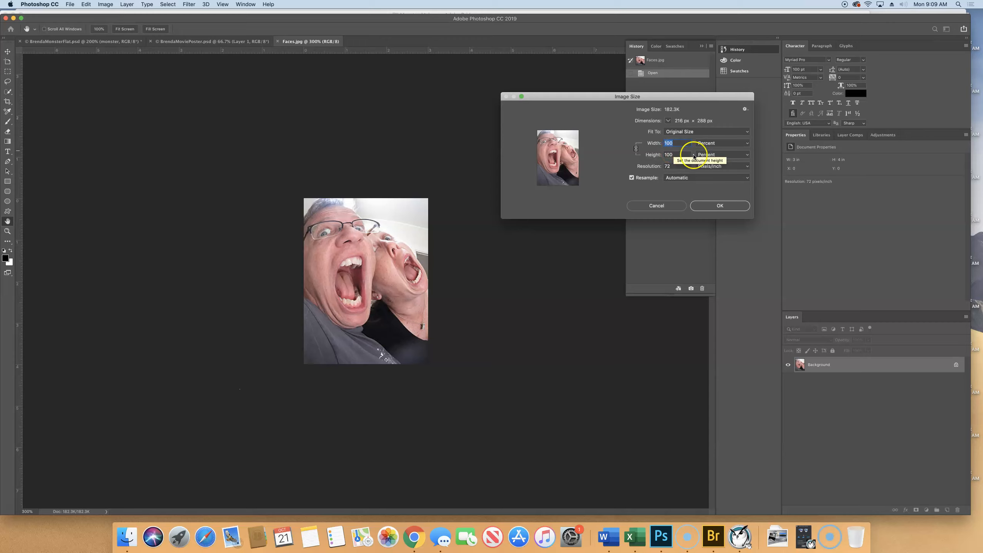
type("40")
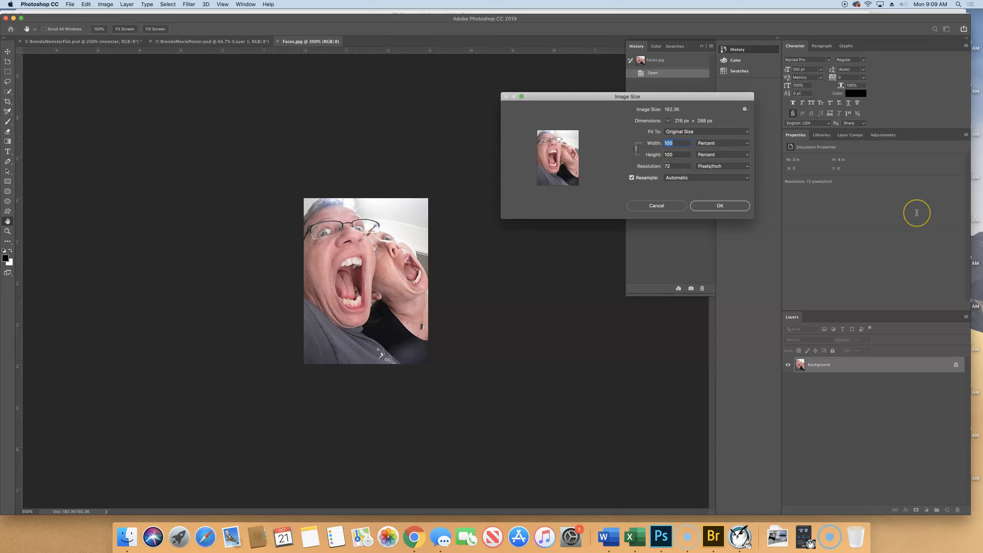
type("0")
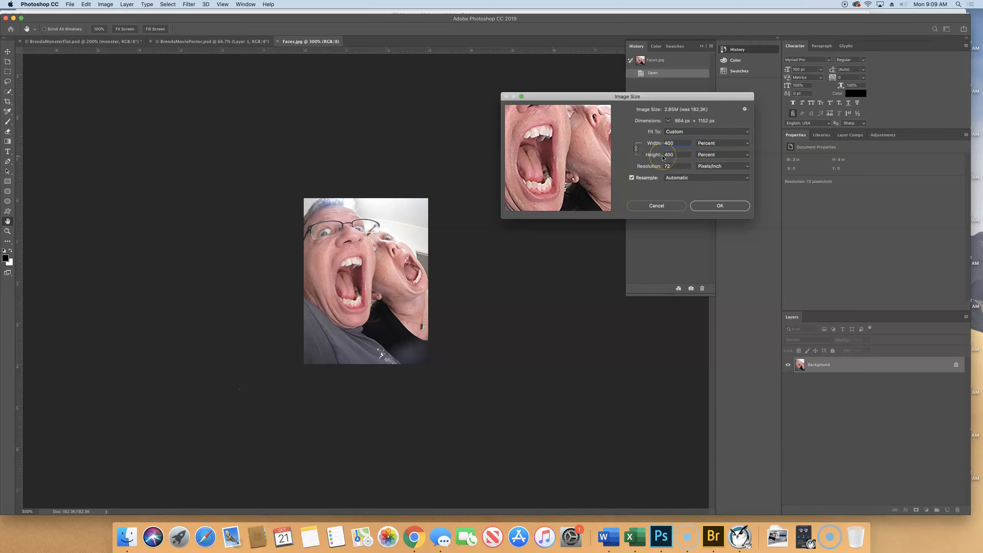
Step: Try Bicubic Smoother (enlargement) as the resampling method and check its effect on the man's face in the preview
left_click_drag(604, 142, 540, 129)
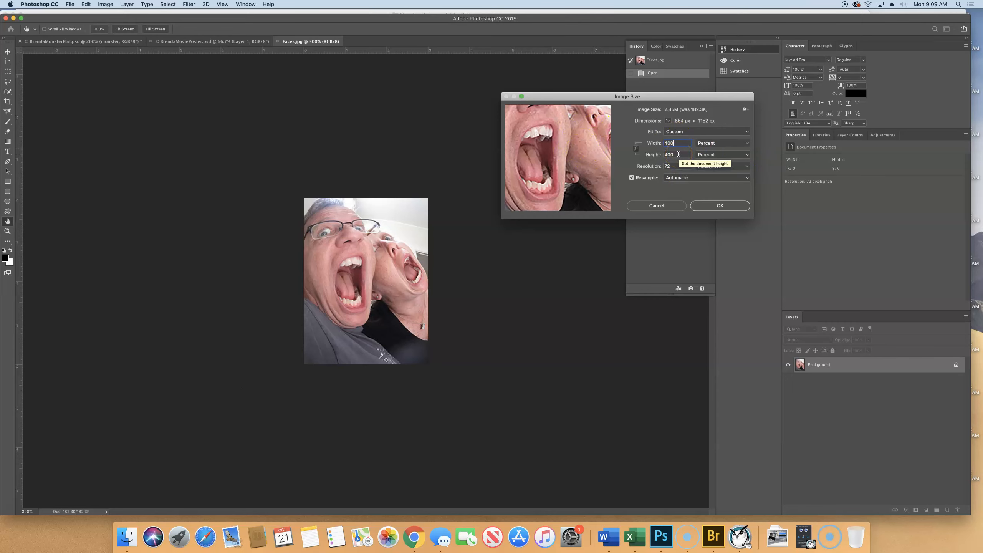
left_click_drag(544, 136, 577, 160)
left_click_drag(546, 126, 558, 163)
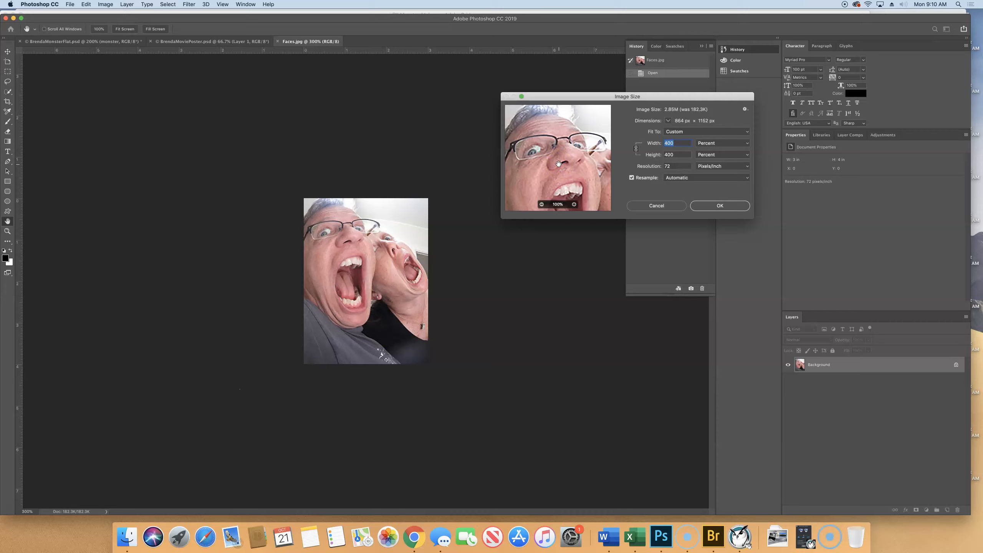
mouse_move(552, 159)
left_mouse_down()
mouse_move(520, 165)
mouse_move(576, 160)
mouse_move(525, 157)
mouse_move(540, 160)
left_mouse_up()
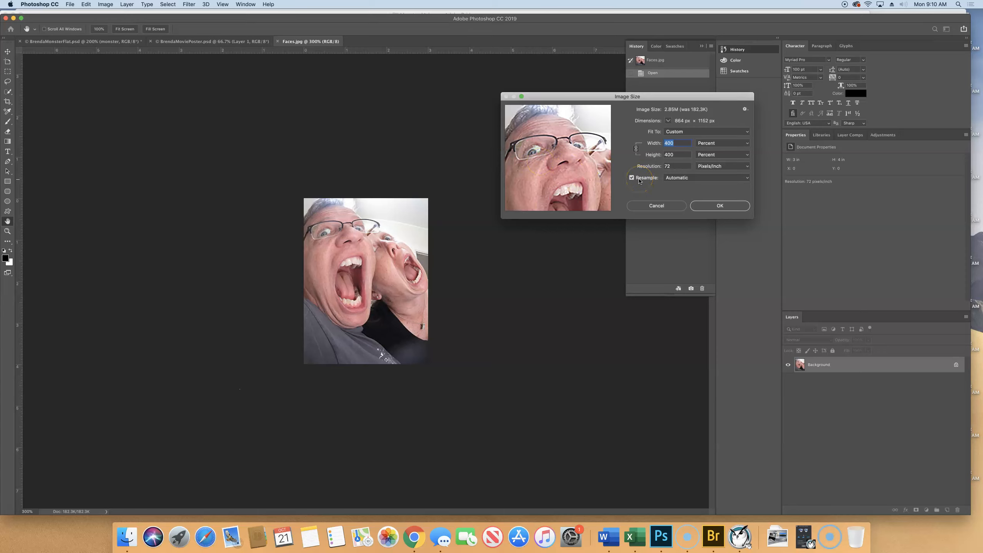
left_click(698, 182)
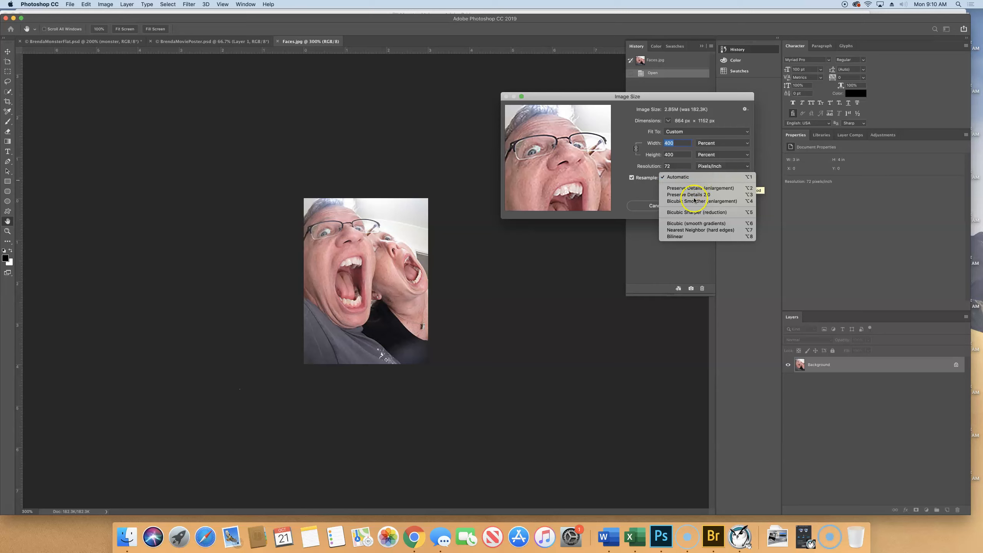
left_click(722, 189)
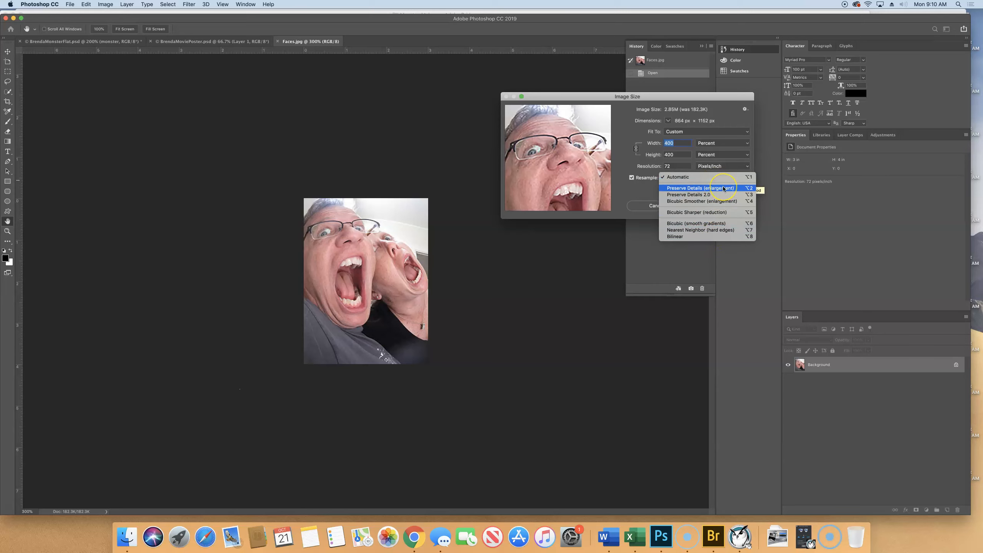
left_click(726, 208)
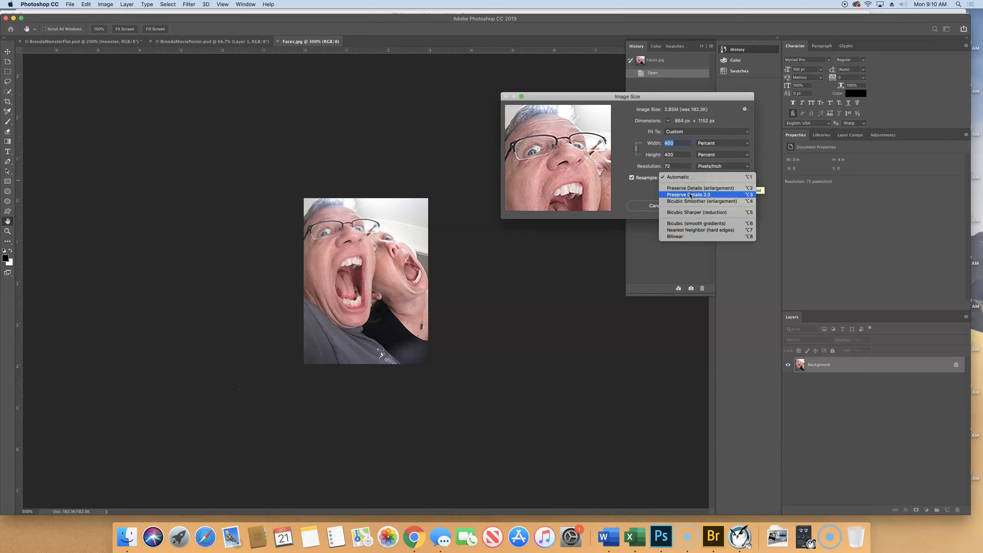
left_click(727, 202)
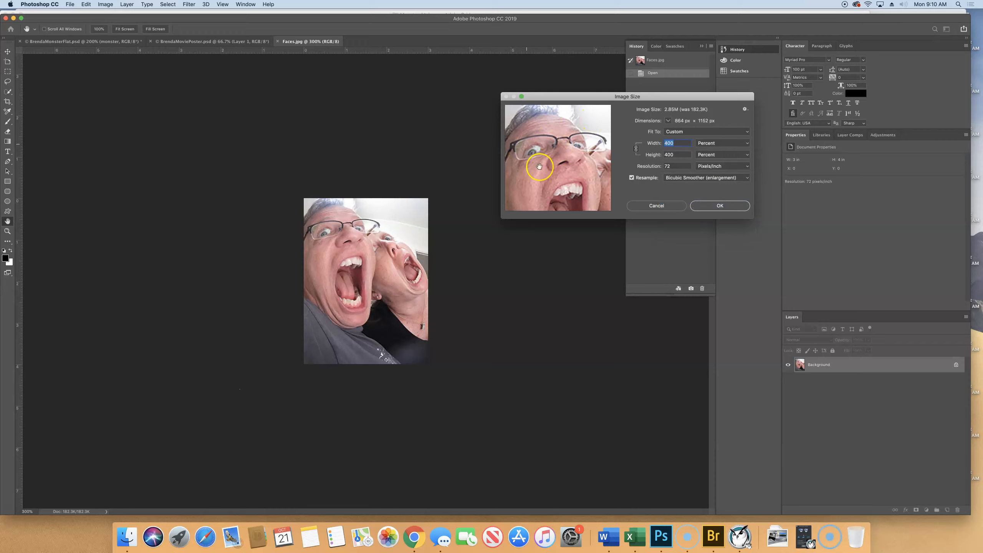
mouse_move(552, 147)
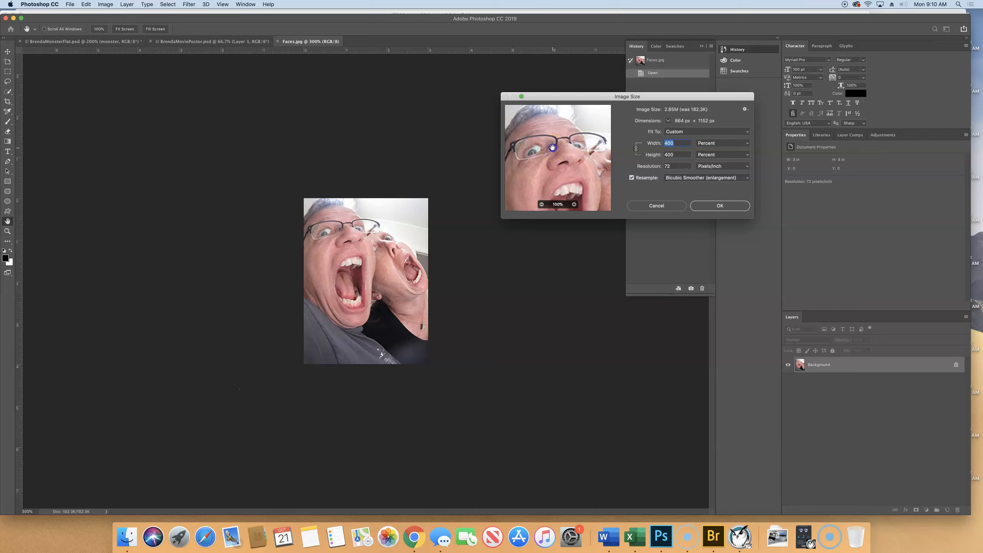
left_click(552, 147)
Step: Set resampling to Preserve Details (enlargement) with 47% noise reduction and apply the new image size
left_click(713, 177)
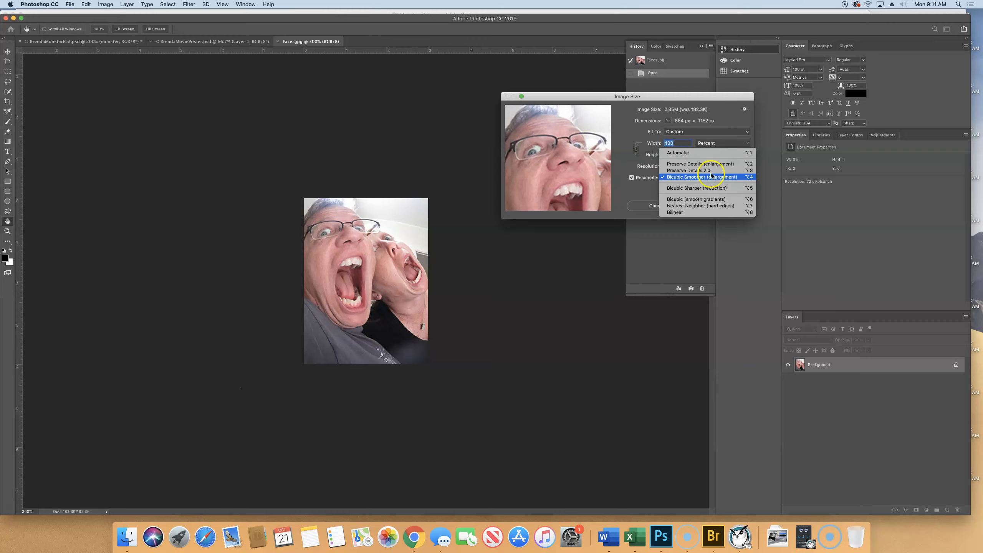
left_click(687, 164)
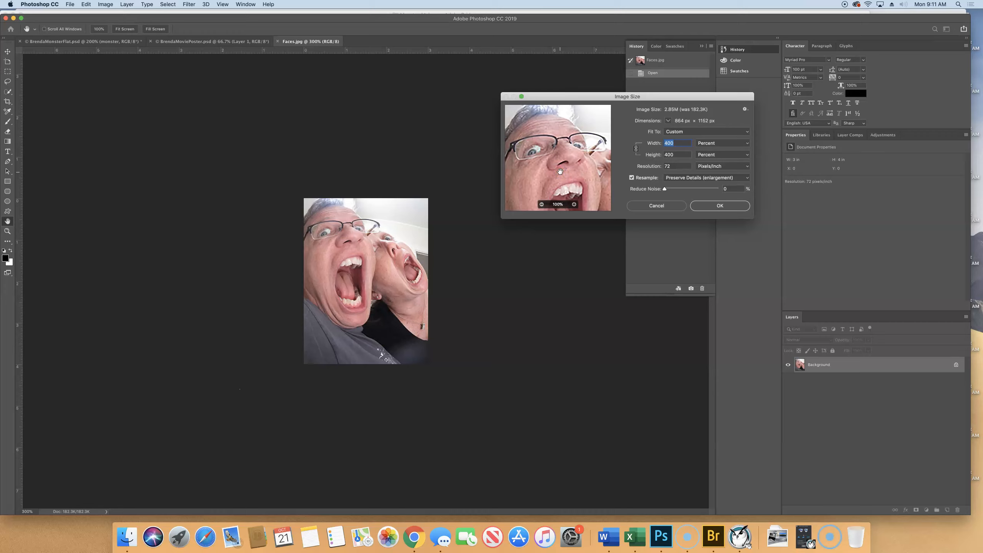
left_click(562, 156)
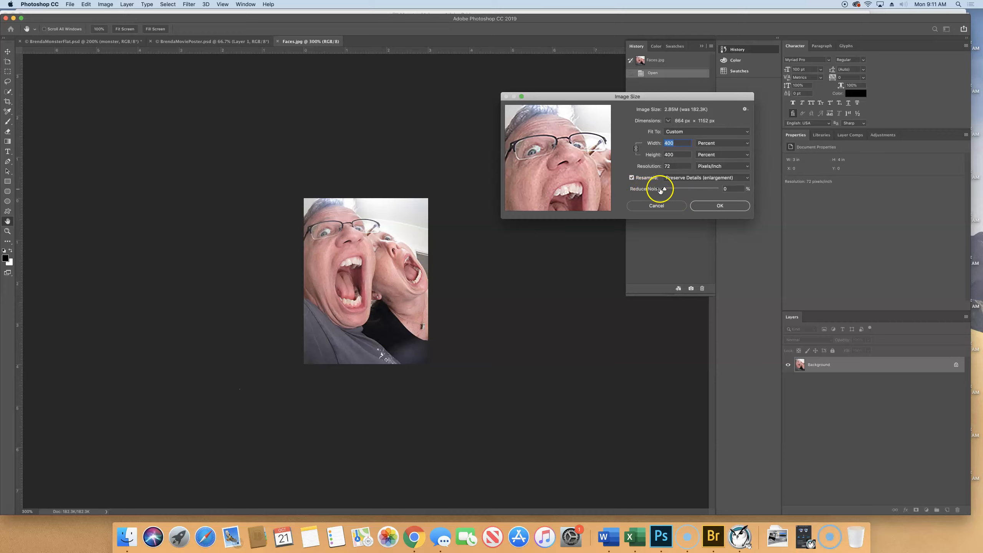
left_click_drag(665, 189, 735, 193)
left_click_drag(715, 191, 699, 190)
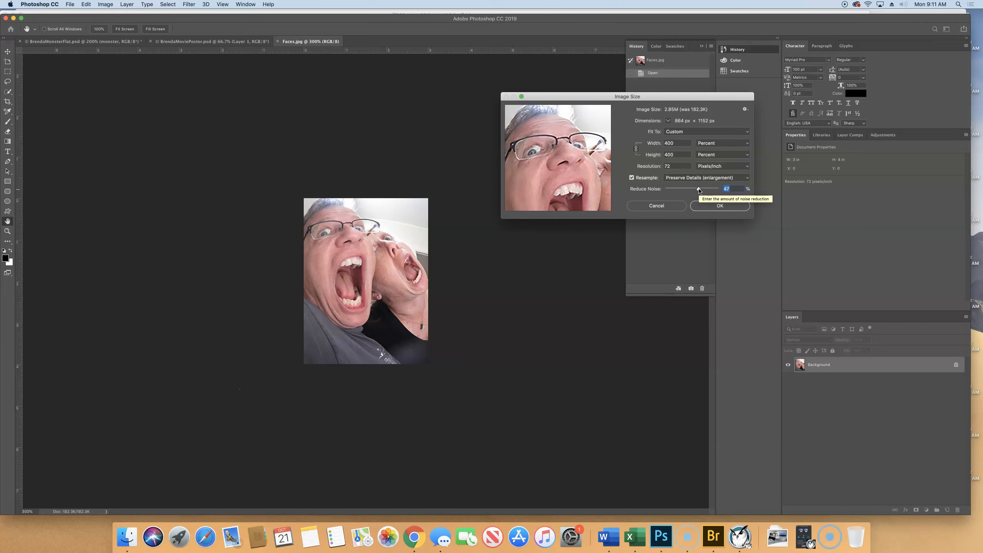
left_click(531, 153)
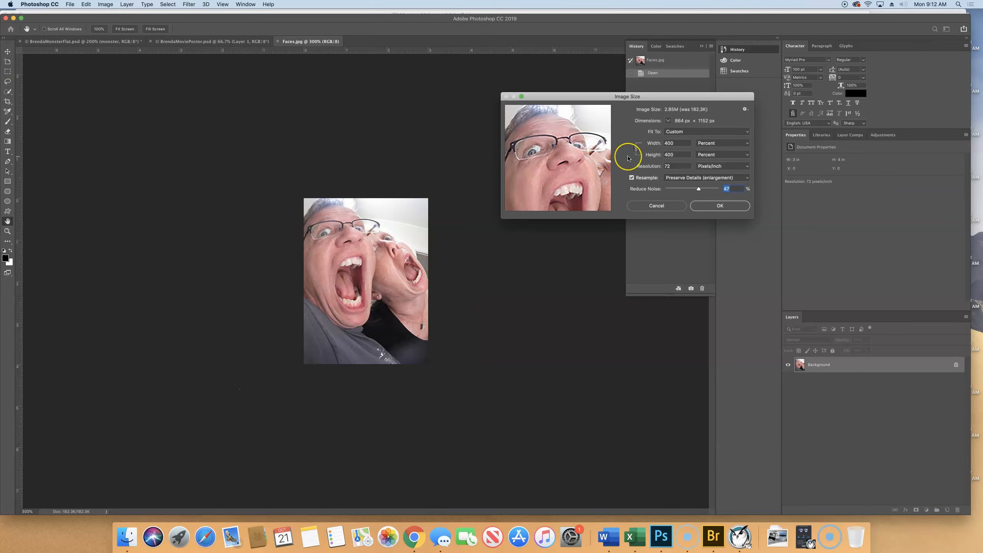
left_click(724, 206)
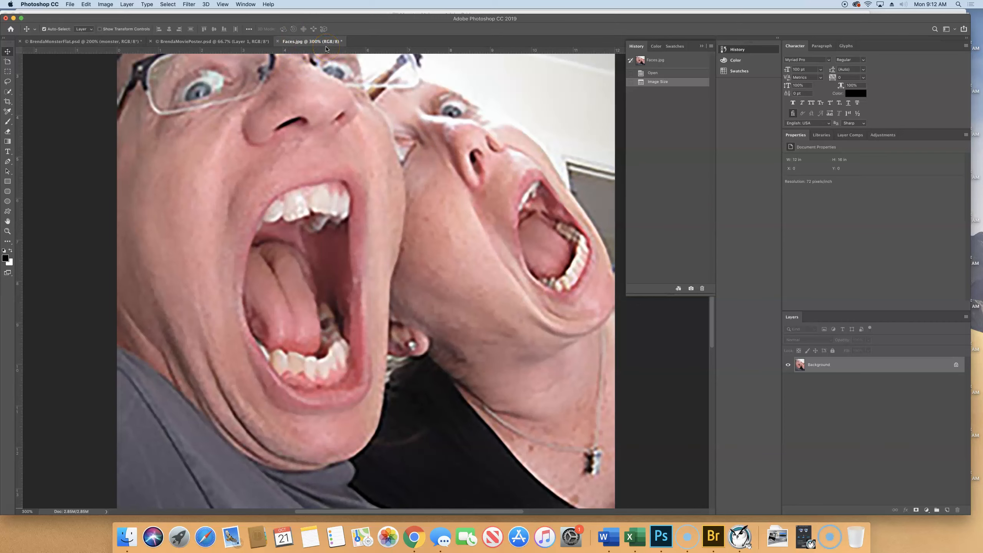
Step: Select the entire enlarged Faces.jpg image and copy it
key("super+1")
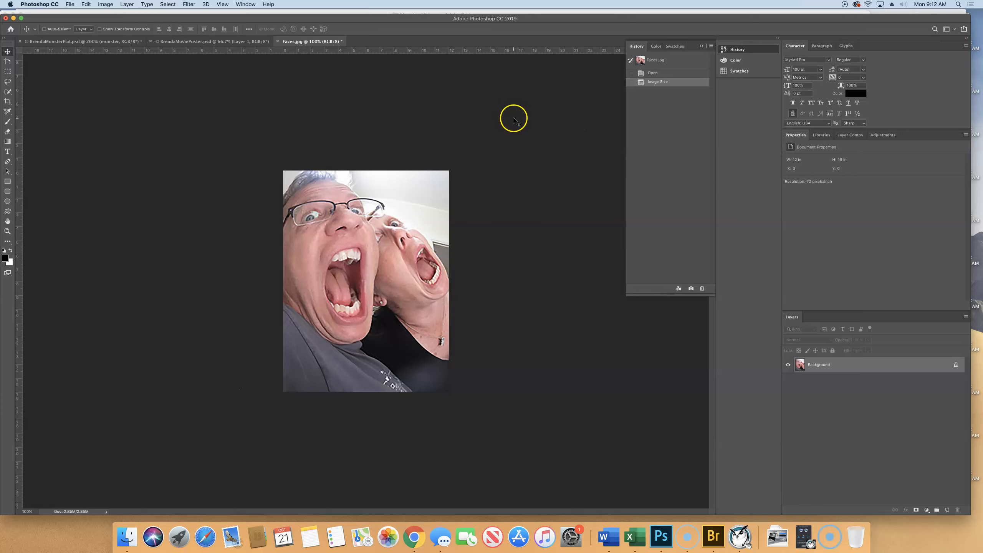
key("super+a")
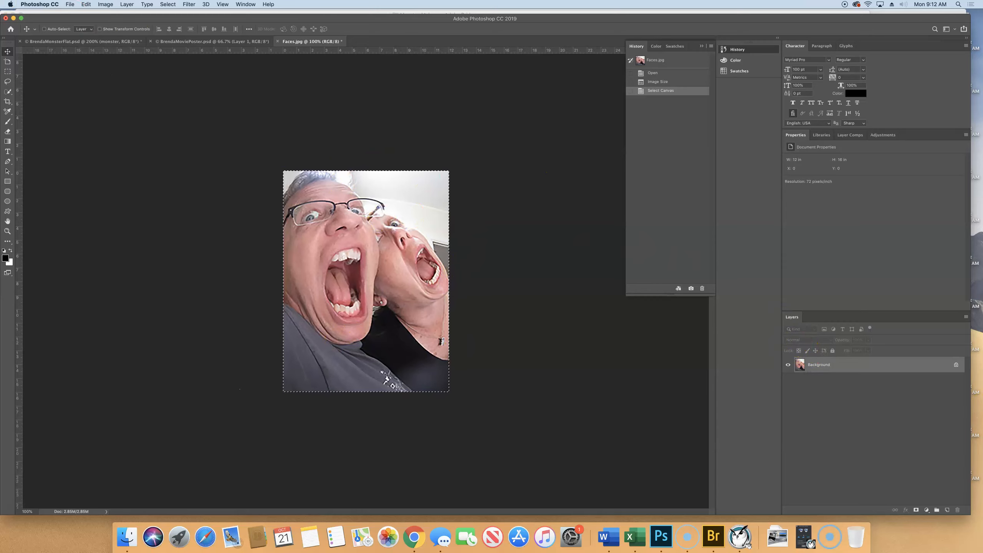
left_click(86, 5)
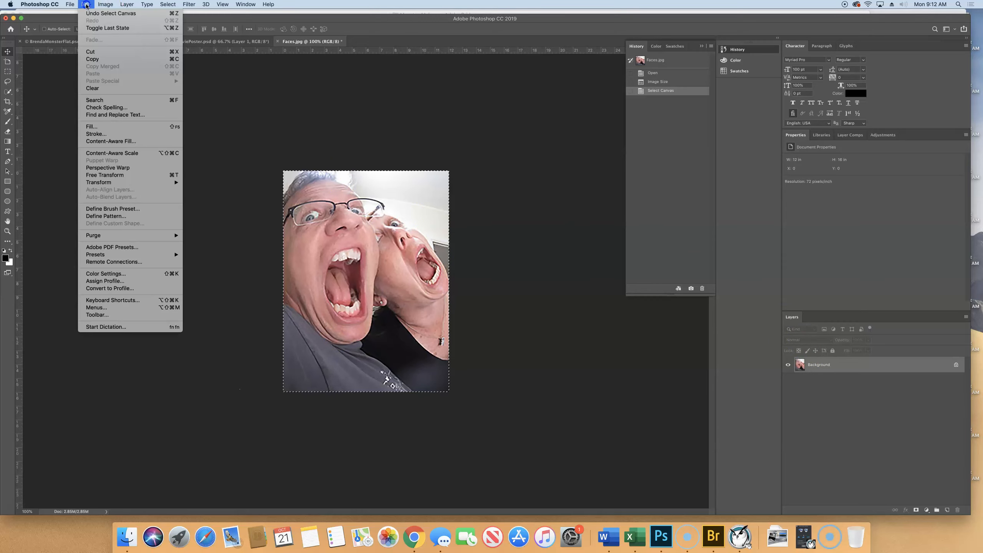
left_click(102, 59)
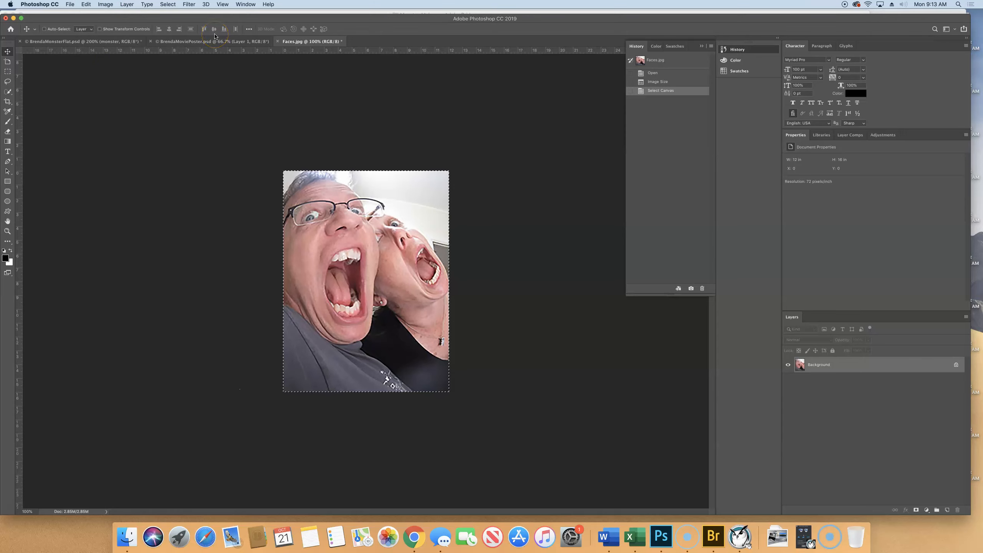
Step: Switch from the faces photo to the movie poster document and activate the Elliptical Marquee tool
left_click(203, 42)
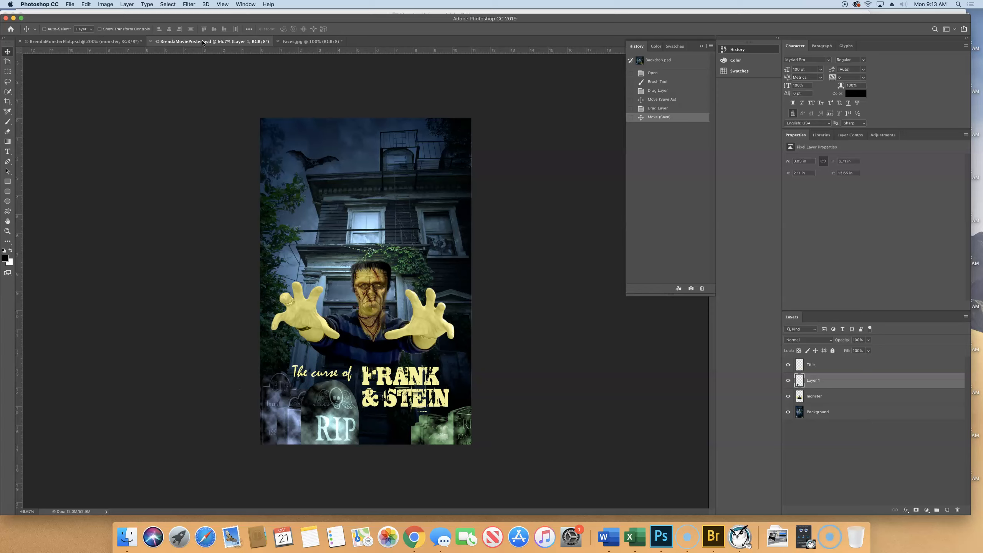
left_click(7, 72)
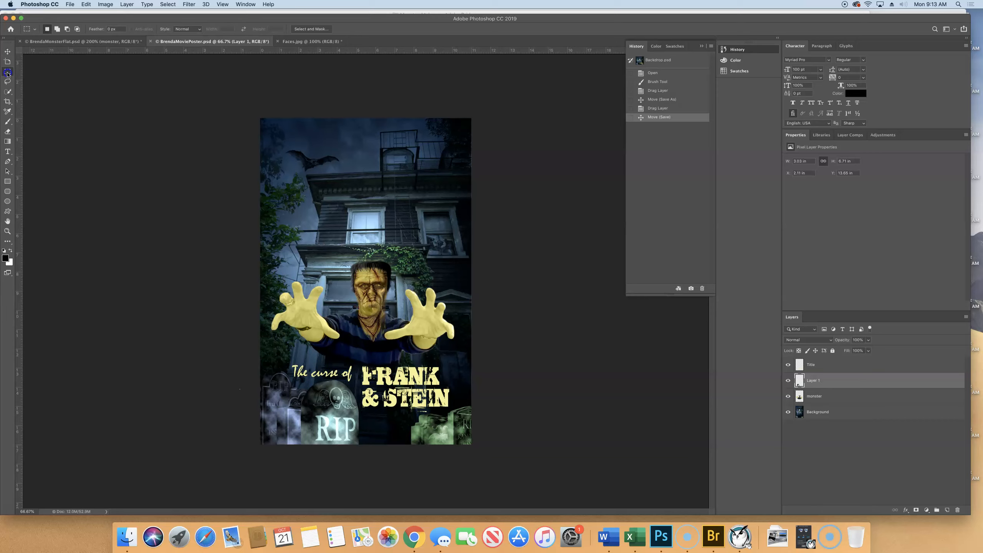
left_click(7, 74)
left_click(9, 73)
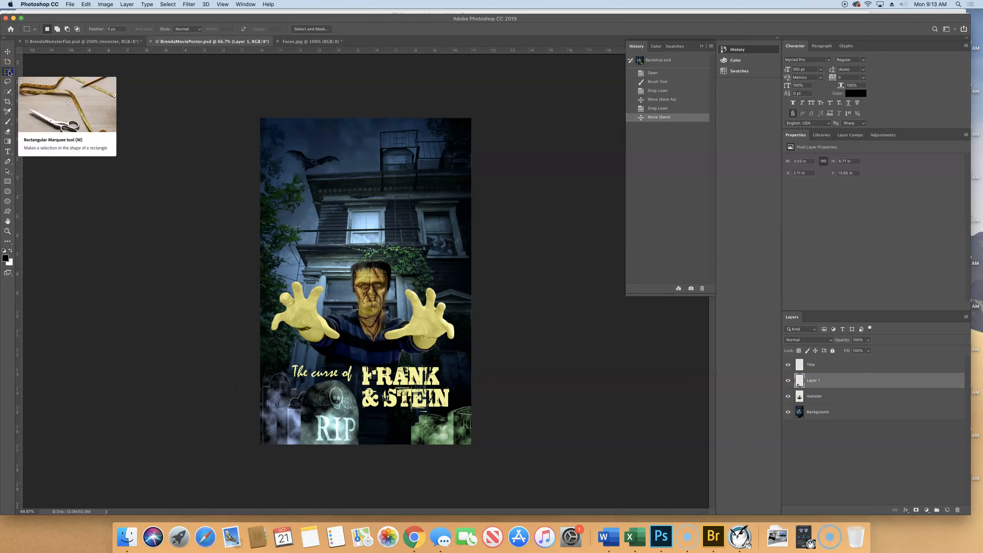
left_click(6, 73)
left_click(7, 242)
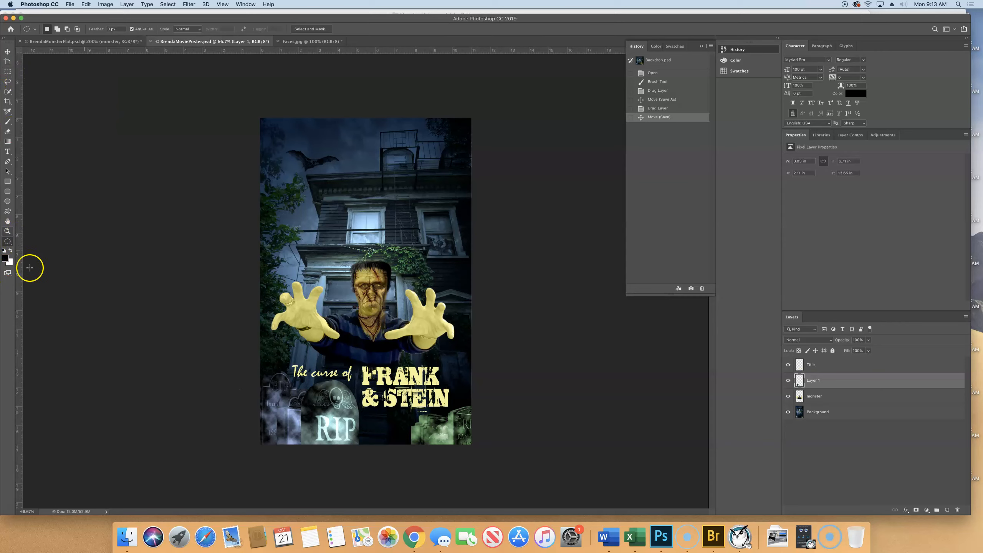
left_click(11, 242)
left_click(7, 243)
left_click(8, 243)
Step: Set the feather to 50 px and draw an elliptical selection about 3.6 by 5.6 in over the house's upper-right corner
left_click(111, 29)
left_click_drag(111, 28, 100, 29)
type("50")
left_click_drag(397, 140, 422, 169)
left_click_drag(457, 245, 463, 244)
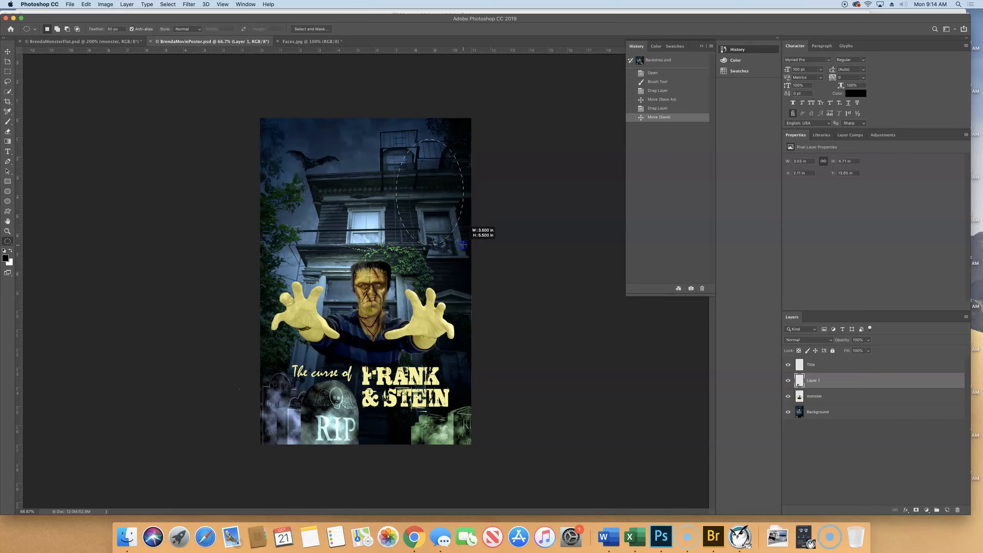
left_click_drag(463, 245, 463, 245)
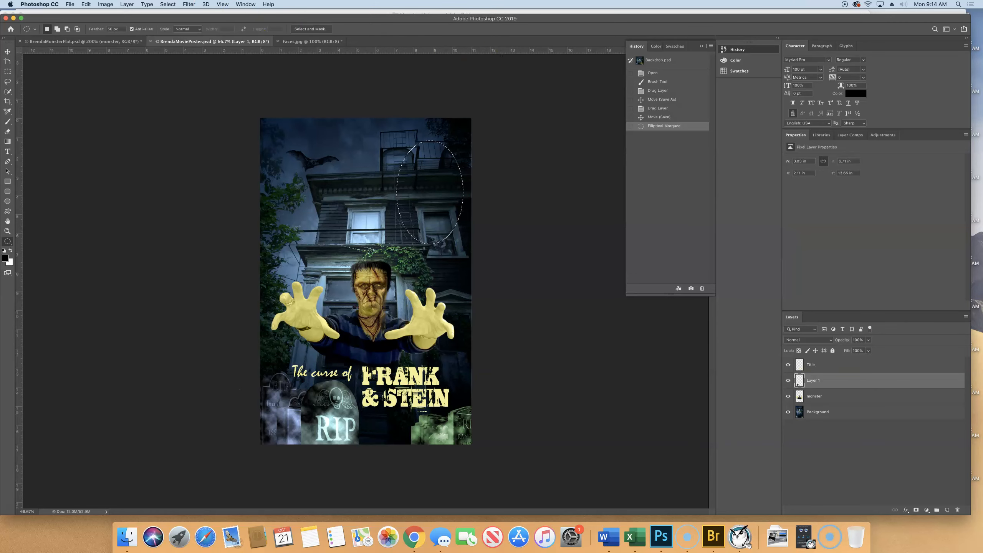
Step: Paste the copied faces into the elliptical selection, accepting the color conversion, and shift the photo right to bring the man's screaming mouth inside the mask
left_click(85, 4)
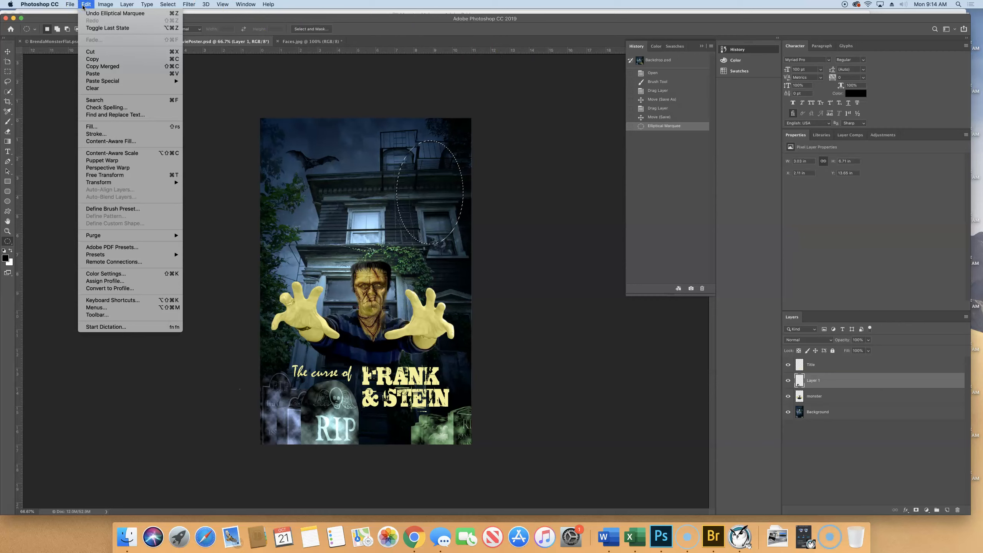
left_click(142, 83)
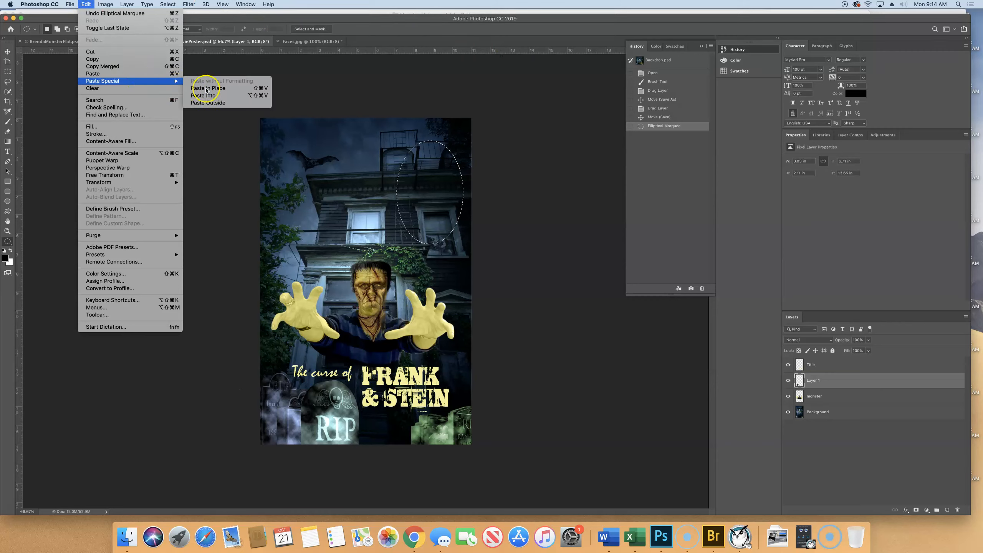
left_click(224, 96)
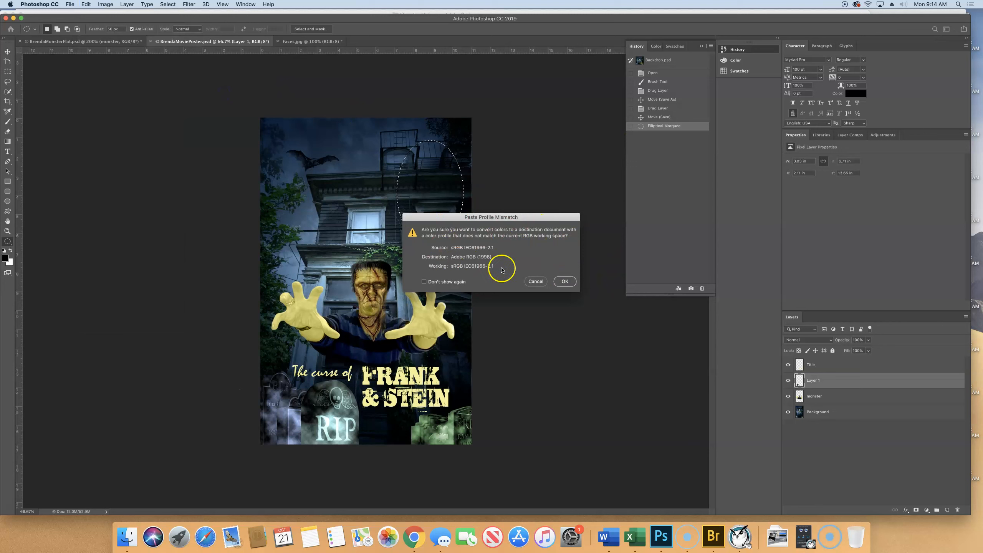
left_click(567, 282)
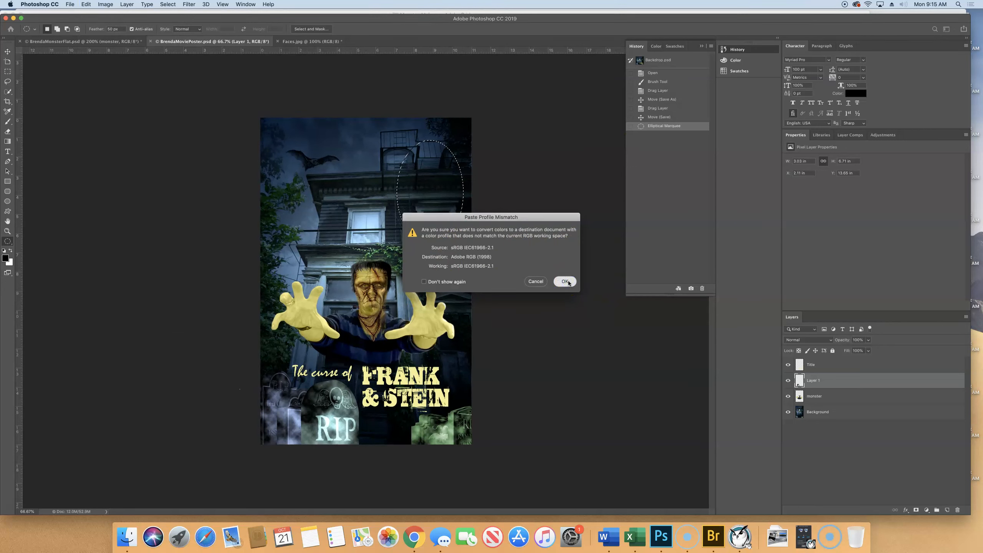
left_click(567, 282)
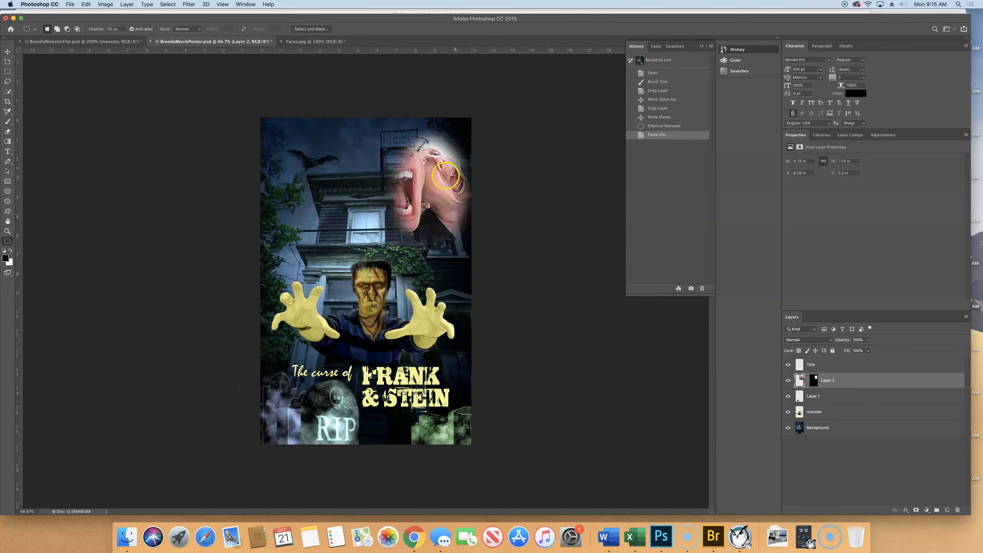
left_click(7, 52)
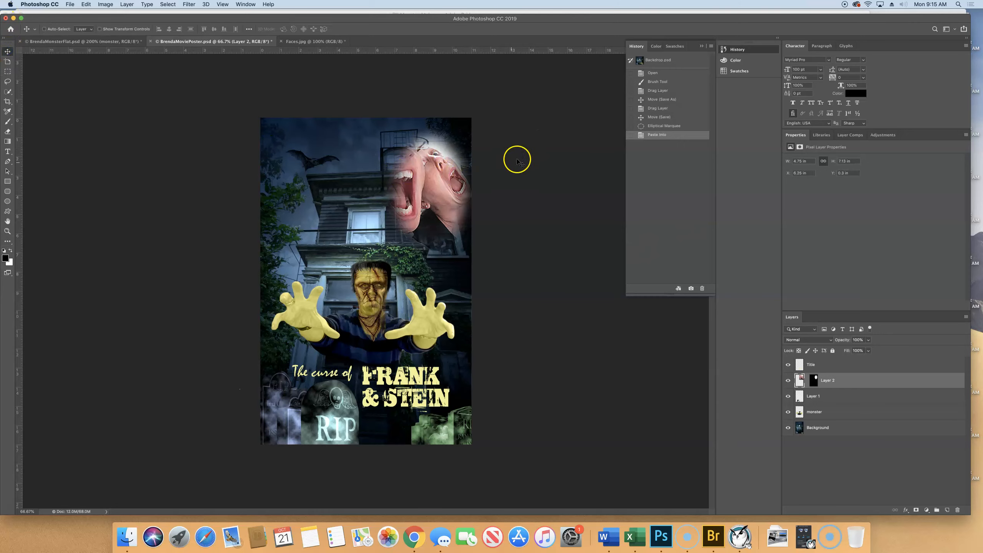
left_click_drag(413, 202, 441, 201)
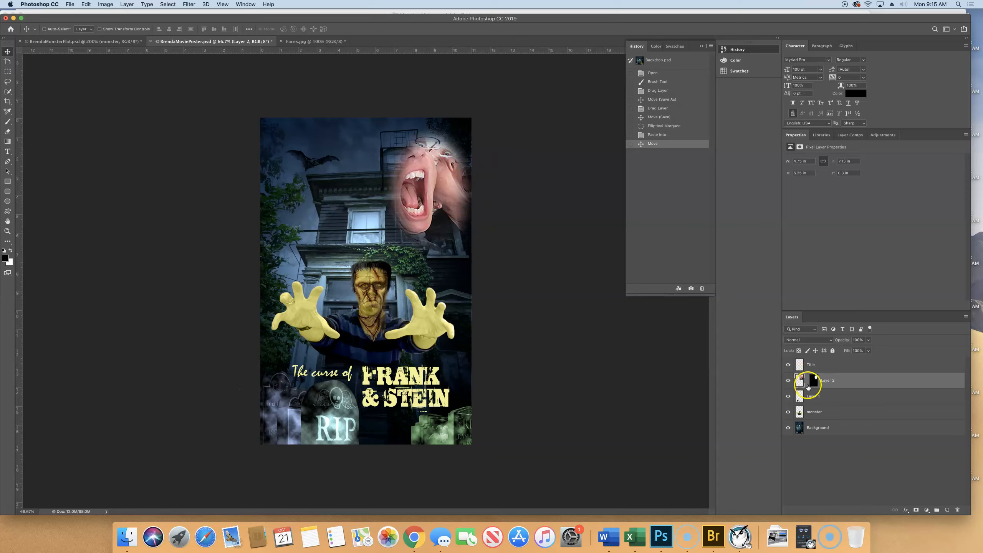
Step: Blend the pasted faces layer into the house with Luminosity mode at 53% opacity and save the poster
left_click(794, 340)
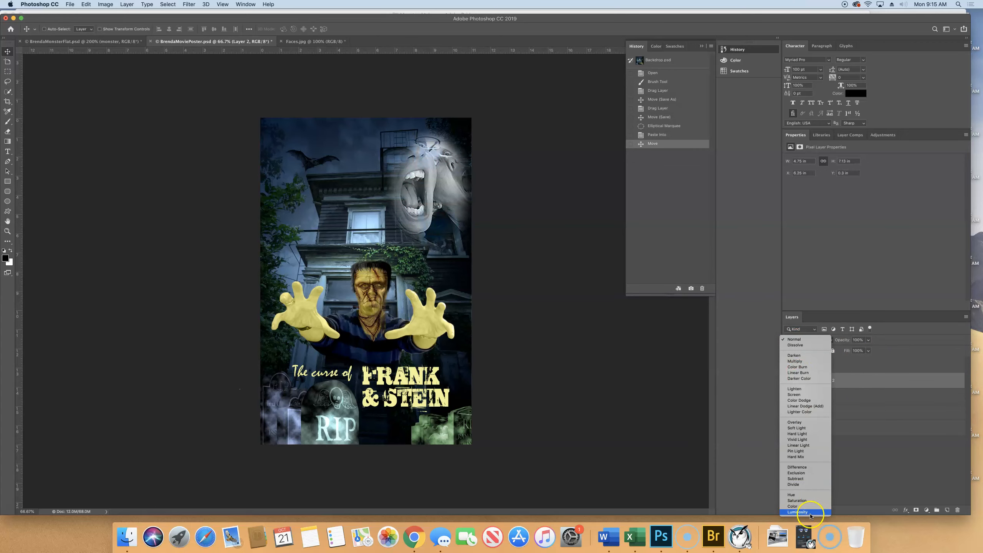
left_click(798, 512)
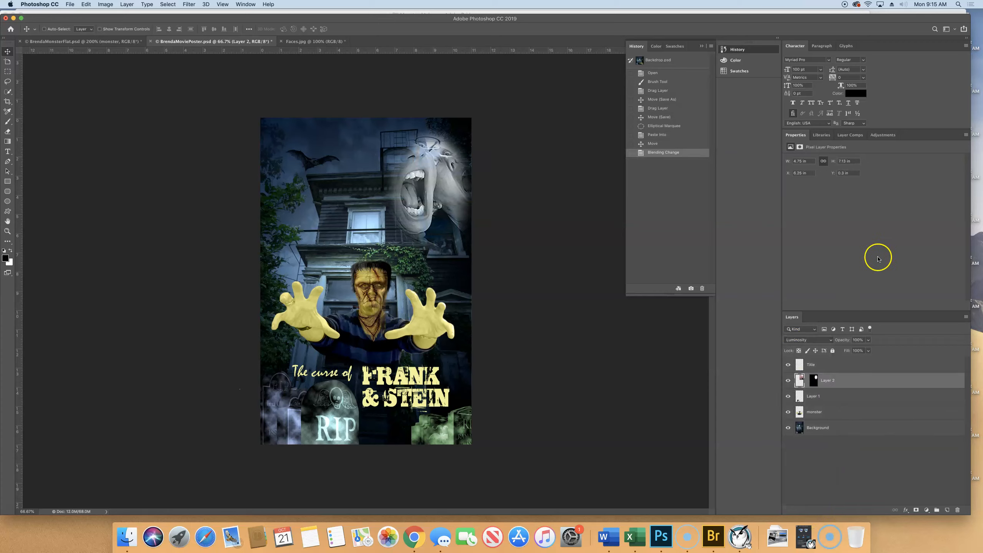
left_click_drag(846, 341, 831, 341)
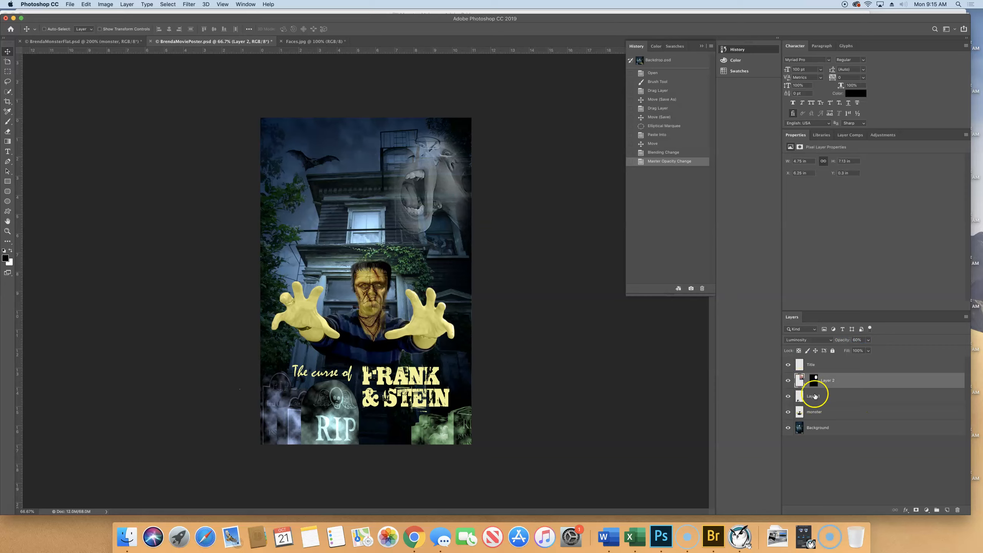
left_click_drag(843, 340, 840, 340)
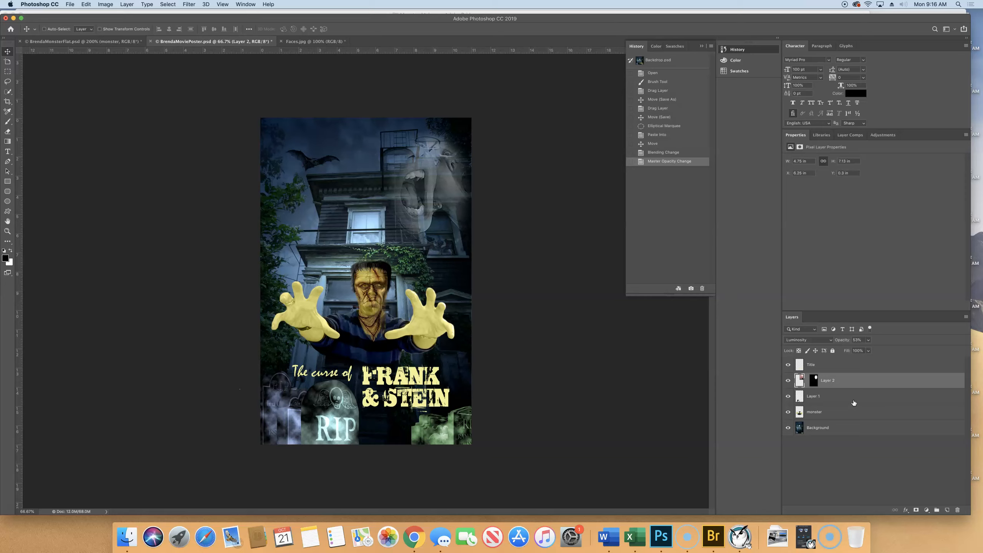
left_click(70, 5)
left_click(80, 80)
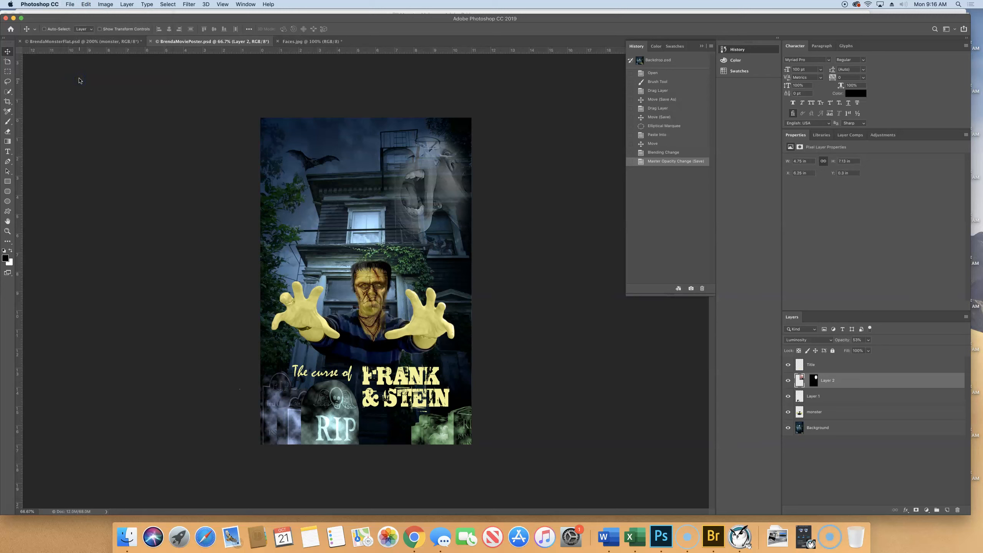